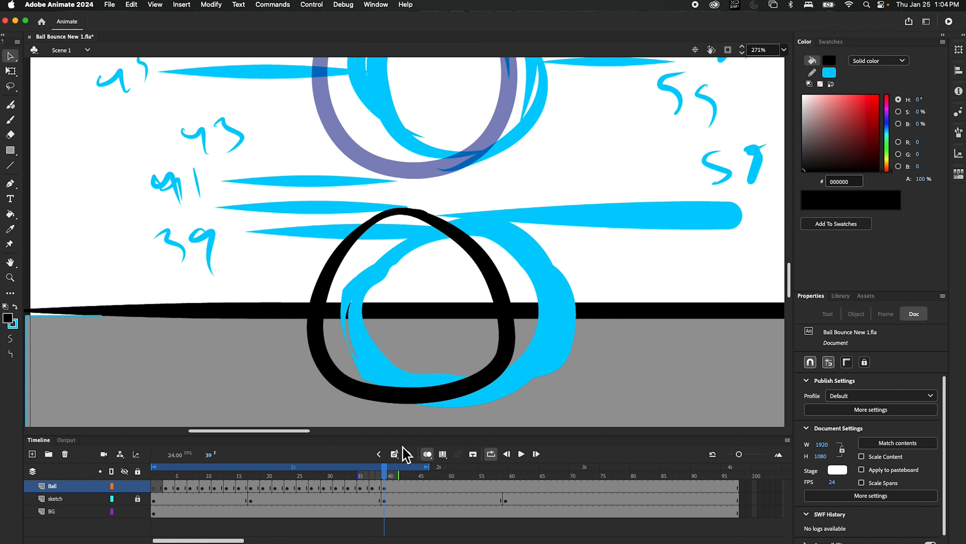
Add a blank keyframe at frame 41 of the Ball layer and brush a tall black egg outline reaching the 41 guide
click(396, 475)
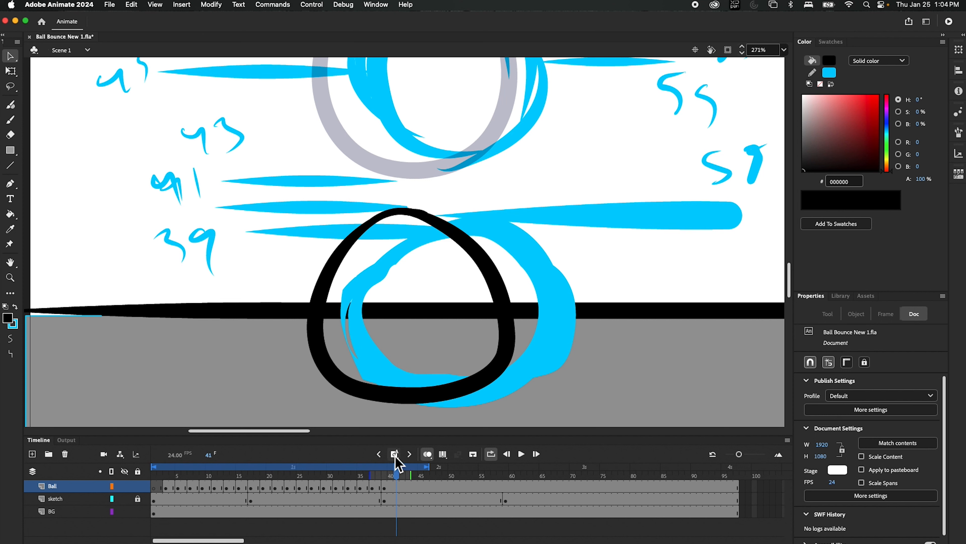
click(395, 457)
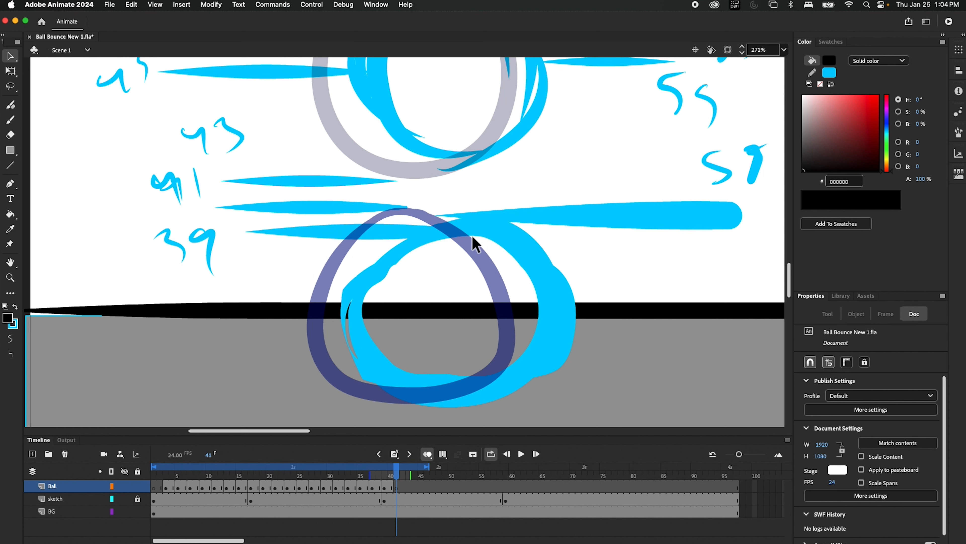
mouse_move(504, 159)
mouse_down()
mouse_move(520, 261)
mouse_move(520, 190)
mouse_move(509, 168)
mouse_up()
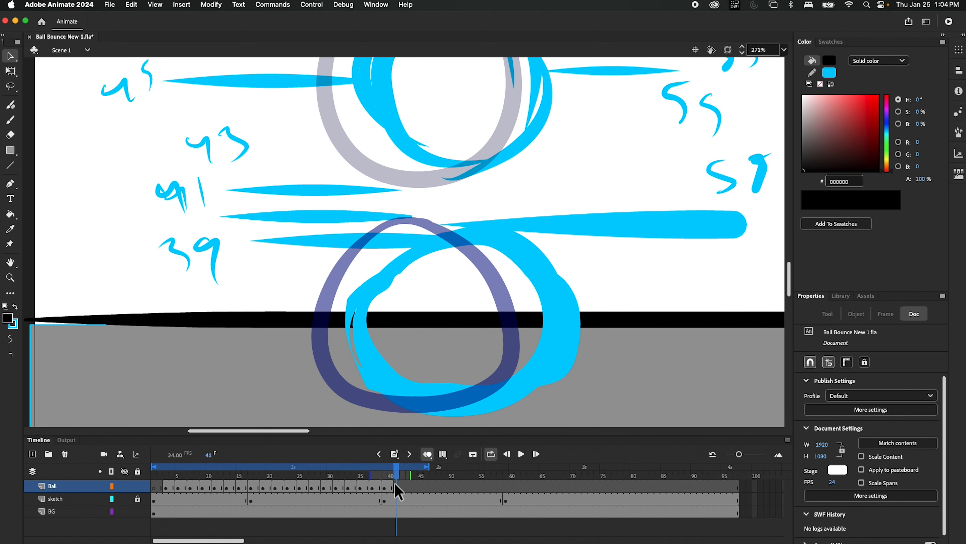
key(b)
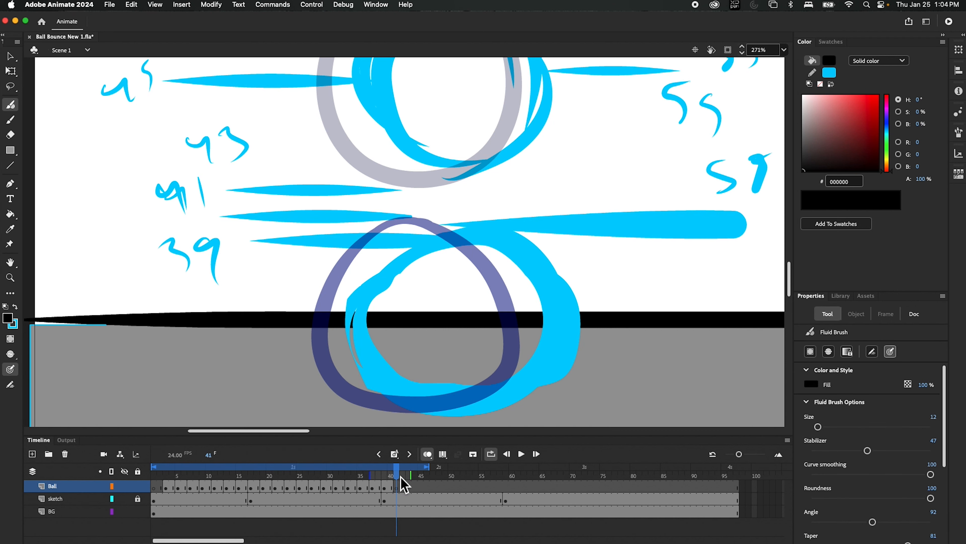
mouse_move(434, 194)
mouse_down()
mouse_move(345, 231)
mouse_move(460, 180)
mouse_up()
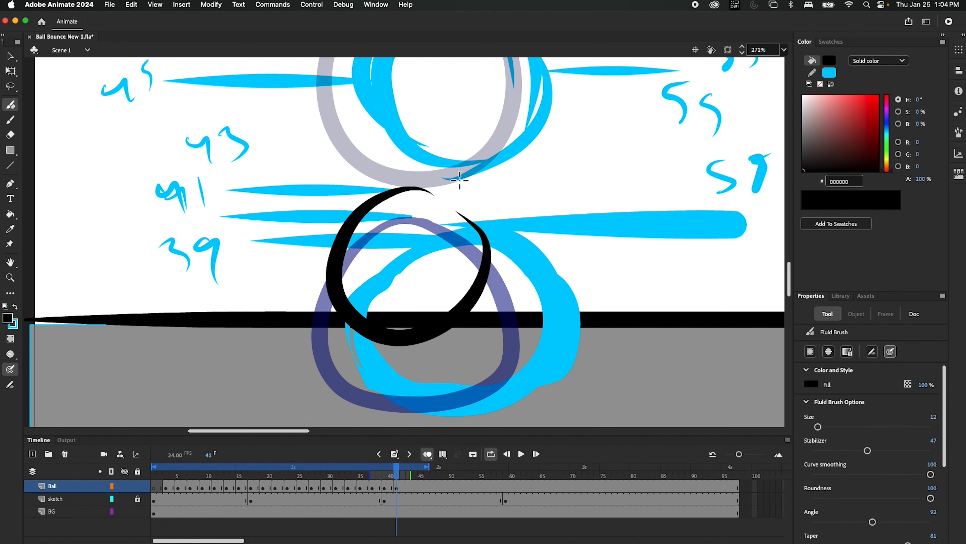
key(super+z)
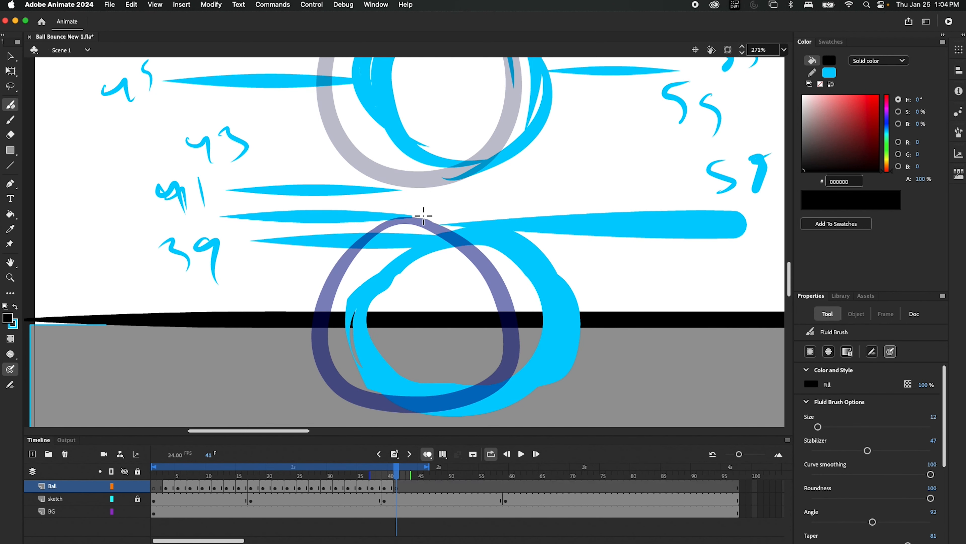
drag(358, 382, 363, 216)
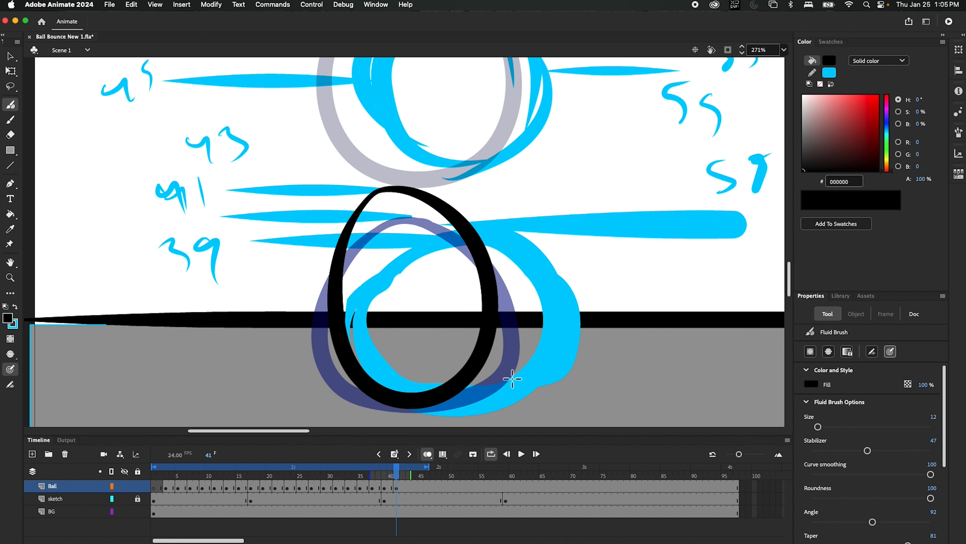
key(v)
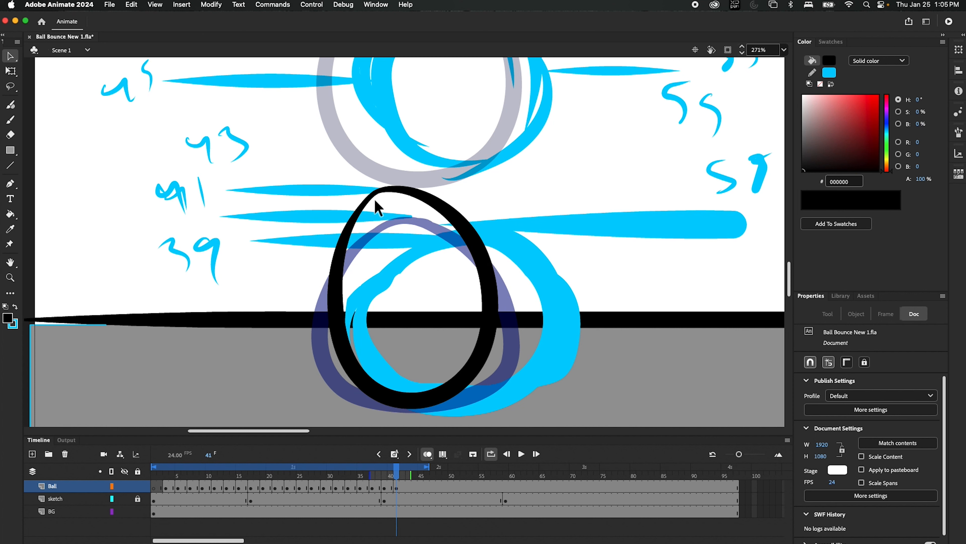
Insert a keyframe at frame 43 of the Ball layer that carries over the tall egg drawing from frame 41
click(398, 488)
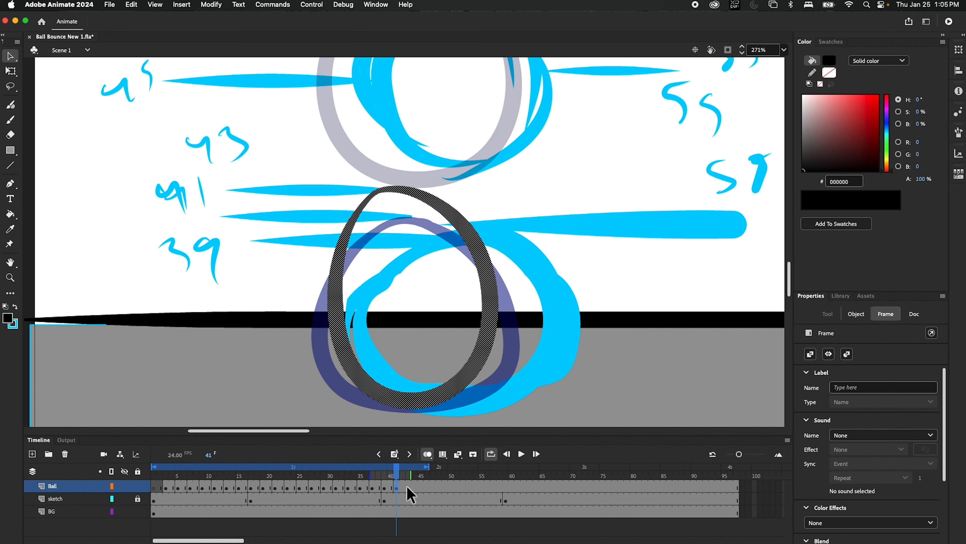
drag(397, 470, 413, 471)
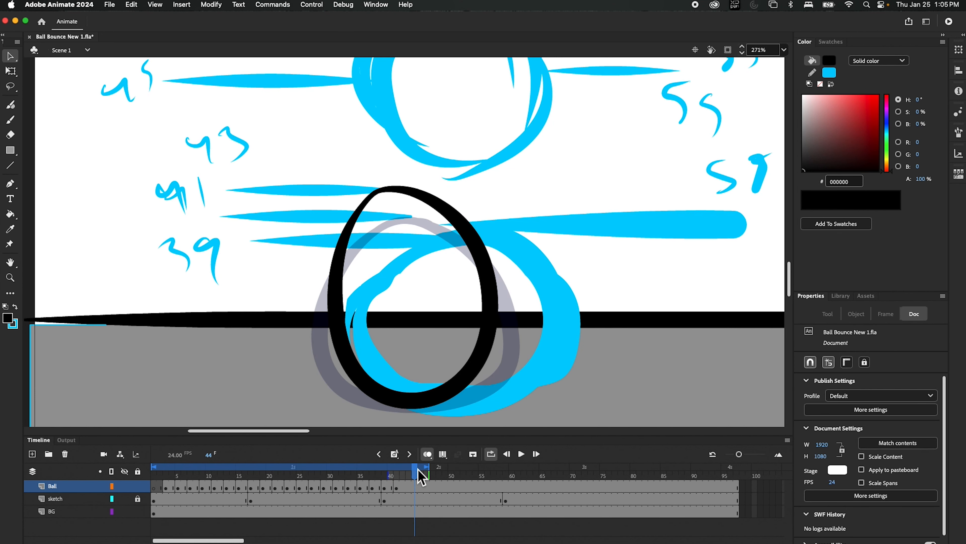
key(comma)
click(397, 460)
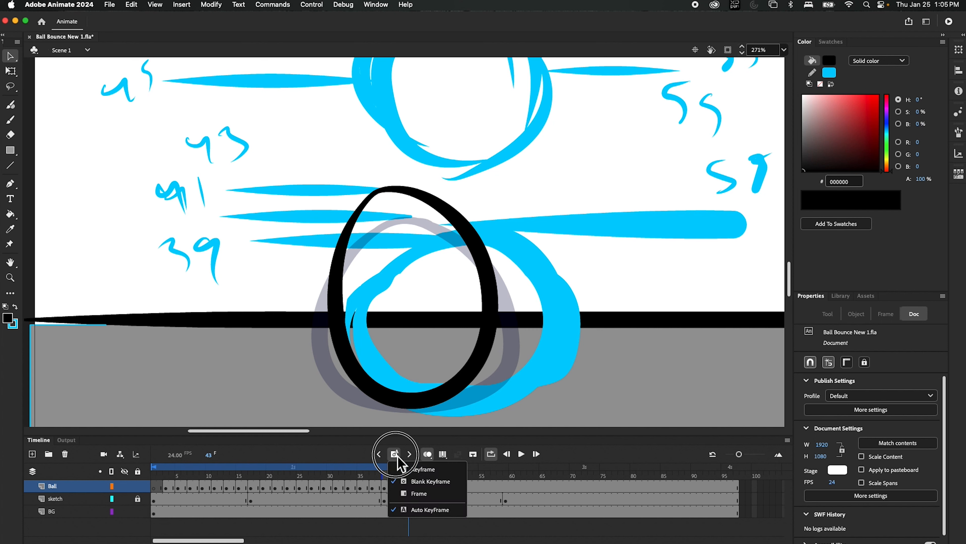
click(426, 479)
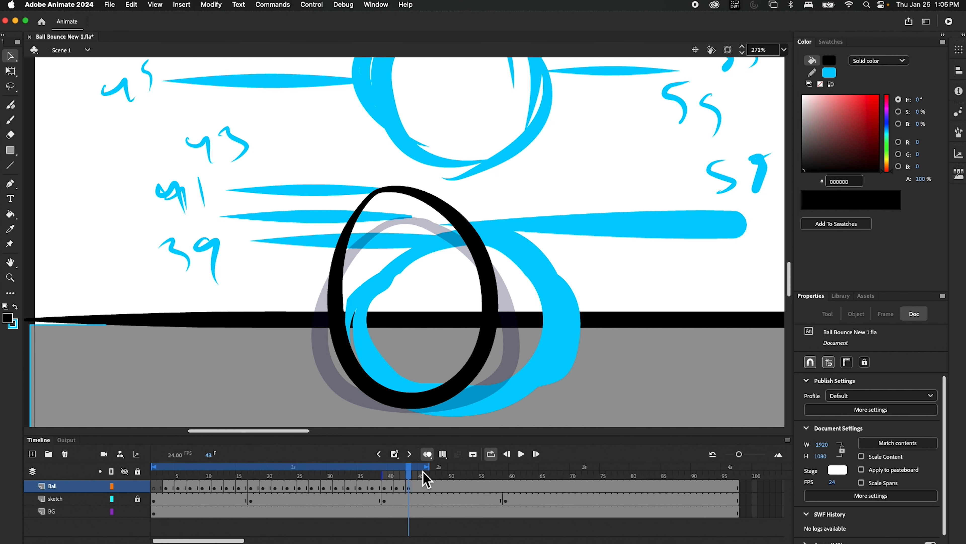
Erase the entire tall egg outline from frame 41 of the Ball layer
click(398, 487)
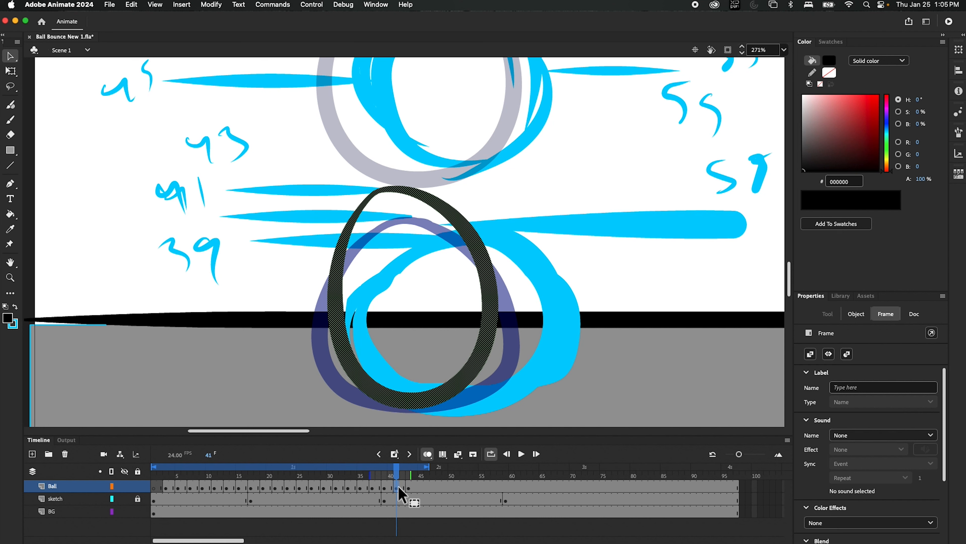
key(e)
mouse_move(455, 216)
mouse_down()
mouse_move(411, 194)
mouse_move(360, 206)
mouse_move(345, 241)
mouse_move(357, 284)
mouse_move(346, 273)
mouse_move(528, 206)
mouse_move(406, 338)
mouse_move(400, 361)
mouse_move(355, 418)
mouse_move(380, 418)
mouse_move(492, 370)
mouse_move(468, 397)
mouse_move(503, 365)
mouse_move(487, 401)
mouse_move(473, 401)
mouse_move(489, 276)
mouse_up()
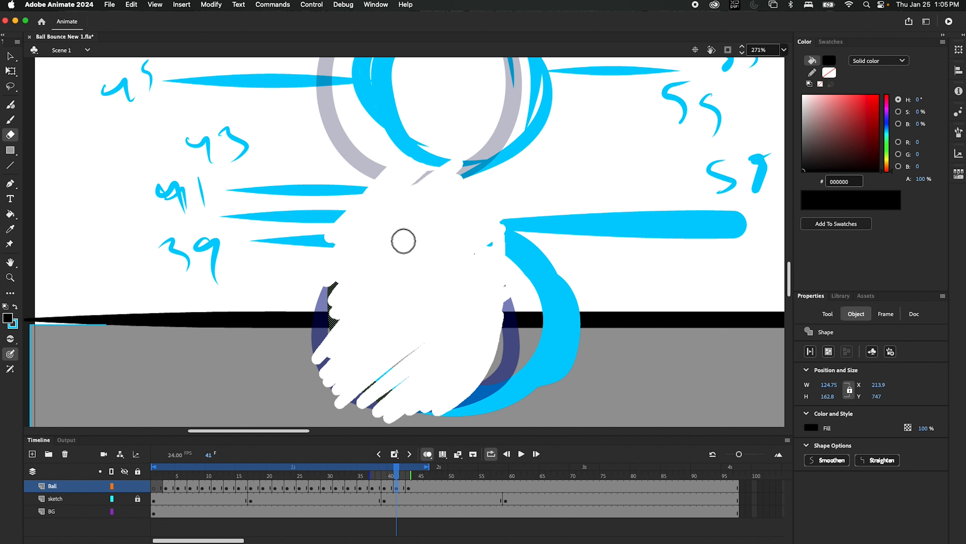
mouse_move(342, 297)
mouse_down()
mouse_move(355, 263)
mouse_move(334, 309)
mouse_move(333, 390)
mouse_move(389, 371)
mouse_move(382, 397)
mouse_move(433, 405)
mouse_move(411, 410)
mouse_move(502, 337)
mouse_move(479, 224)
mouse_up()
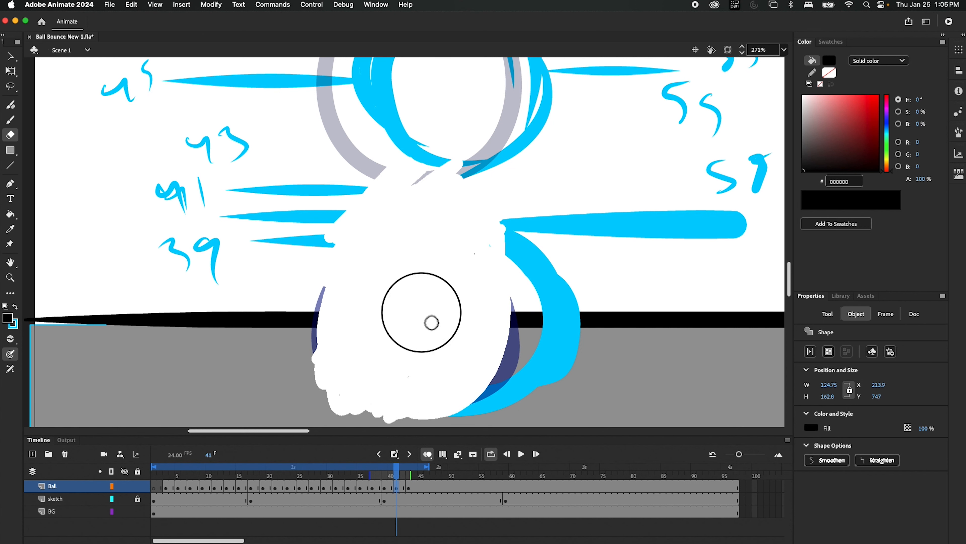
drag(432, 323, 434, 318)
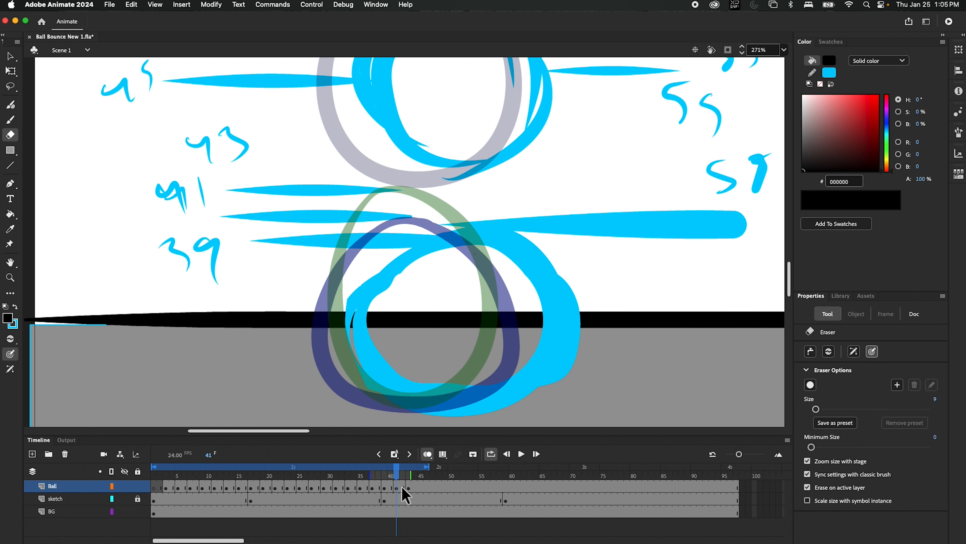
Brush a black in-between ball outline on frame 41, midway between the onion-skinned shapes of frames 39 and 43
key(b)
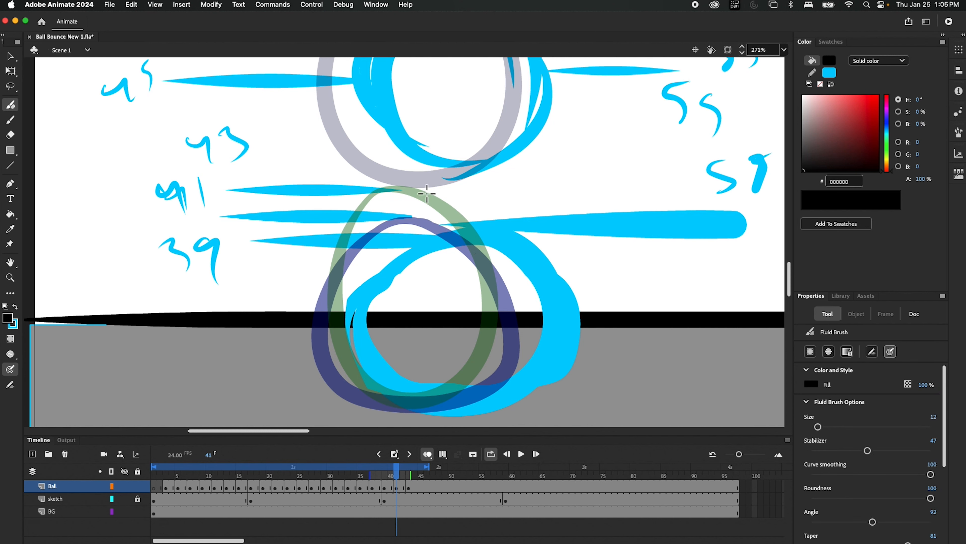
mouse_move(407, 202)
mouse_down()
mouse_move(377, 222)
mouse_move(343, 269)
mouse_move(342, 364)
mouse_move(393, 404)
mouse_move(453, 406)
mouse_move(488, 387)
mouse_move(509, 344)
mouse_move(501, 282)
mouse_move(432, 216)
mouse_move(379, 201)
mouse_up()
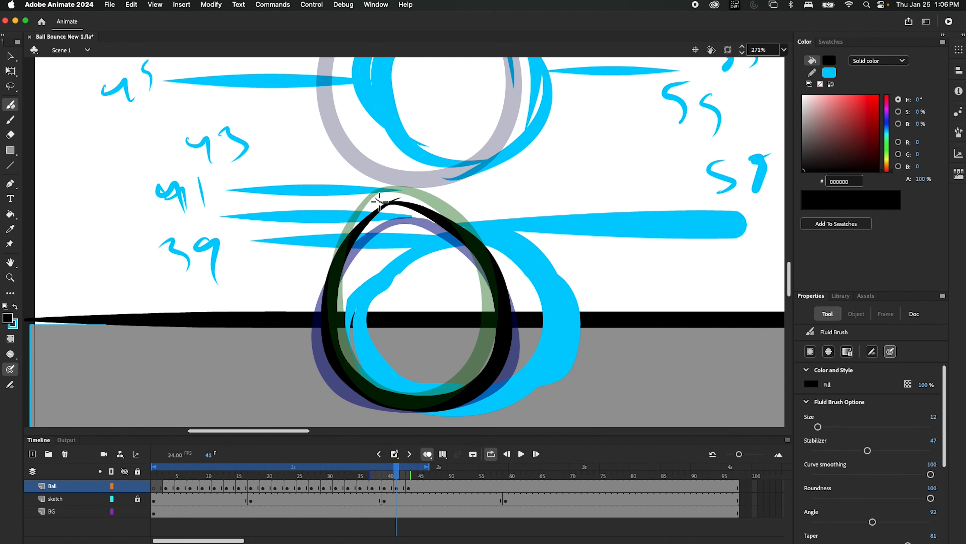
key(v)
click(501, 355)
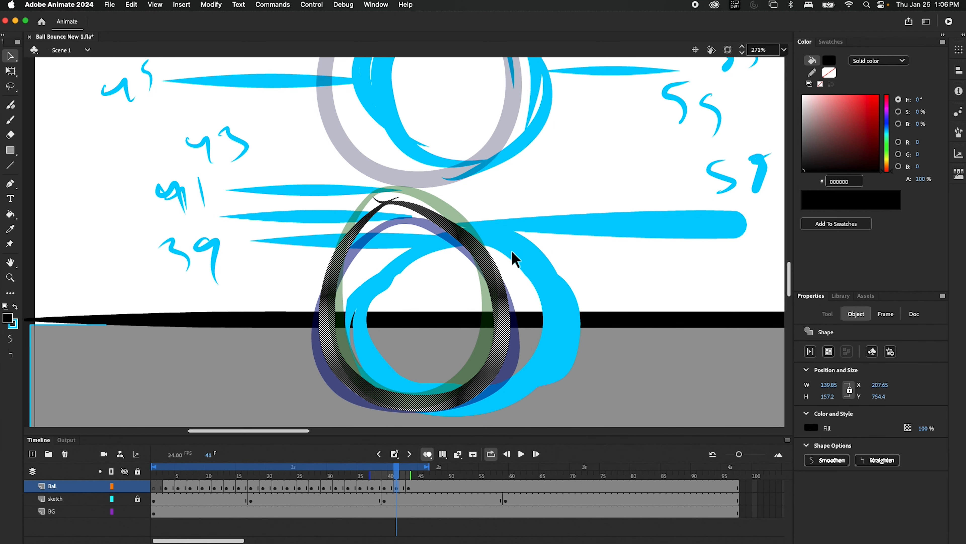
Erase the stray stroke ends at the top of the new outline on frame 41
key(e)
mouse_move(394, 192)
mouse_down()
mouse_move(362, 206)
mouse_move(392, 194)
mouse_move(406, 208)
mouse_move(337, 236)
mouse_move(397, 211)
mouse_move(428, 221)
mouse_up()
key(b)
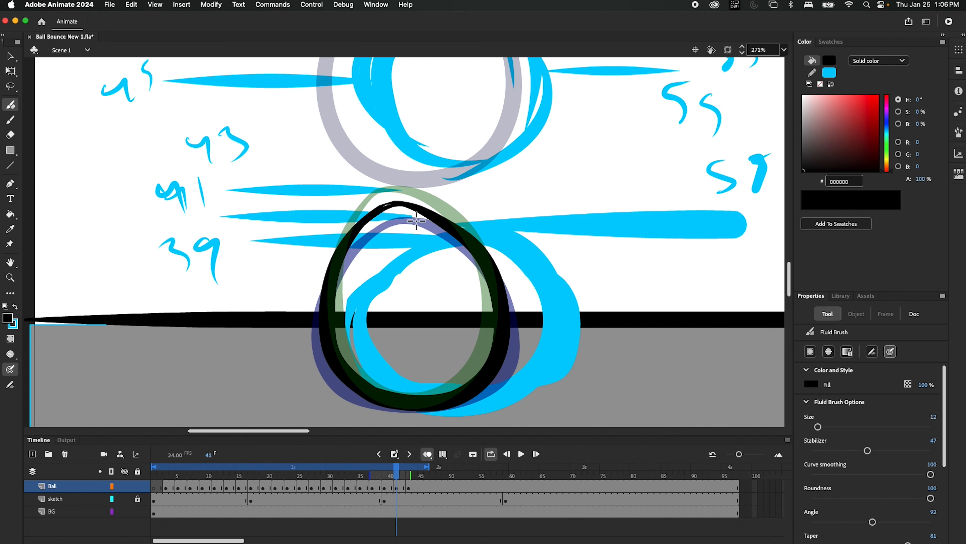
drag(365, 238, 427, 213)
key(super+z)
mouse_move(353, 240)
mouse_down()
mouse_move(419, 208)
mouse_move(447, 221)
mouse_up()
key(super+z)
mouse_move(351, 255)
mouse_down()
mouse_move(385, 213)
mouse_move(453, 230)
mouse_up()
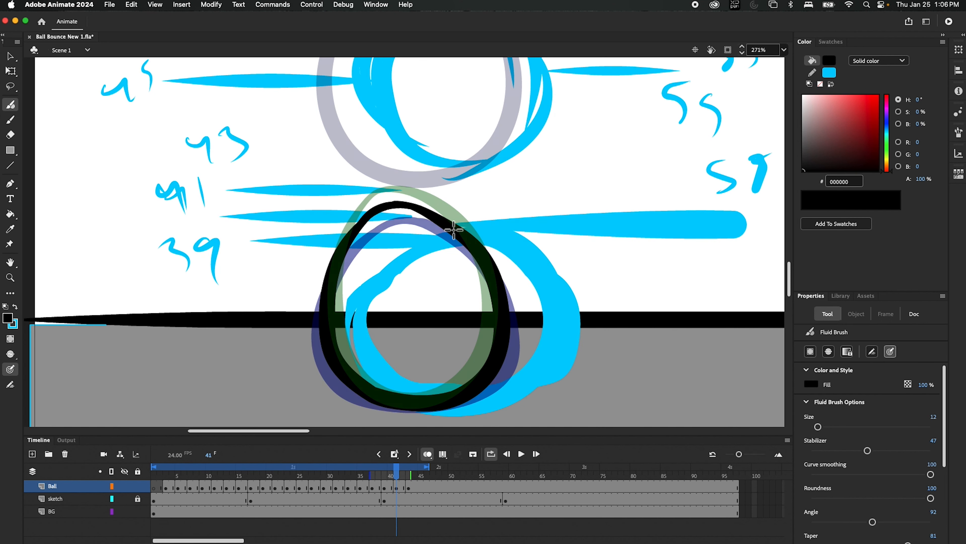
key(super+z)
mouse_move(353, 248)
mouse_down()
mouse_move(375, 219)
mouse_move(453, 244)
mouse_up()
mouse_move(353, 248)
mouse_down()
mouse_move(379, 218)
mouse_move(451, 260)
mouse_up()
key(super+z)
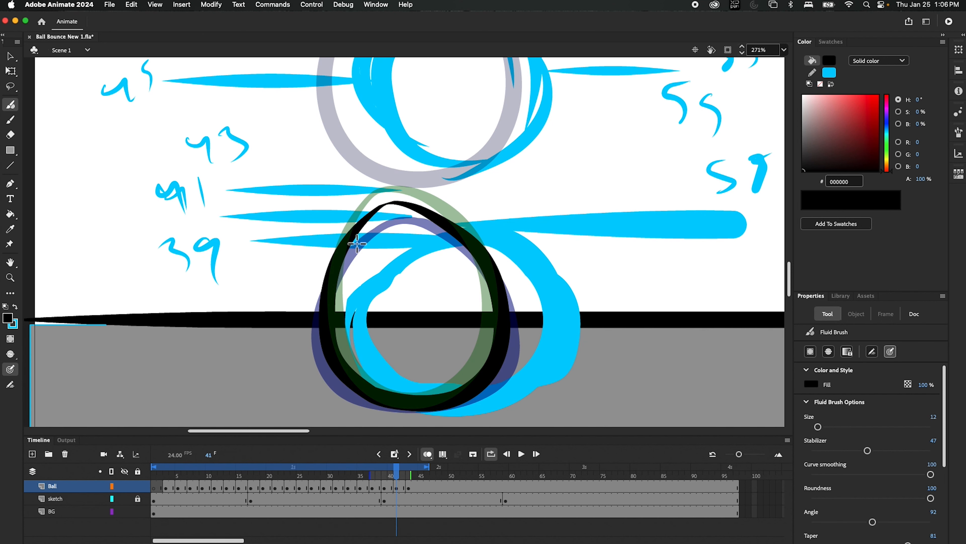
Brush a smoother curve over the top of the frame 41 outline and trim the excess with the Eraser
mouse_move(351, 254)
mouse_down()
mouse_move(399, 210)
mouse_move(438, 236)
mouse_up()
key(e)
mouse_move(400, 202)
mouse_down()
mouse_move(371, 207)
mouse_move(405, 191)
mouse_move(346, 227)
mouse_move(388, 199)
mouse_move(430, 203)
mouse_move(425, 230)
mouse_move(479, 271)
mouse_move(423, 228)
mouse_move(456, 247)
mouse_up()
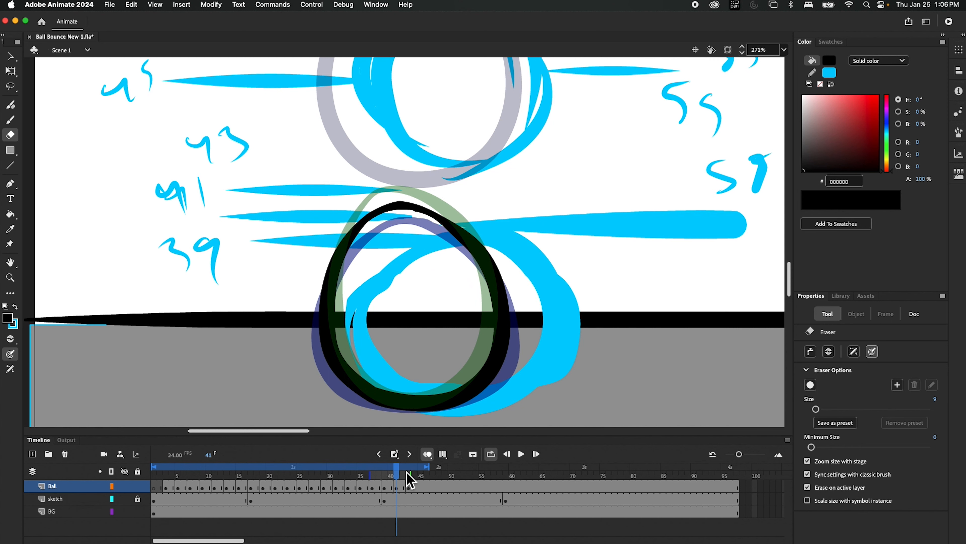
Fit the whole stage in view, hide the sketch layer and end the loop range at frame 45
drag(399, 474, 382, 478)
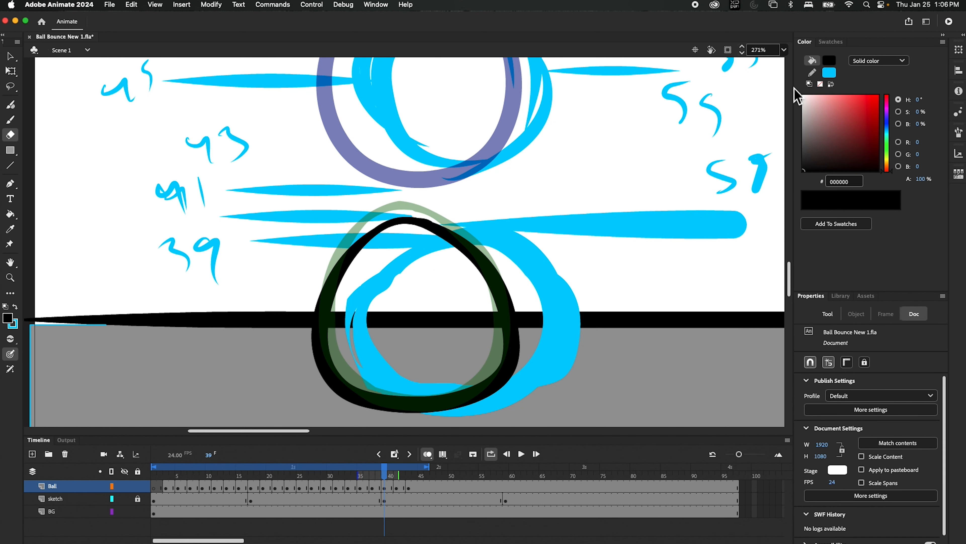
click(784, 50)
click(801, 79)
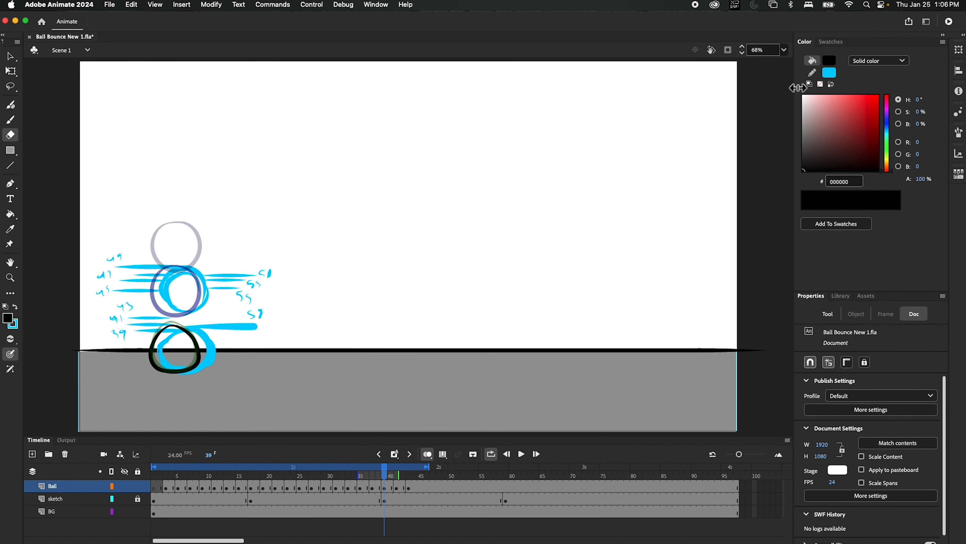
click(125, 498)
drag(427, 467, 422, 467)
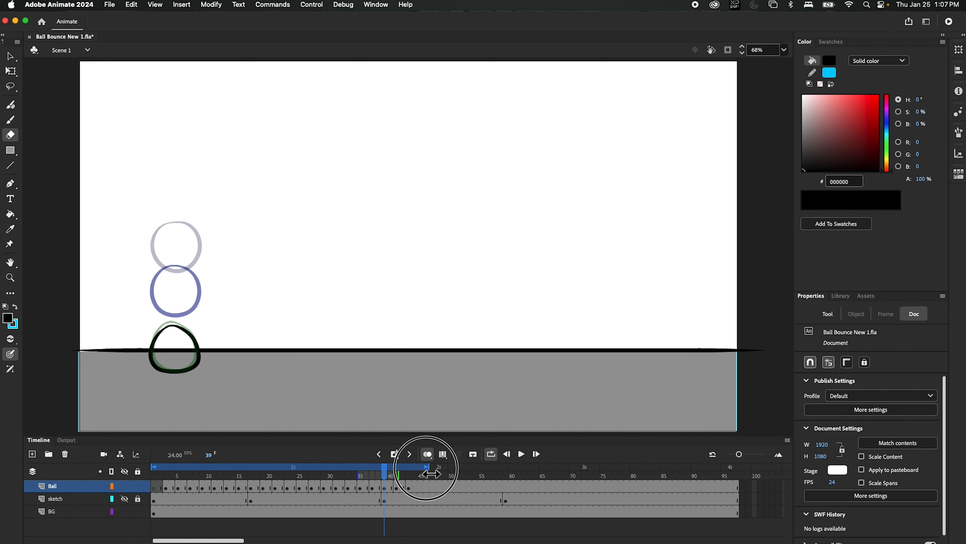
Play back the looped ball animation, stop it and make the sketch layer visible again
click(521, 454)
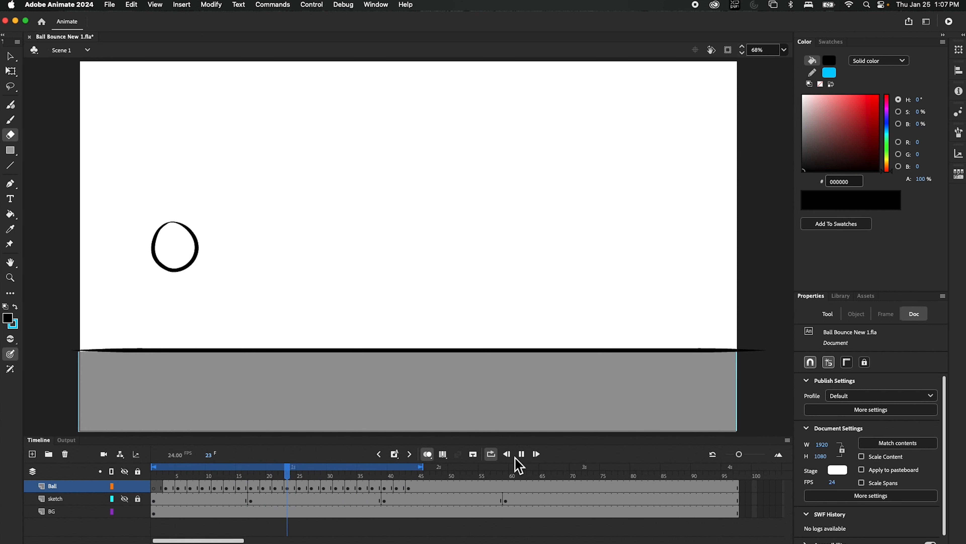
click(521, 454)
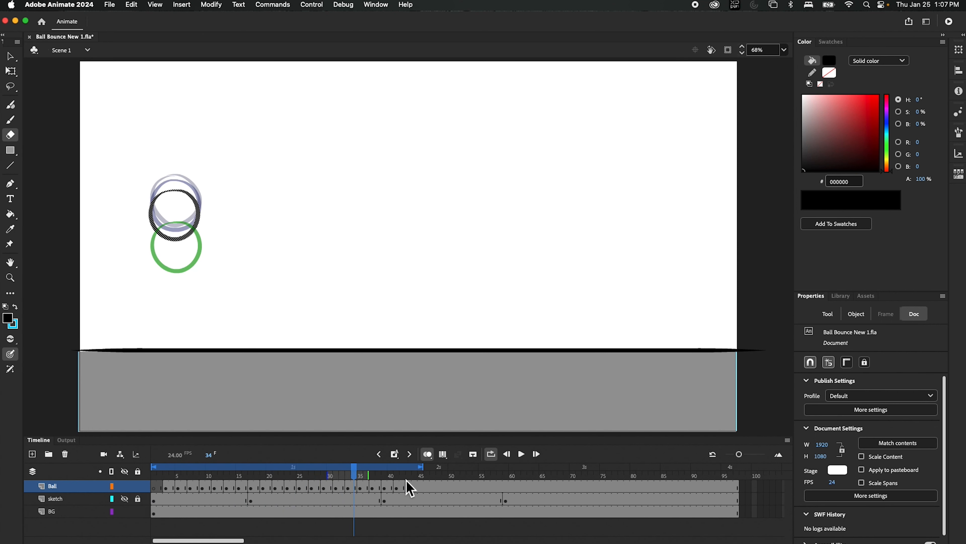
click(357, 475)
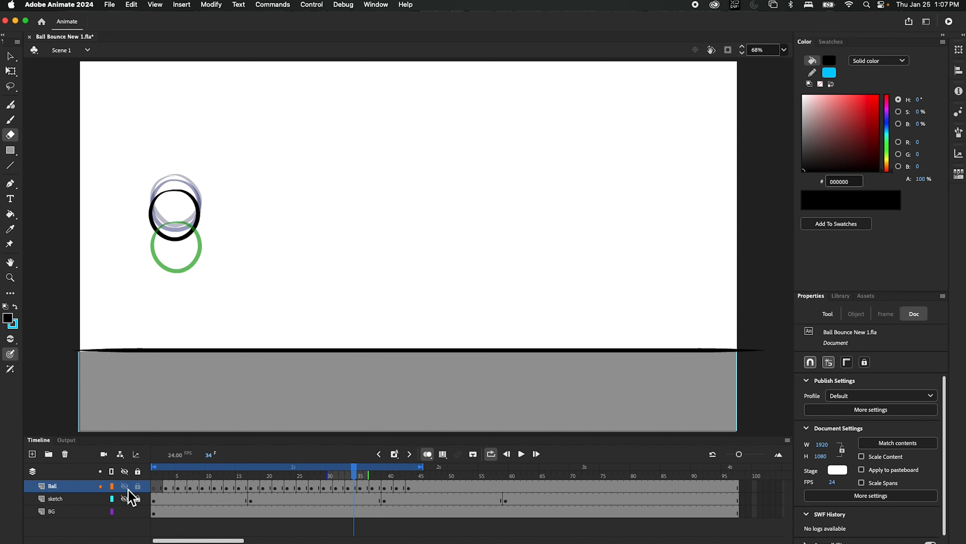
click(125, 498)
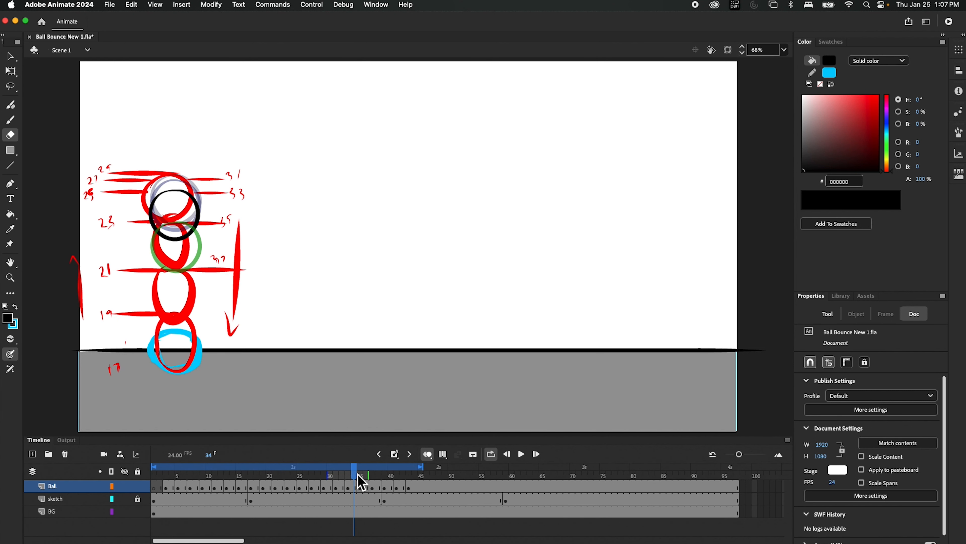
Go to frame 45 and examine the numbered sketch guides for the ball's second, smaller bounce
drag(361, 482, 416, 488)
right_click(392, 487)
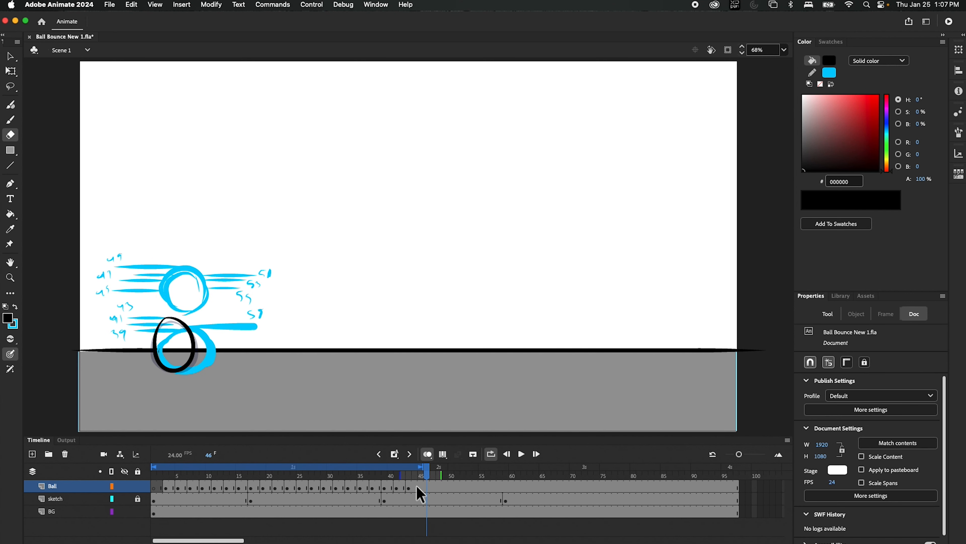
key(super+equal)
key(super+equal)
key(super+equal)
key(space)
drag(265, 351, 583, 243)
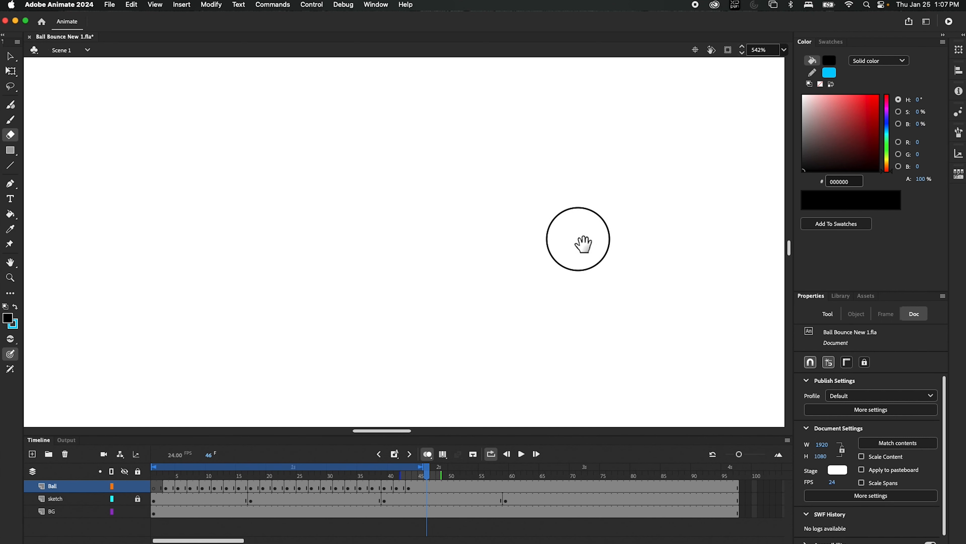
drag(417, 301, 567, 243)
drag(221, 355, 618, 207)
drag(399, 297, 684, 237)
drag(436, 267, 619, 255)
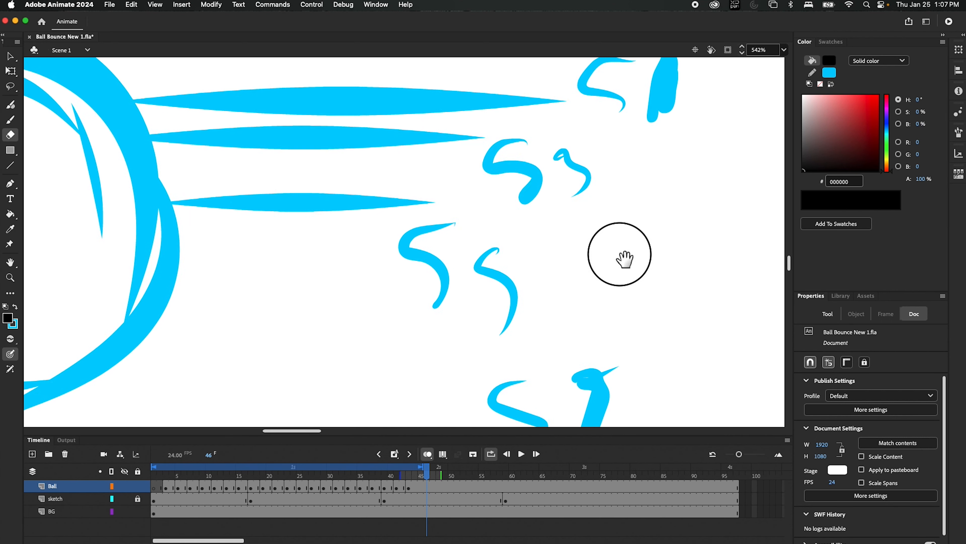
key(super+minus)
key(space)
mouse_move(371, 317)
mouse_down()
mouse_move(566, 231)
mouse_move(460, 293)
mouse_up()
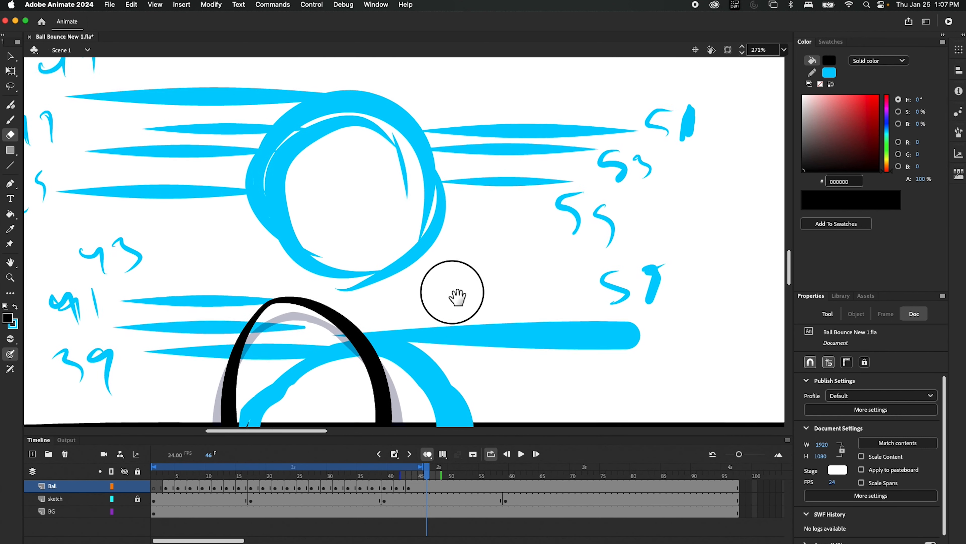
key(super+minus)
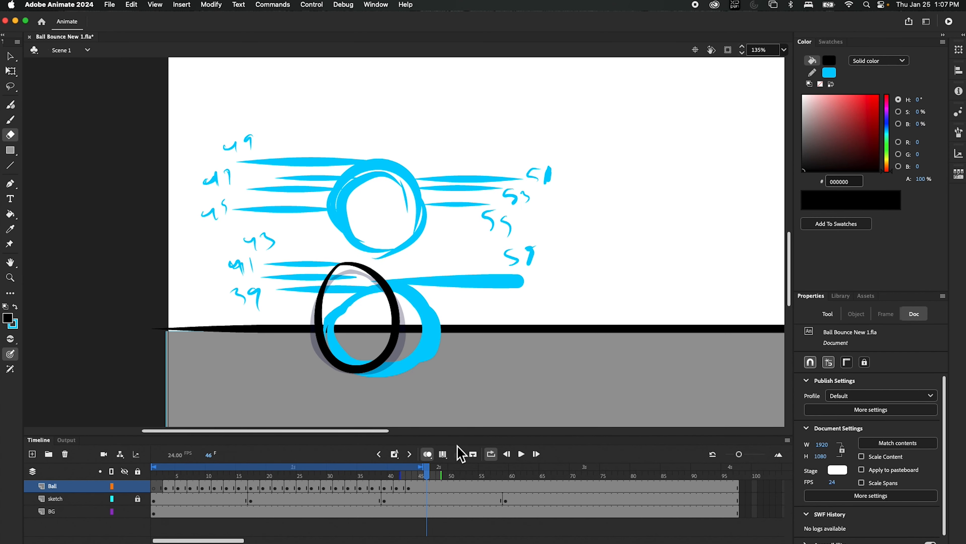
drag(428, 474, 424, 474)
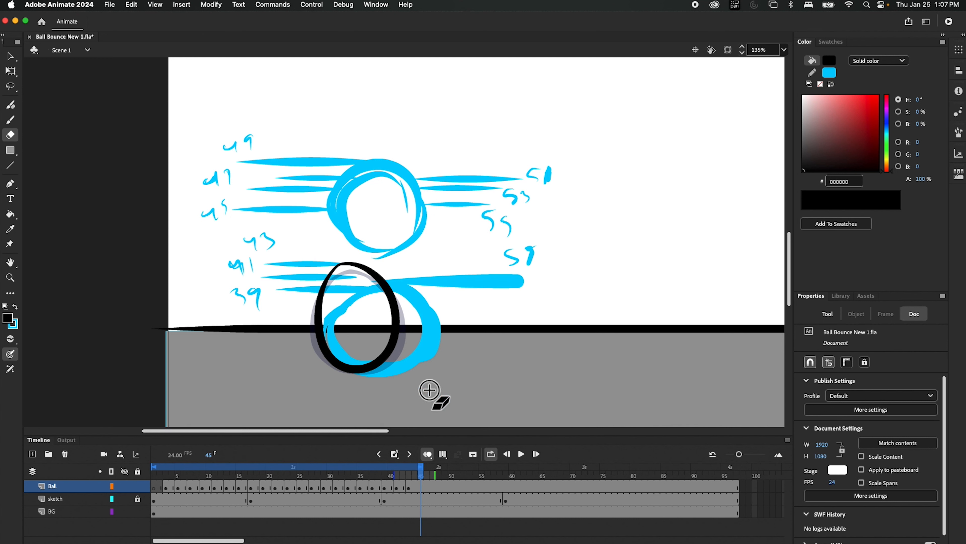
Copy the round ball's keyframe from frame 5 of the Ball layer
drag(422, 477, 180, 496)
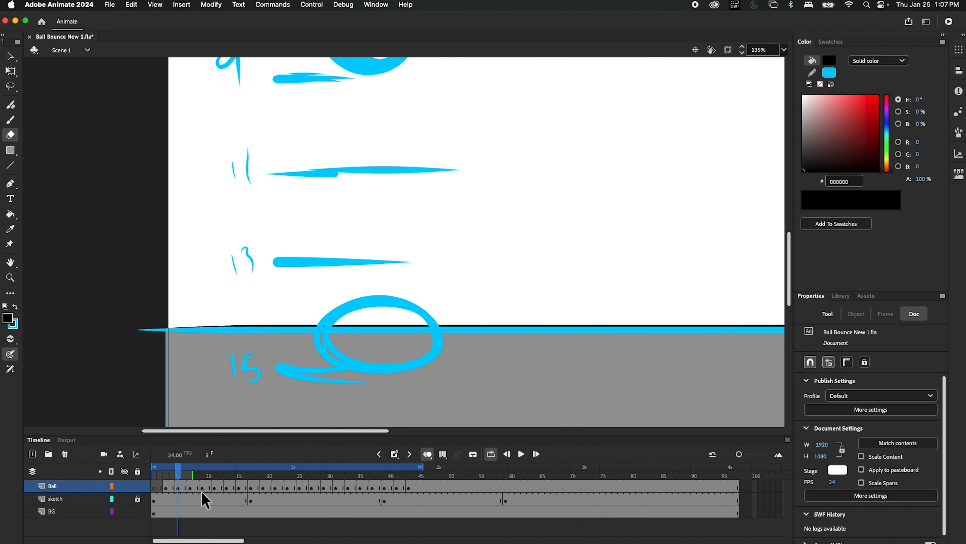
key(super+minus)
drag(500, 191, 467, 269)
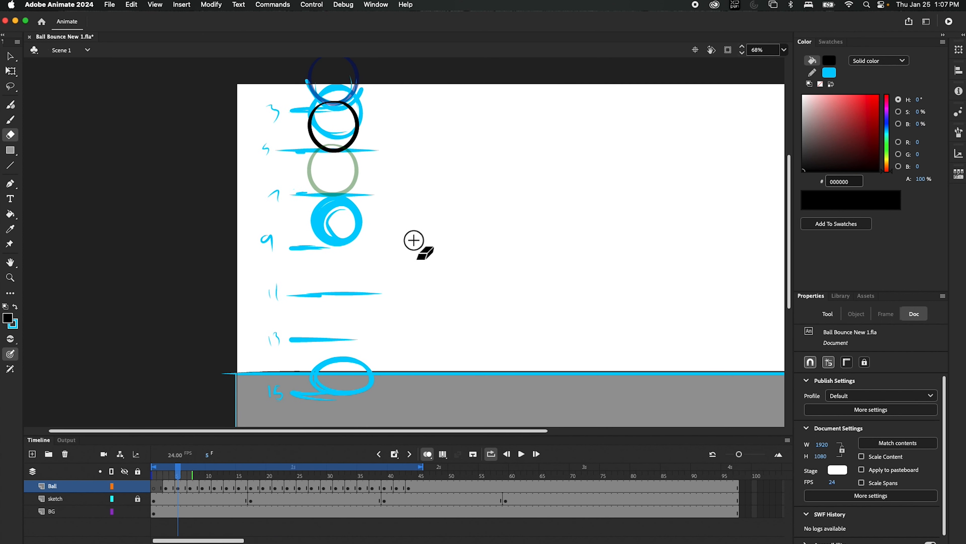
click(178, 488)
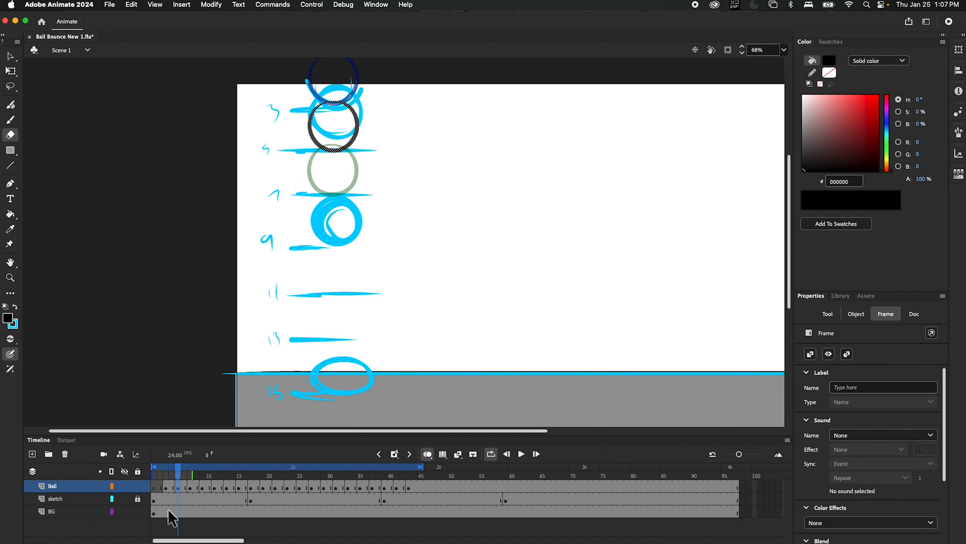
right_click(182, 494)
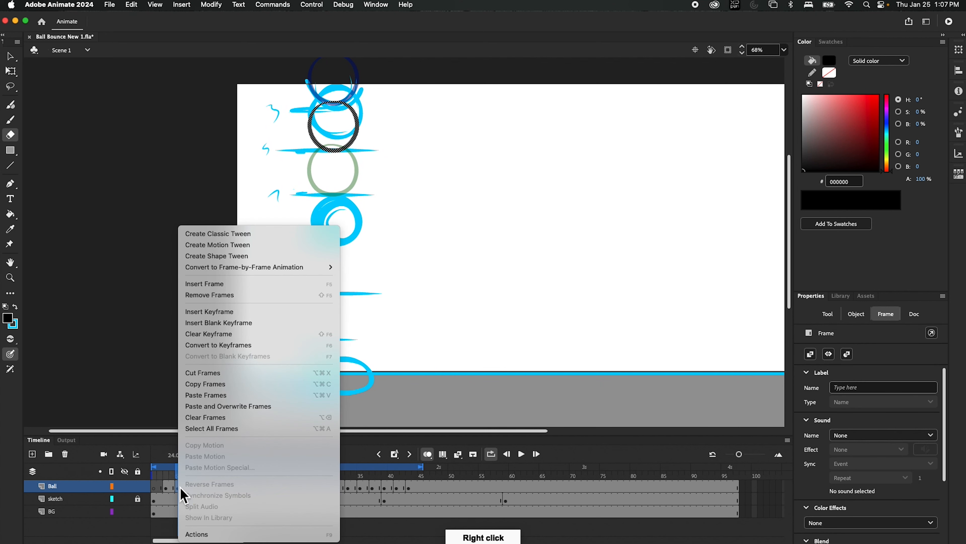
click(217, 382)
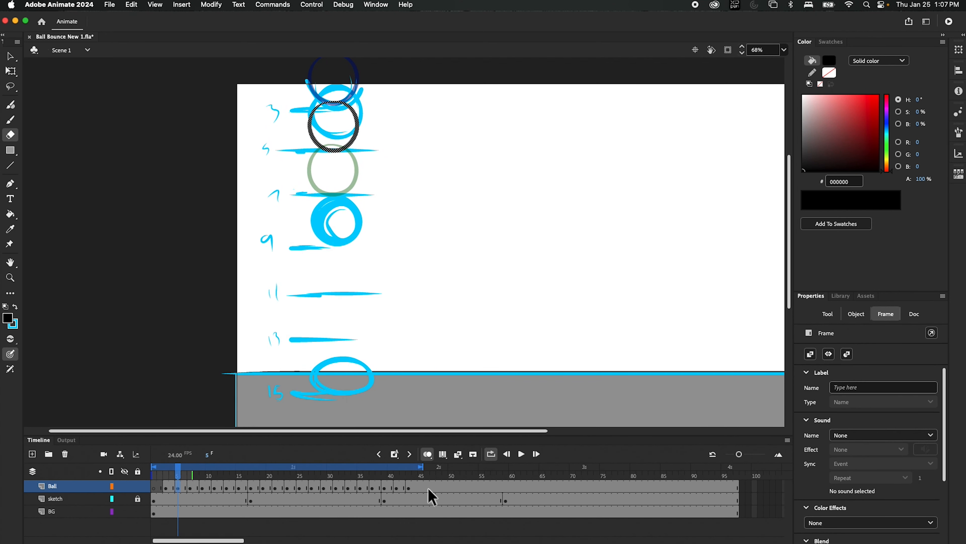
Paste the copied ball at frame 49 of the Ball layer and move it so its top meets the 49 guide
mouse_move(177, 472)
mouse_down()
mouse_move(469, 501)
mouse_move(452, 496)
mouse_up()
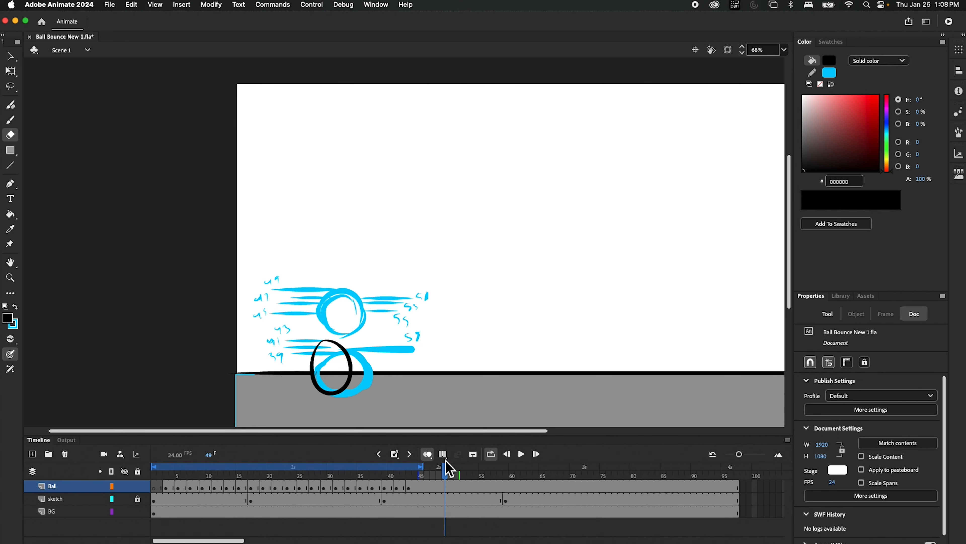
click(446, 489)
right_click(447, 487)
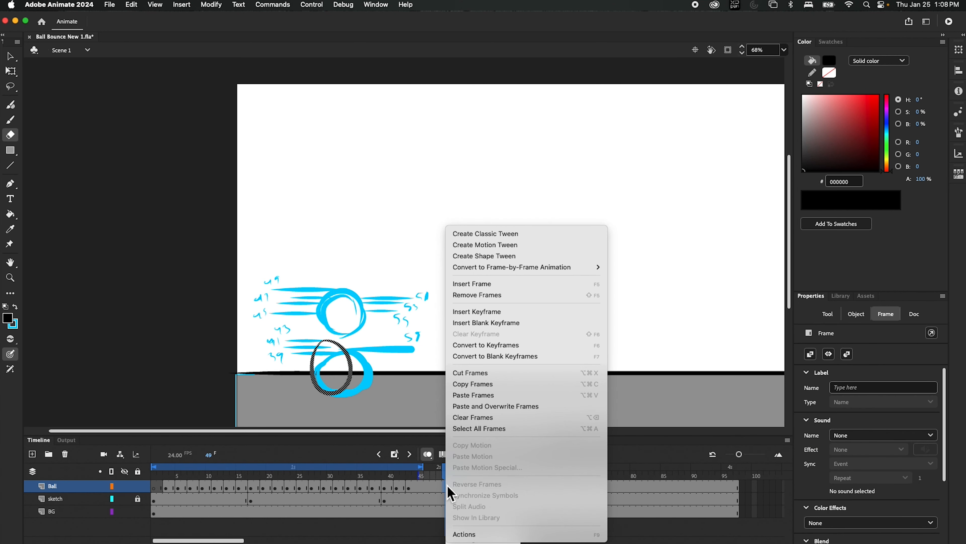
click(490, 395)
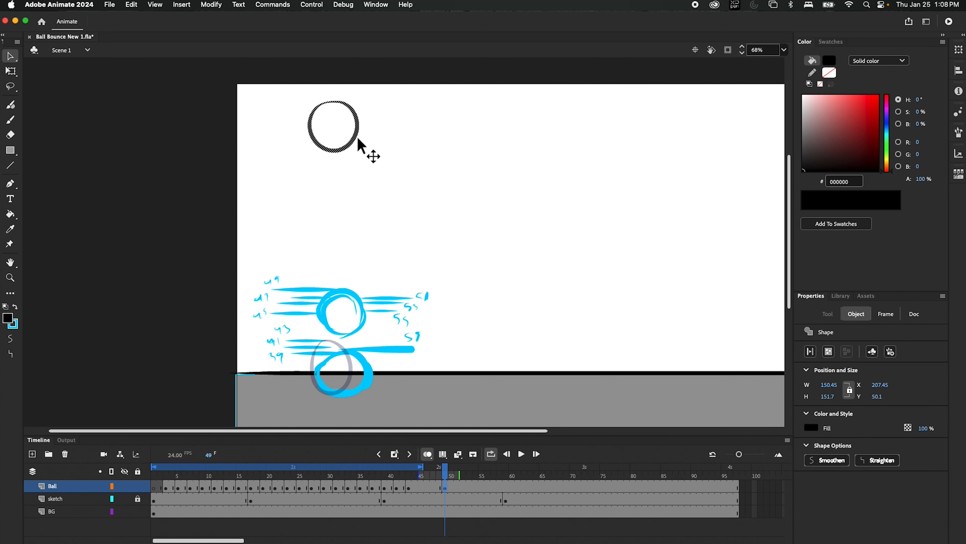
drag(355, 142, 352, 384)
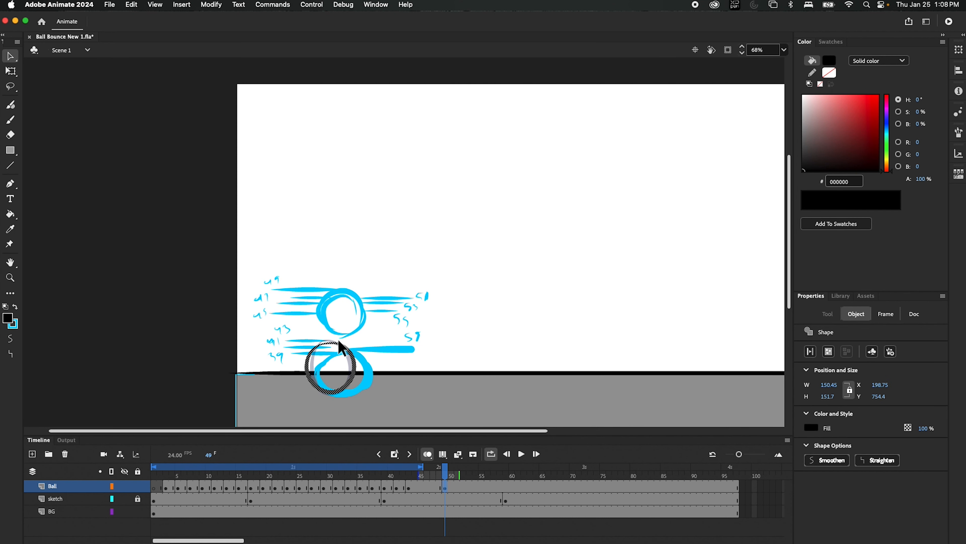
drag(339, 341, 345, 312)
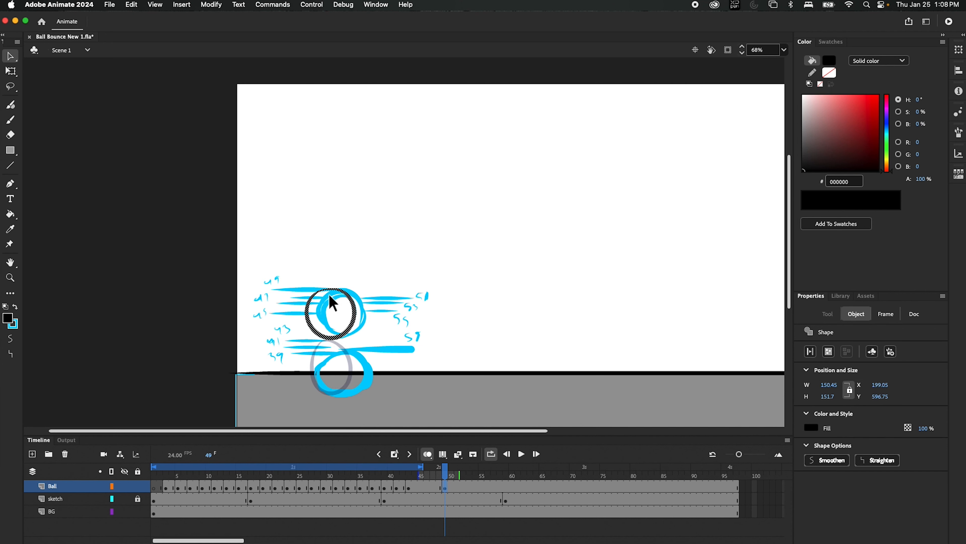
Compare the poses around frame 43 and insert a blank keyframe at frame 45 on the Ball layer
drag(447, 479, 421, 487)
click(414, 522)
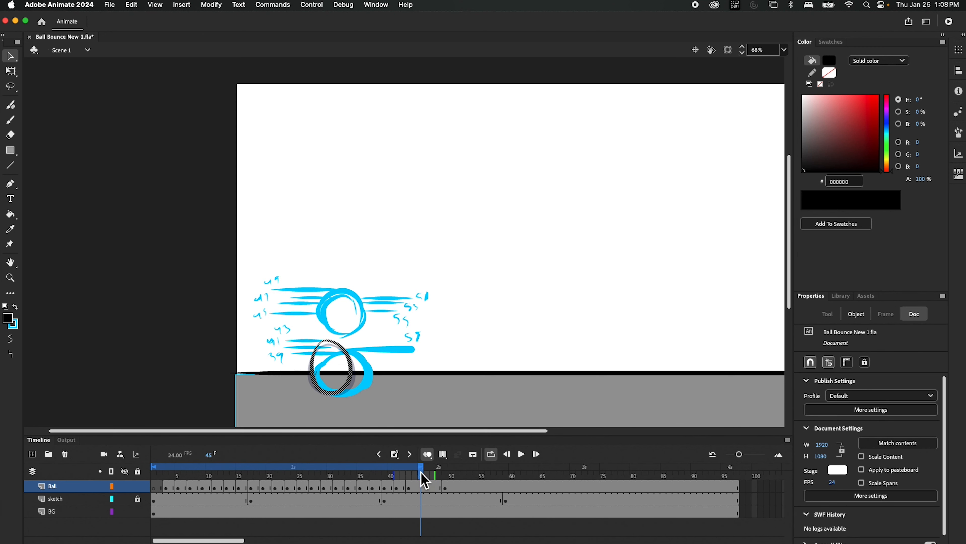
drag(421, 474, 409, 478)
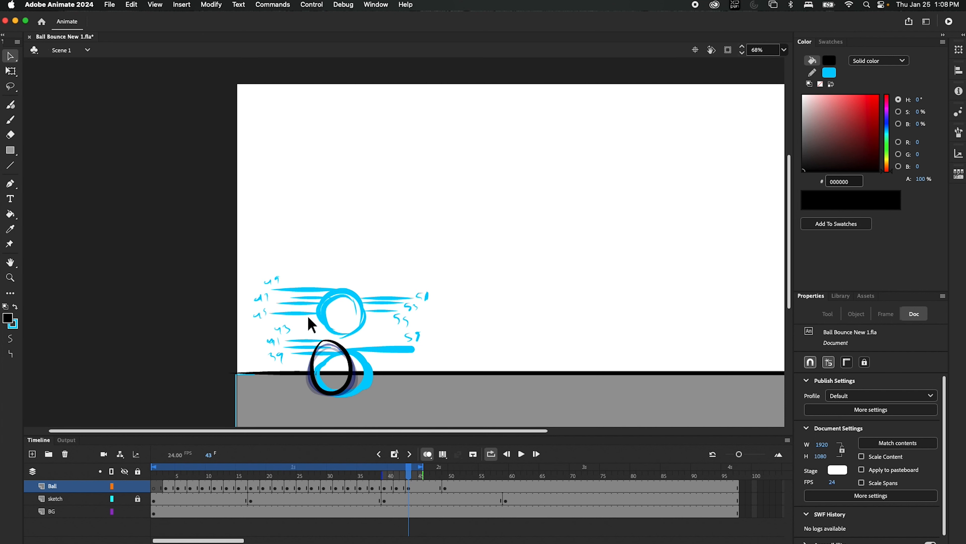
drag(413, 472, 460, 482)
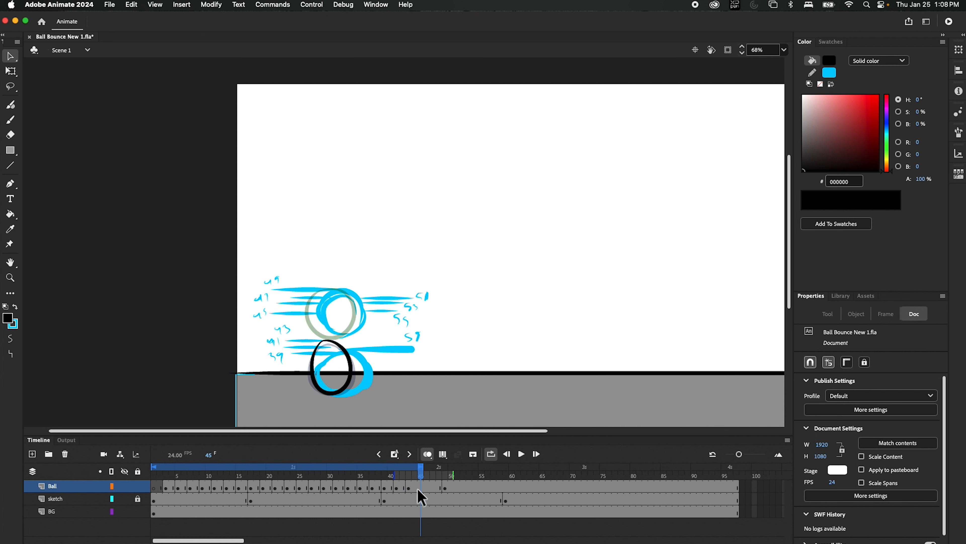
click(395, 456)
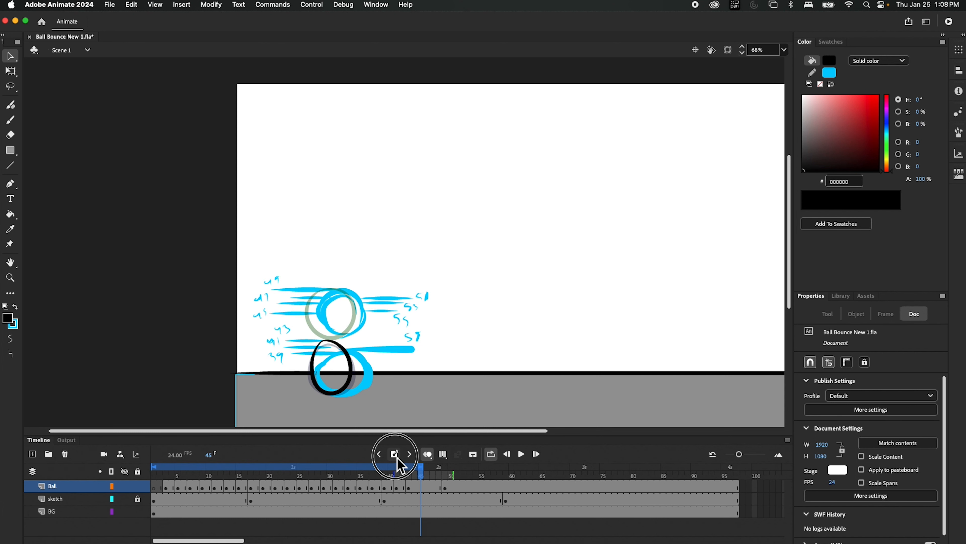
click(431, 487)
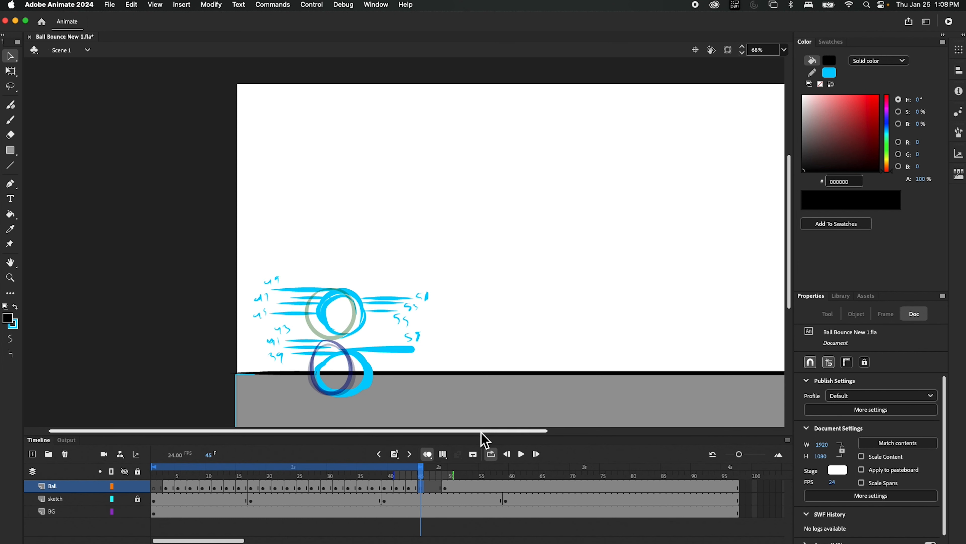
Trace the previous stretched ball outline on frame 45 with the Fluid Brush at size 12
key(super+equal)
key(super+equal)
drag(438, 346, 571, 142)
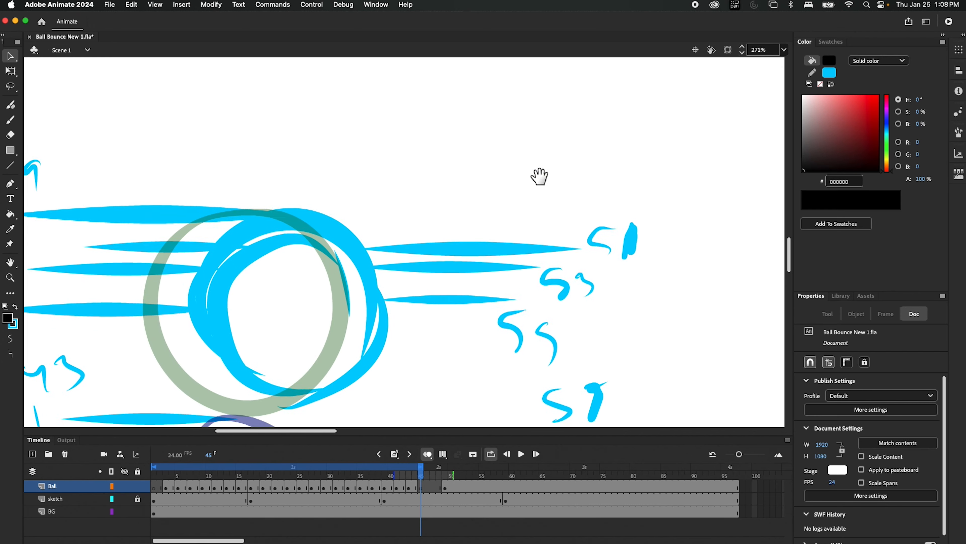
drag(443, 277, 508, 137)
mouse_move(435, 244)
mouse_down()
mouse_move(468, 145)
mouse_move(452, 180)
mouse_up()
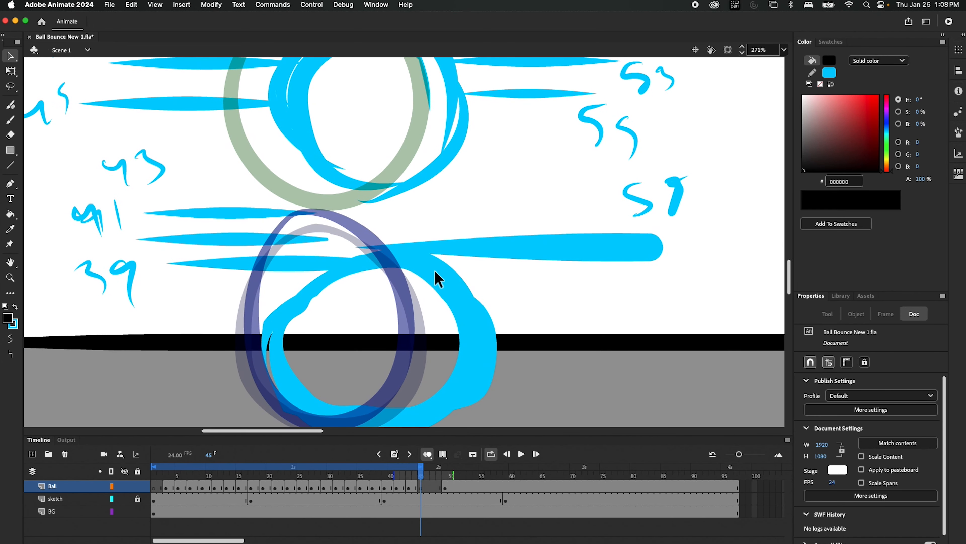
key(super+minus)
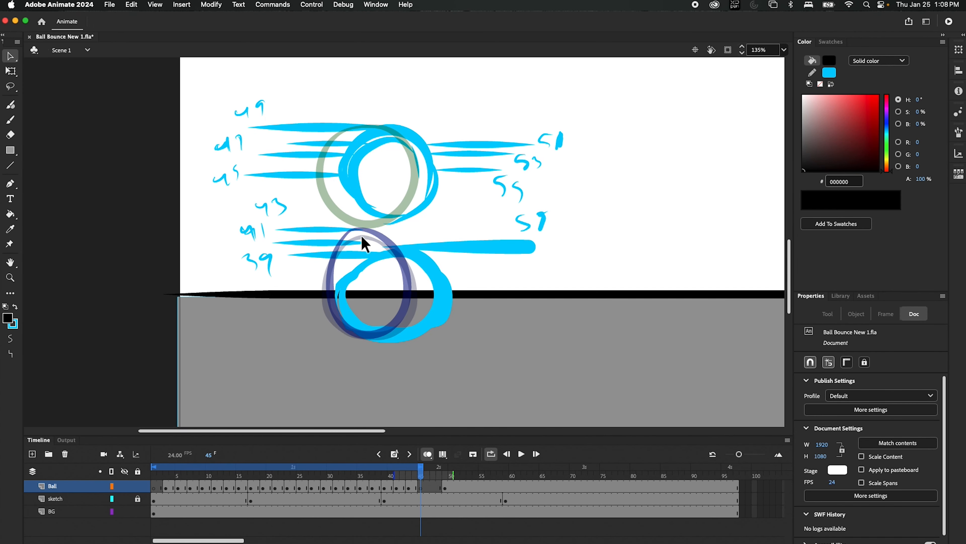
key(y)
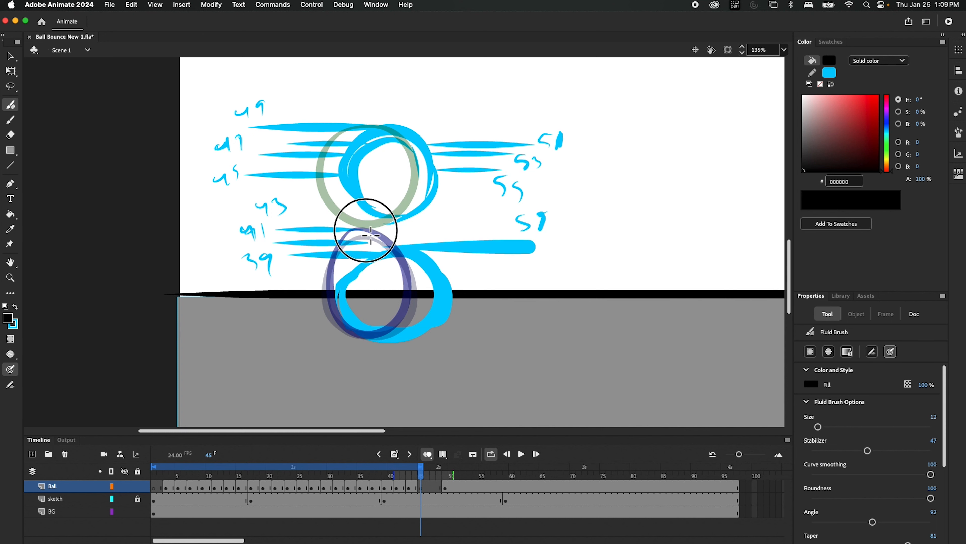
mouse_move(354, 230)
mouse_down()
mouse_move(339, 256)
mouse_move(337, 314)
mouse_move(374, 342)
mouse_move(417, 282)
mouse_move(349, 229)
mouse_up()
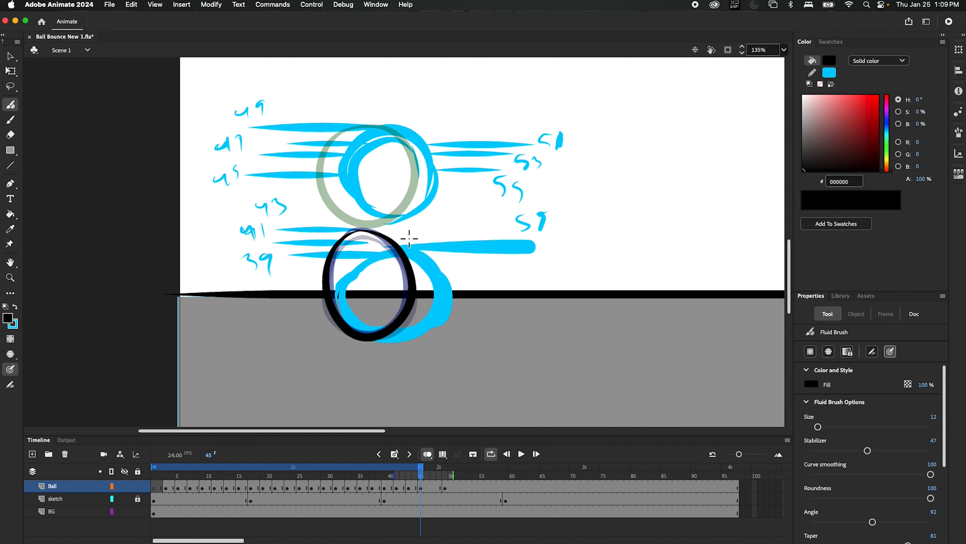
Resize the frame 45 outline to about 151 by 151 with Free Transform and move it up over the onion-skinned frame 49 ball
key(v)
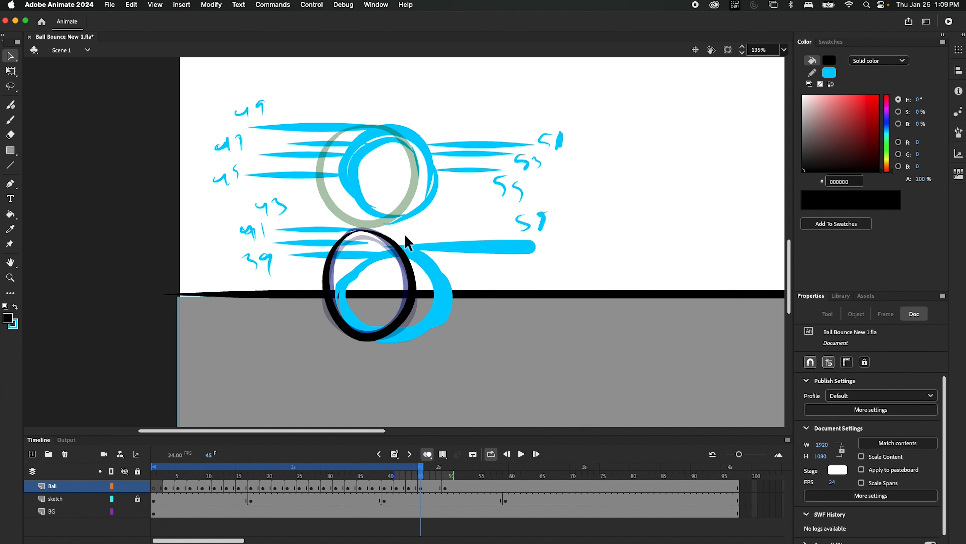
click(405, 241)
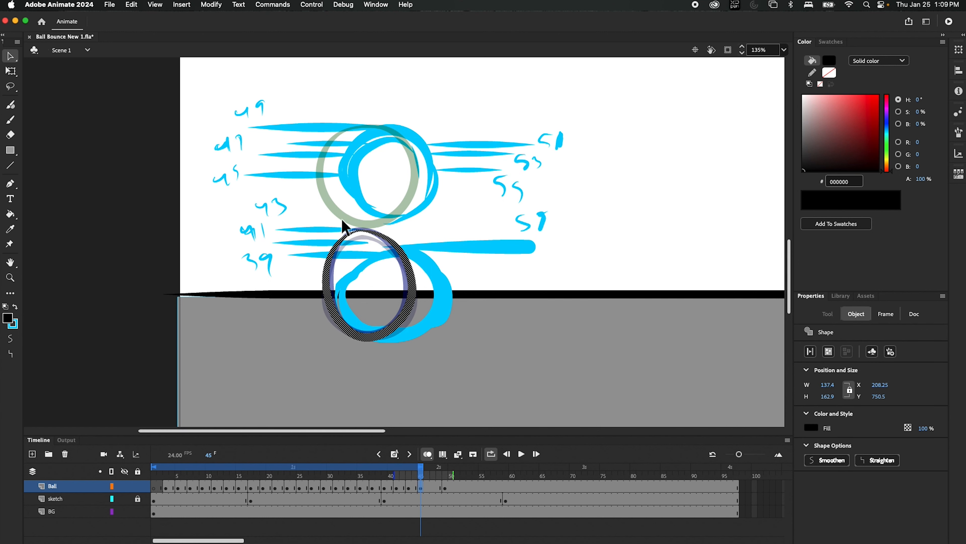
click(17, 73)
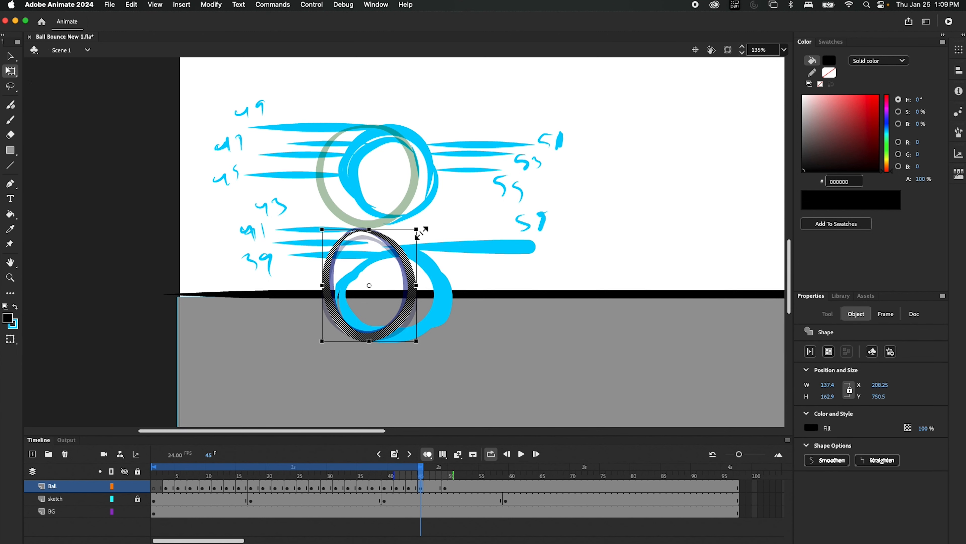
drag(417, 230, 418, 233)
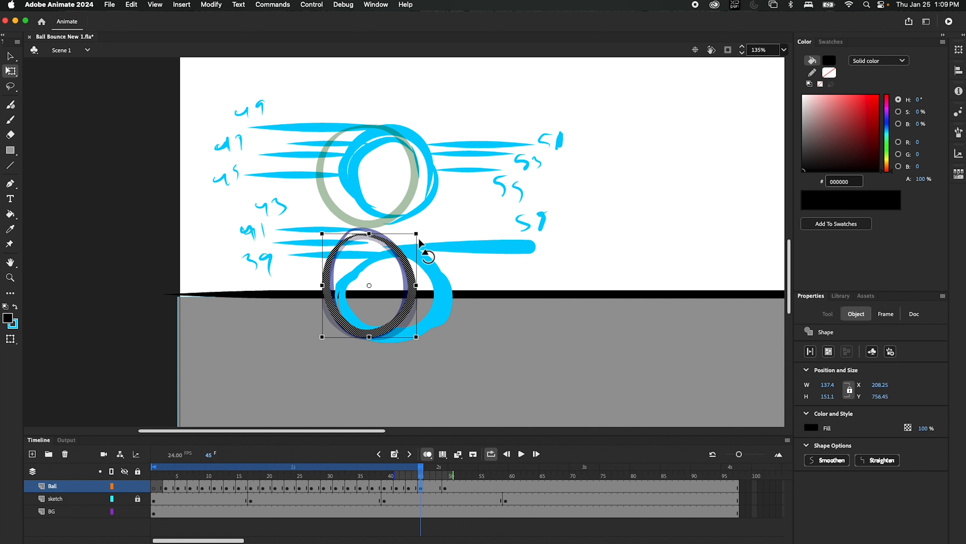
mouse_move(417, 285)
mouse_down()
mouse_move(454, 288)
mouse_move(428, 289)
mouse_up()
mouse_move(407, 325)
mouse_down()
mouse_move(425, 215)
mouse_move(397, 223)
mouse_move(398, 202)
mouse_up()
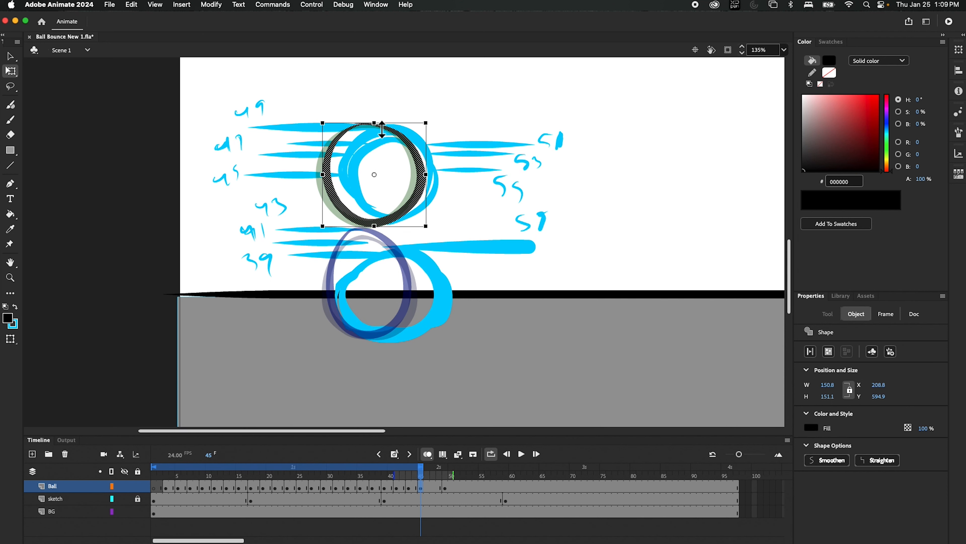
Resize the frame 45 ball outline to about 129 by 145 with Free Transform and nudge it over the onion-skinned frame 49 ball
drag(376, 124, 375, 126)
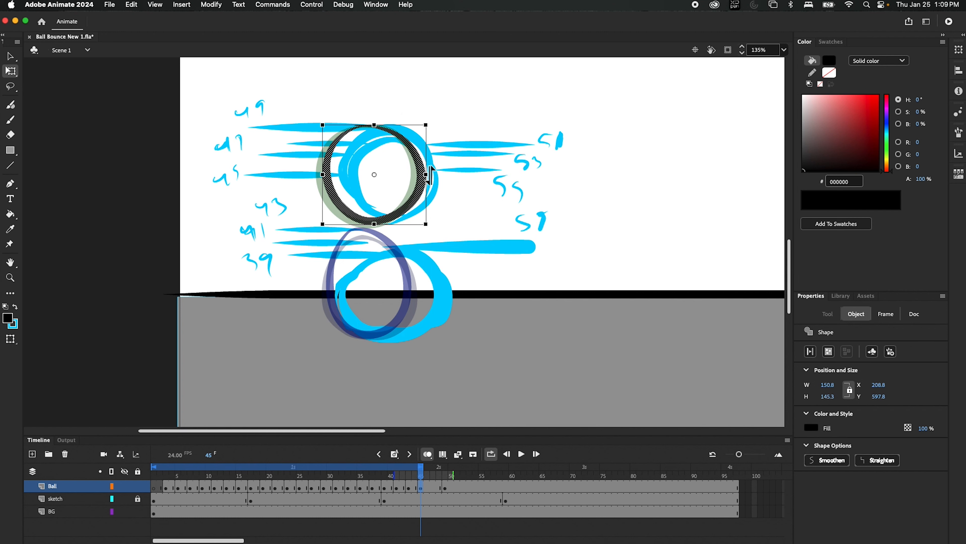
click(426, 171)
drag(426, 175, 420, 175)
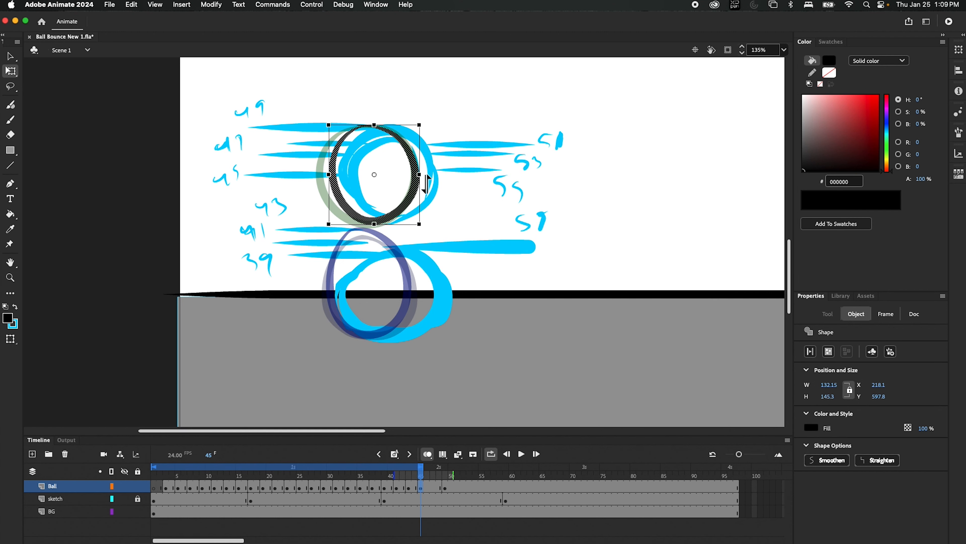
key(super+equal)
key(super+equal)
click(586, 245)
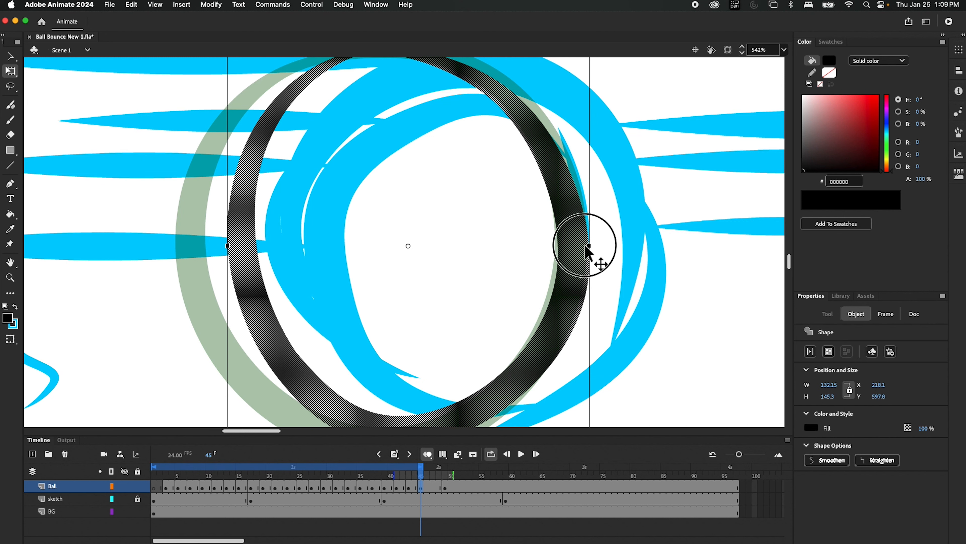
drag(590, 246, 591, 251)
drag(566, 288, 550, 288)
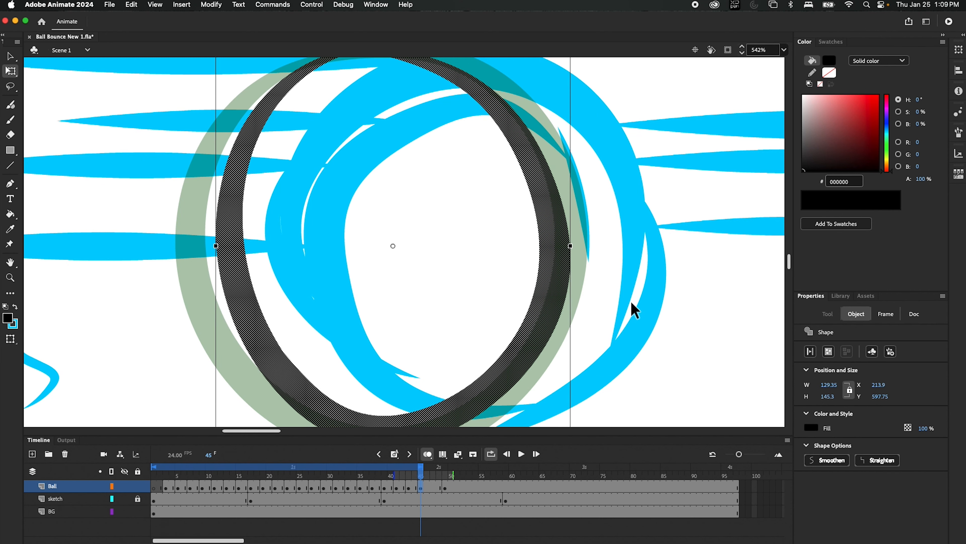
drag(655, 342, 620, 255)
drag(502, 244, 505, 258)
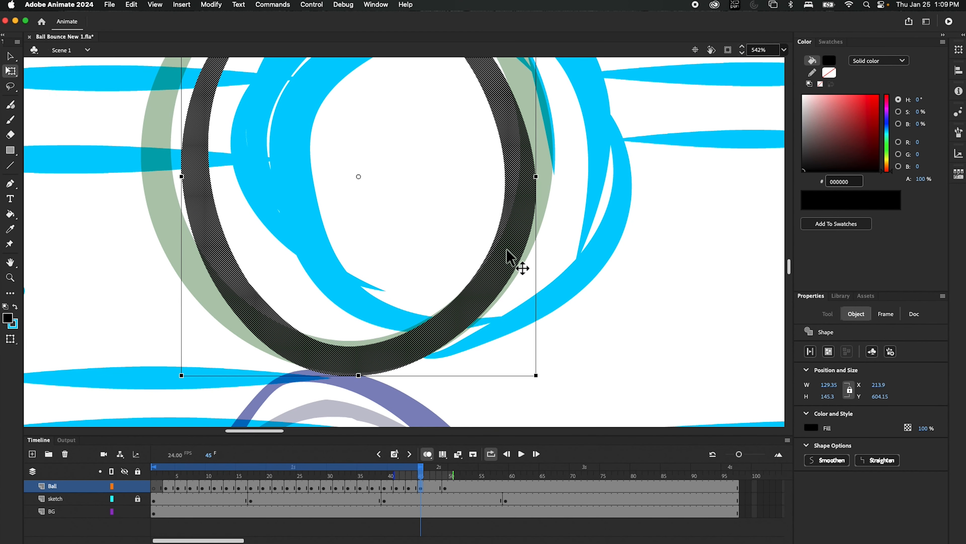
Stretch the frame 45 ball to about 157 high and shift it into line with the onion-skinned frame 49 ball
key(super+minus)
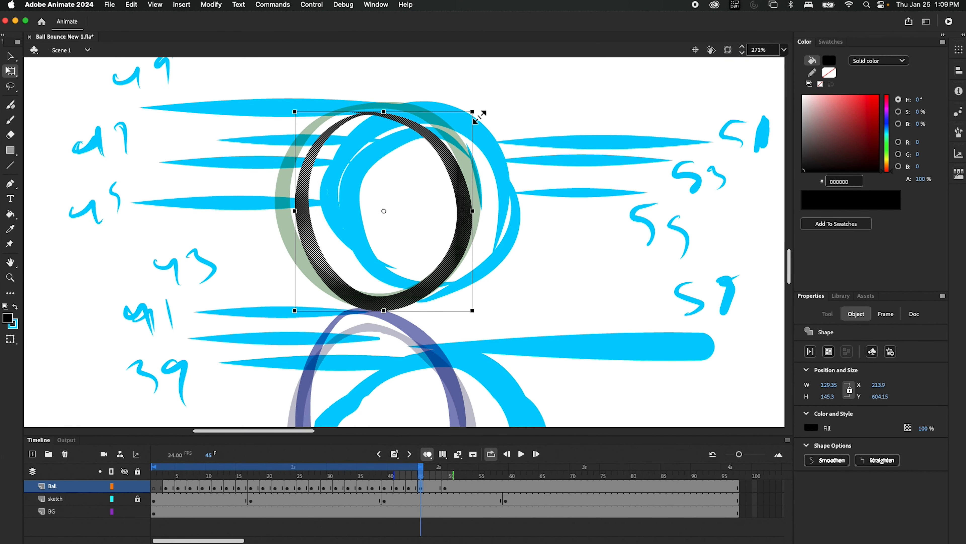
drag(478, 117, 482, 104)
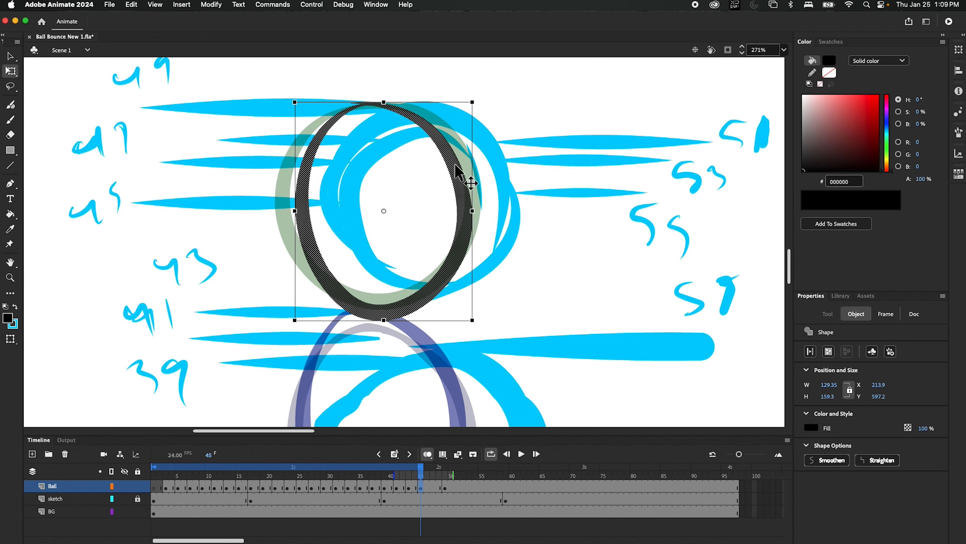
drag(456, 163, 456, 157)
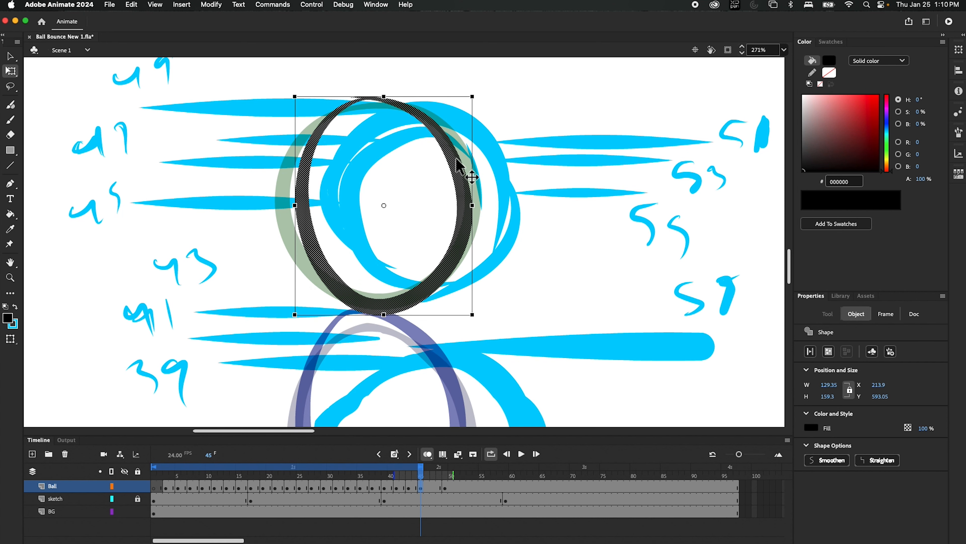
key(super+minus)
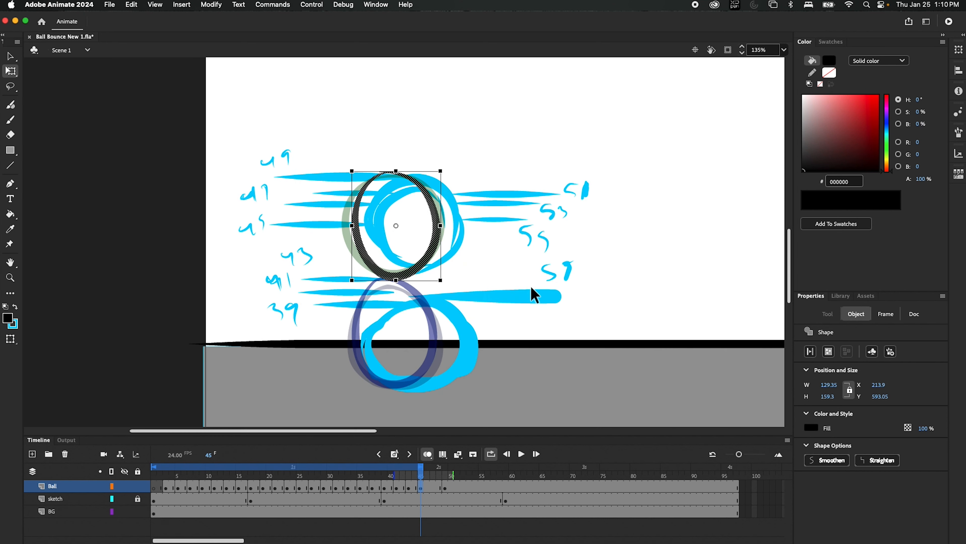
scroll(506, 278, down, 2)
mouse_move(418, 249)
mouse_down()
mouse_move(420, 345)
mouse_move(428, 244)
mouse_move(412, 196)
mouse_up()
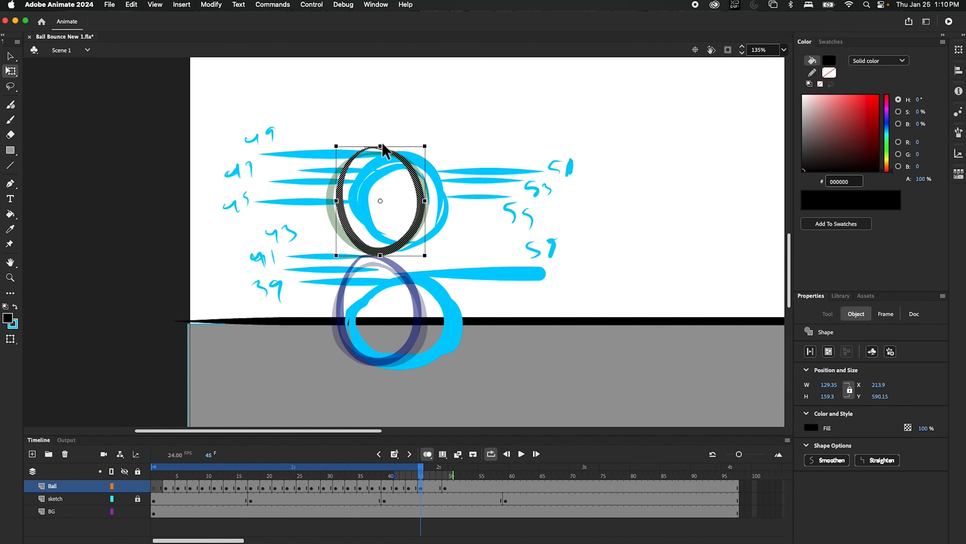
drag(383, 148, 386, 152)
key(super+equal)
key(super+equal)
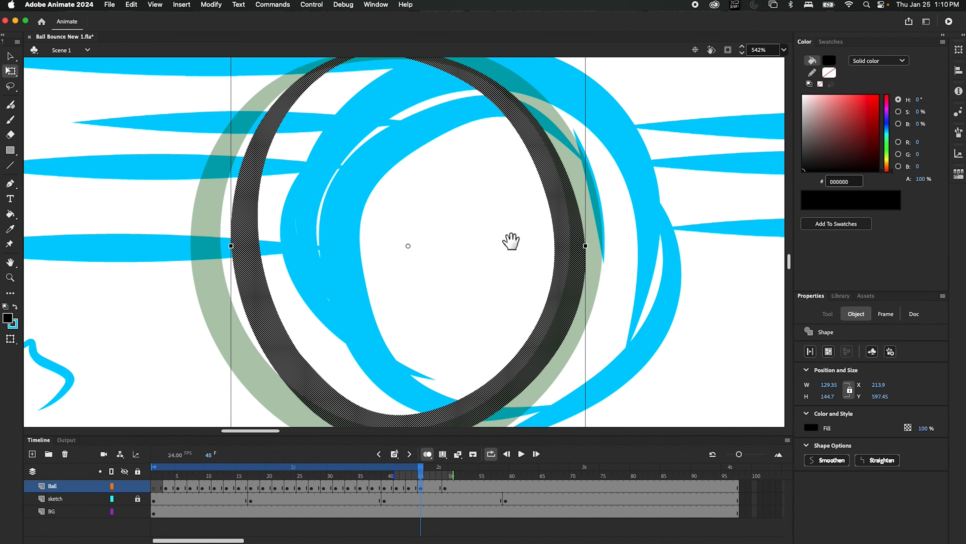
key(super+minus)
drag(404, 133, 399, 129)
drag(473, 258, 470, 257)
Move the frame 45 ball straight down until its top meets the 45 guide
drag(517, 335, 511, 212)
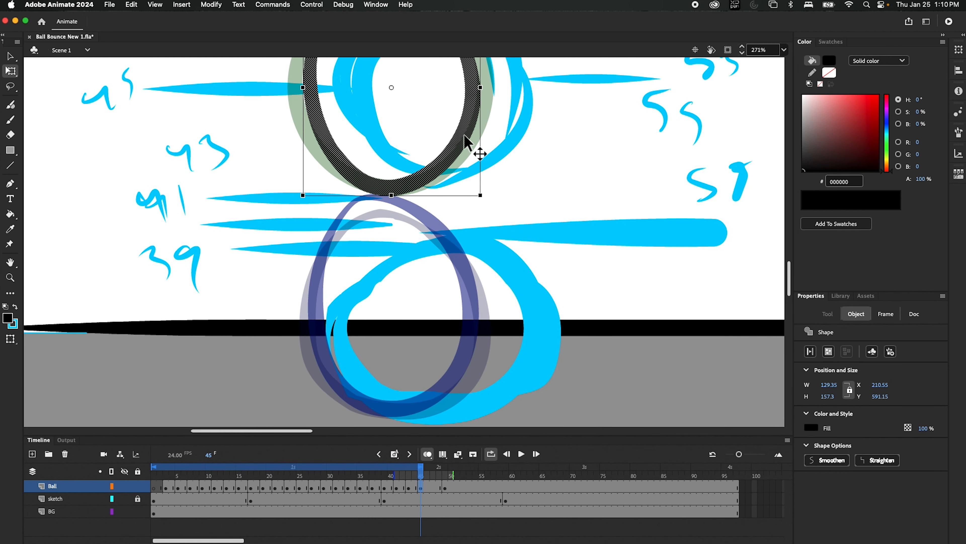
drag(470, 140, 467, 243)
drag(528, 171, 539, 253)
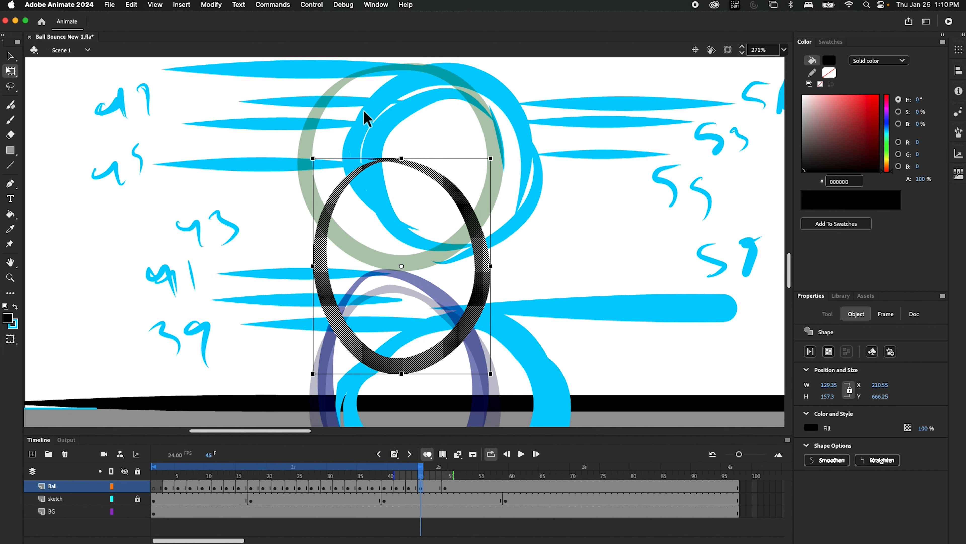
drag(567, 179, 578, 229)
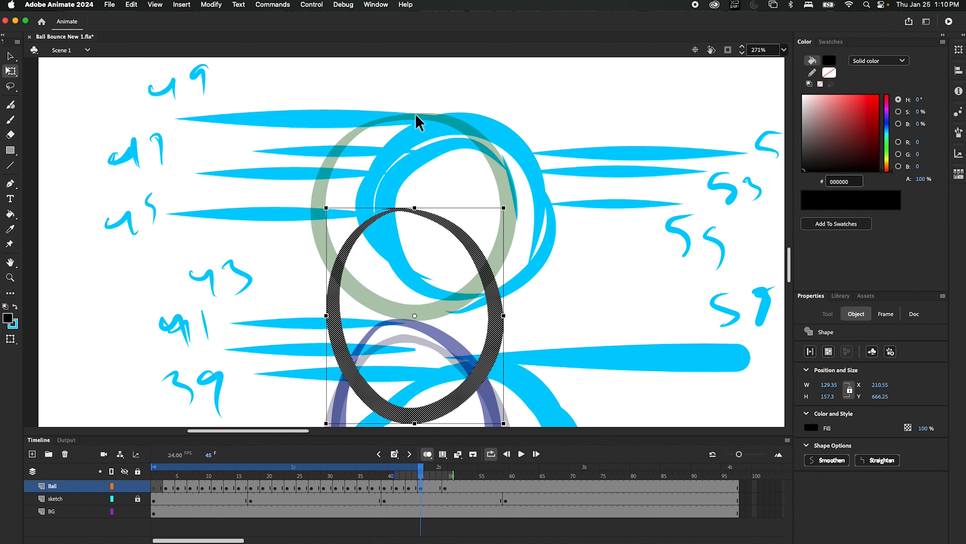
Copy frame 49 of the Ball layer and paste it at frame 47
click(429, 473)
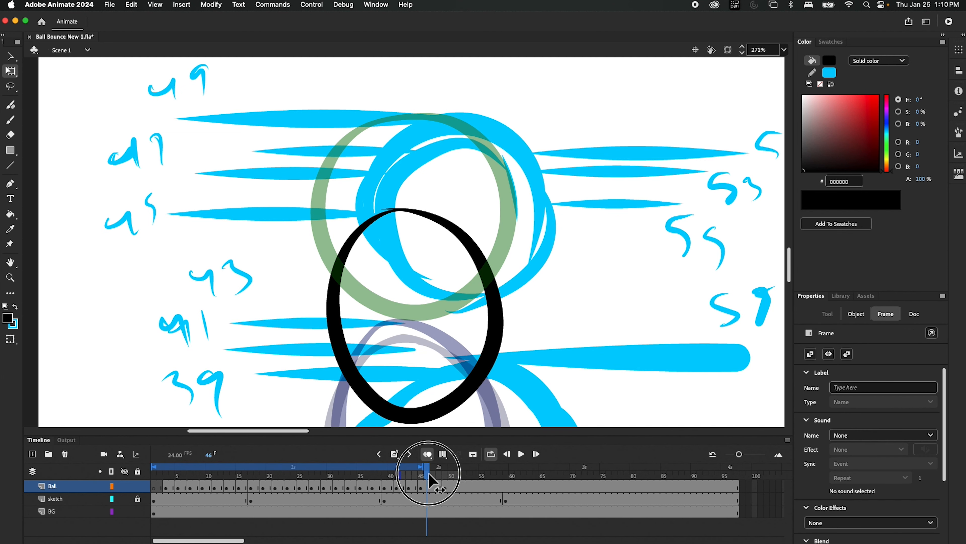
click(430, 473)
drag(430, 473, 436, 473)
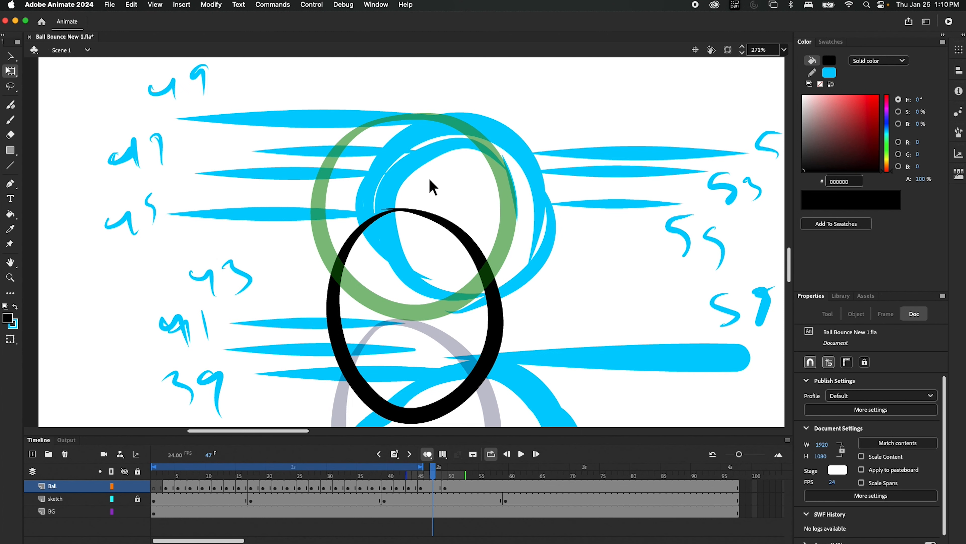
click(446, 487)
drag(445, 488, 444, 487)
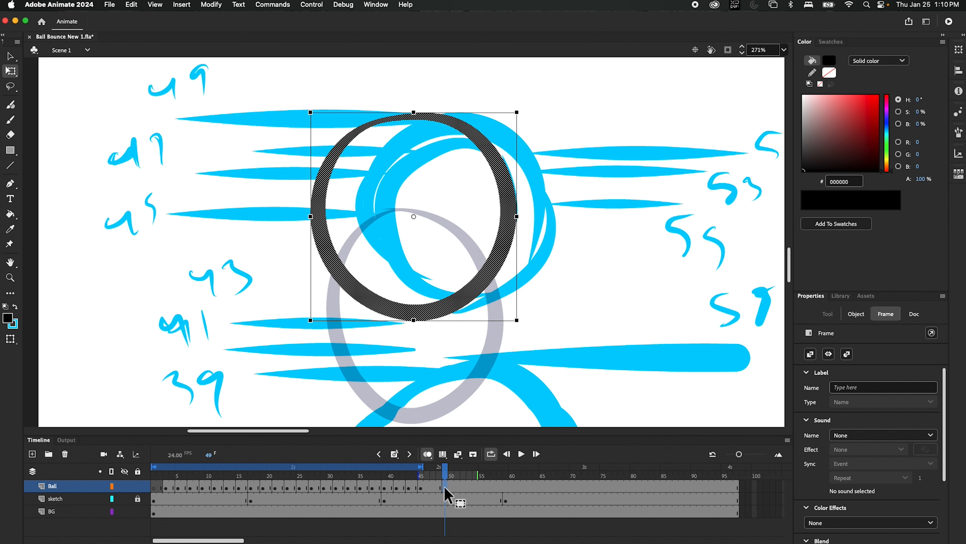
right_click(449, 491)
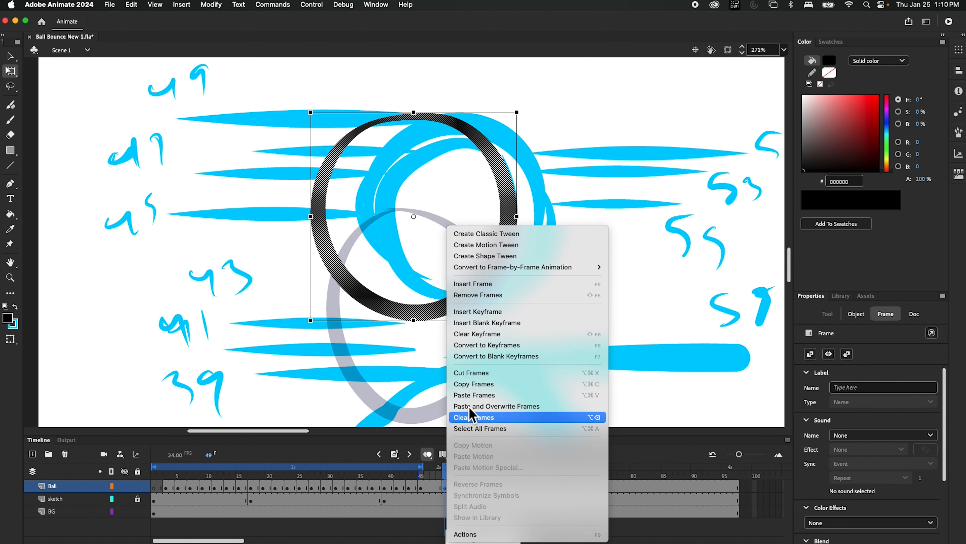
click(491, 384)
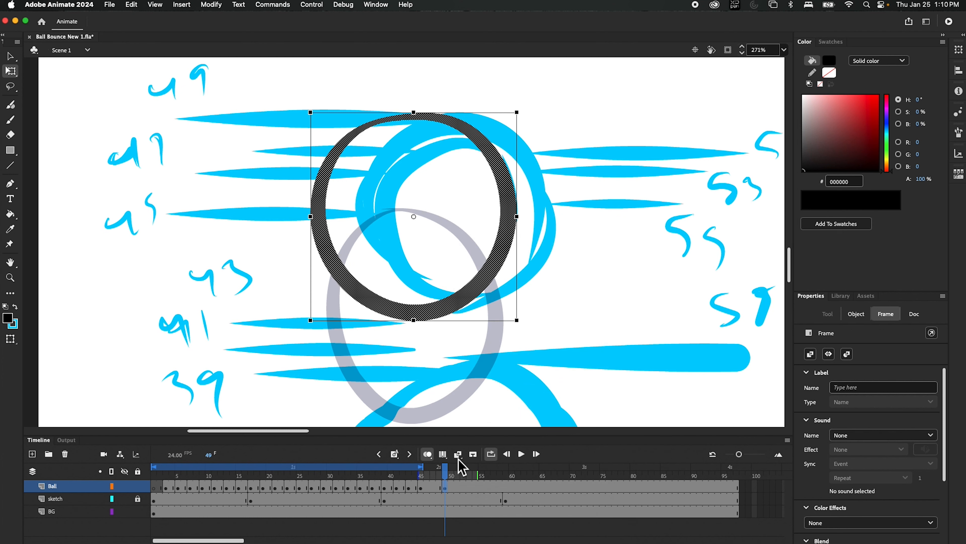
click(432, 488)
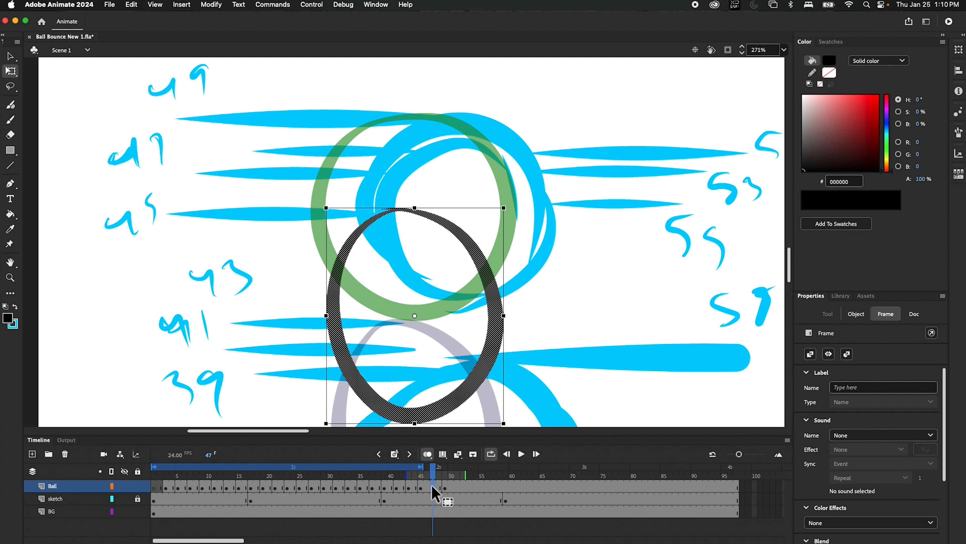
right_click(434, 489)
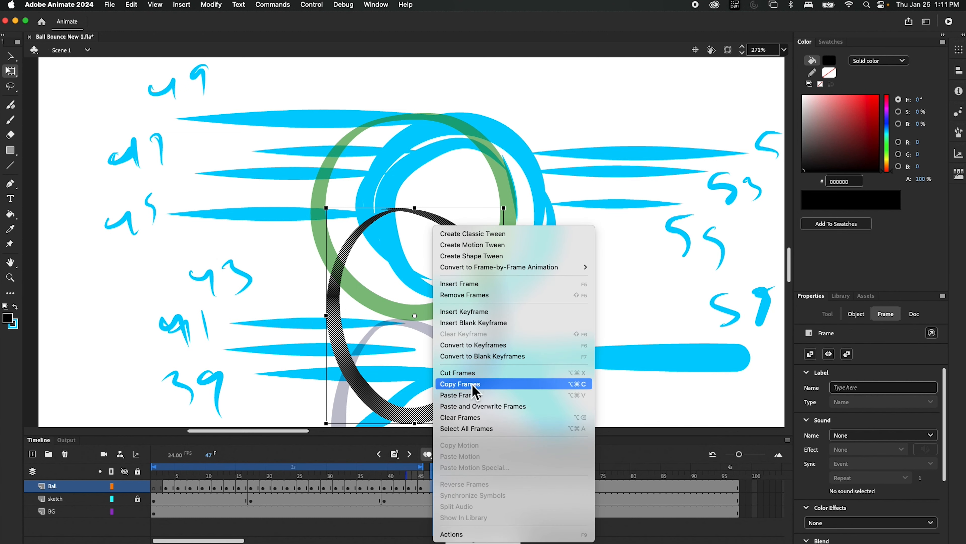
click(471, 394)
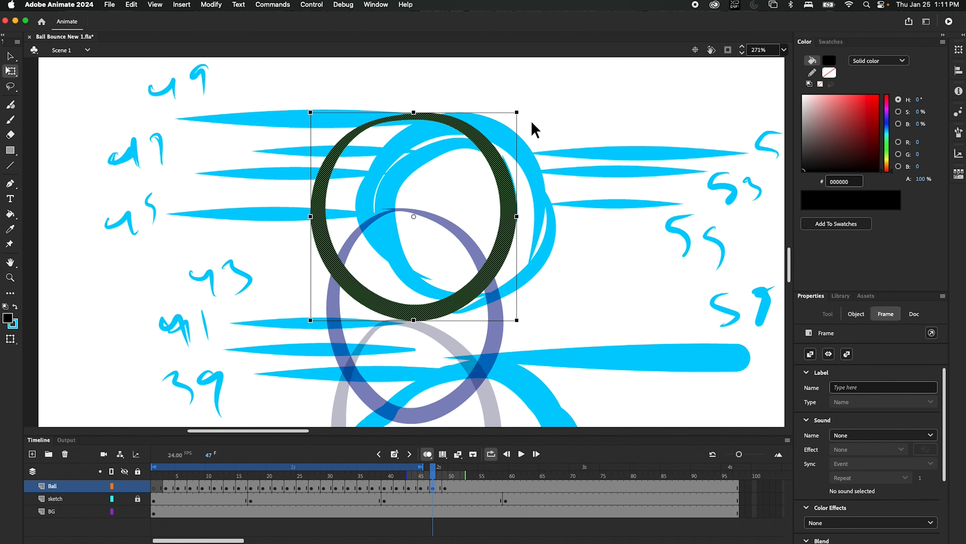
Lower the frame 47 ball to just under the frame 49 pose and reshape it to about 146 wide by 158 high
drag(490, 148, 492, 178)
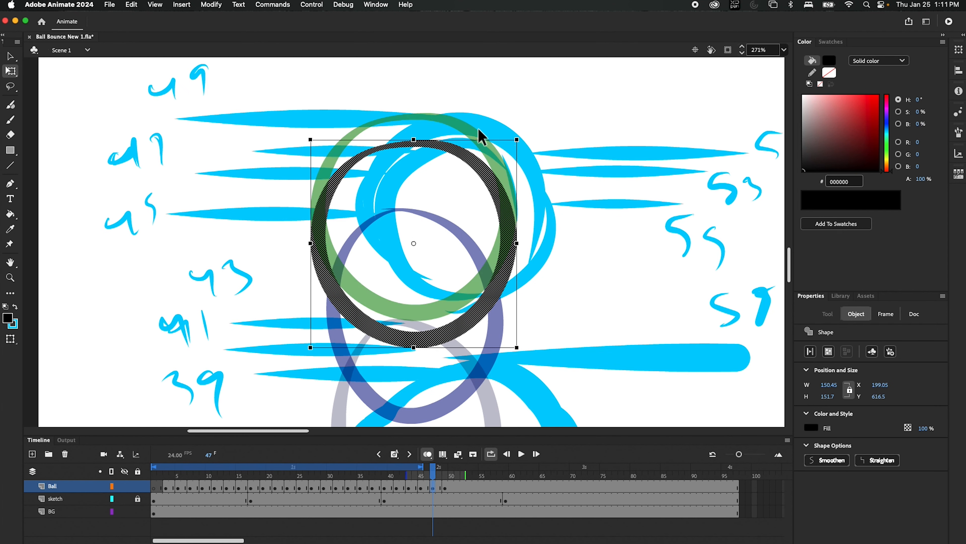
alt+drag(521, 244, 520, 248)
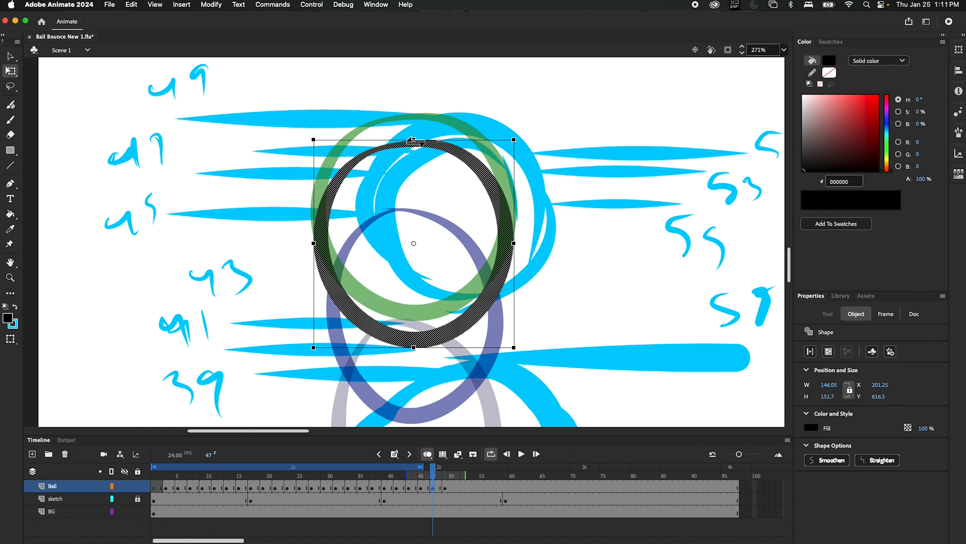
alt+drag(416, 143, 416, 134)
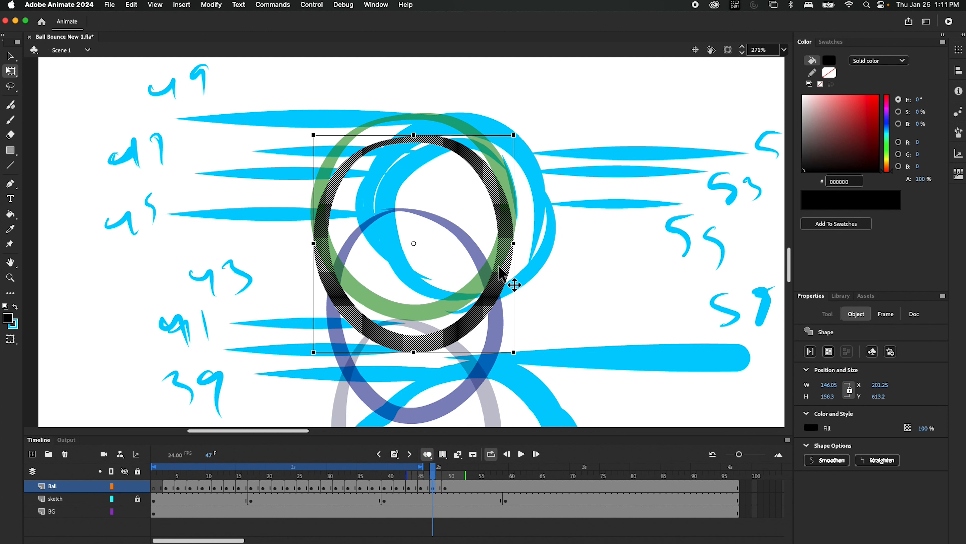
drag(499, 265, 501, 266)
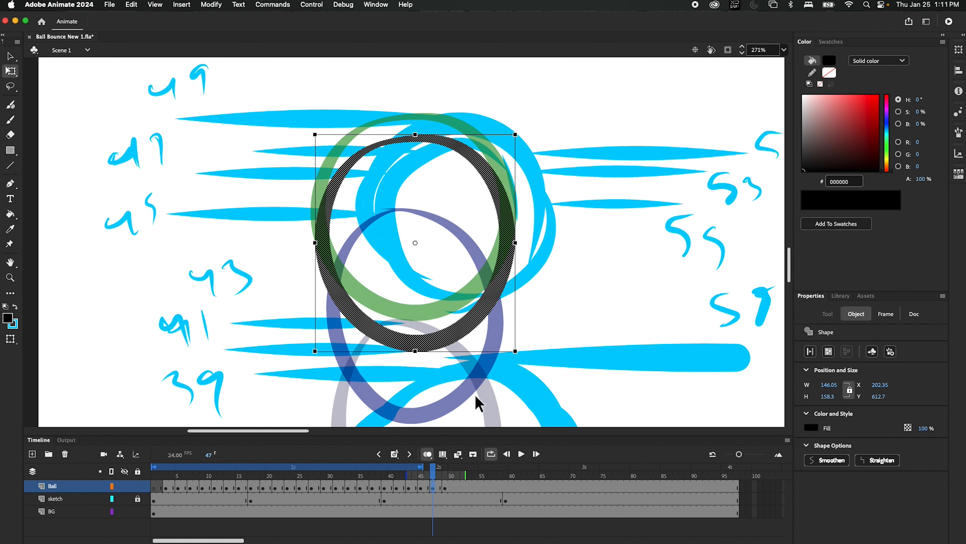
Hide all layers, fit the whole stage in view, and extend the loop playback range to about frame 50
mouse_move(437, 486)
mouse_down()
mouse_move(358, 474)
mouse_move(442, 474)
mouse_move(347, 473)
mouse_move(390, 477)
mouse_up()
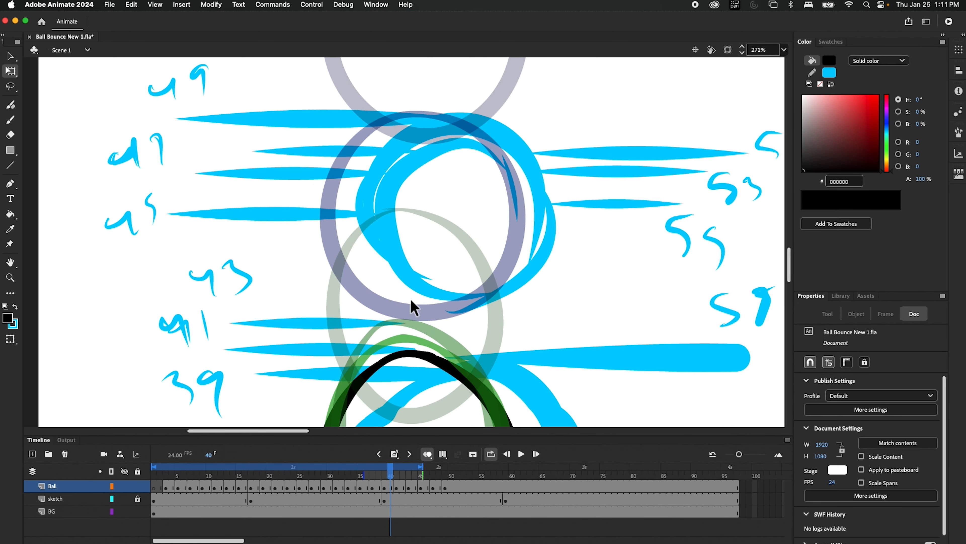
click(124, 471)
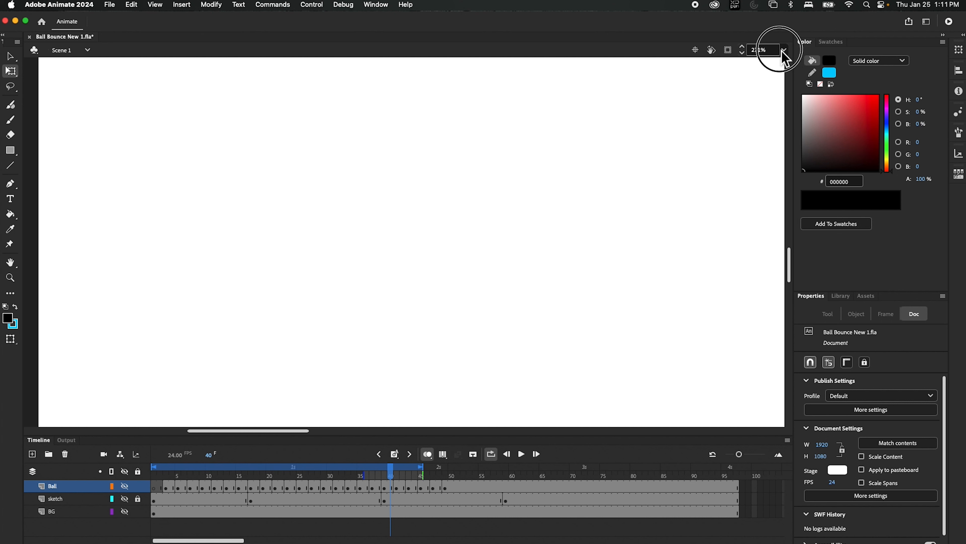
click(784, 59)
click(801, 65)
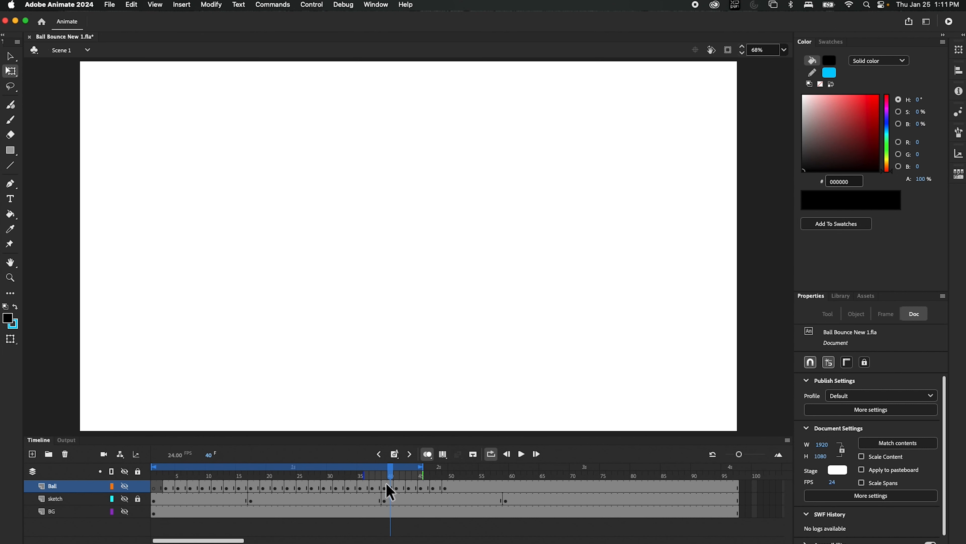
click(522, 454)
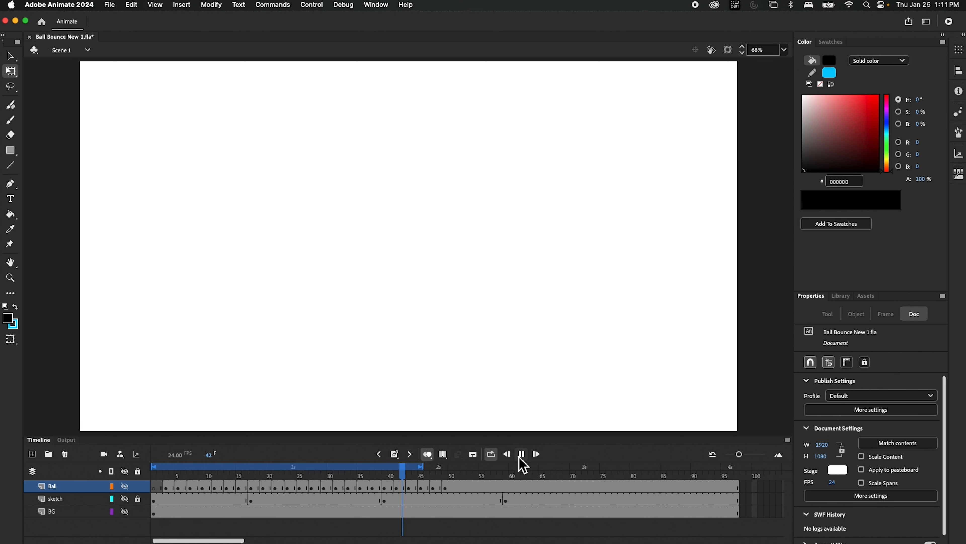
drag(423, 466, 453, 467)
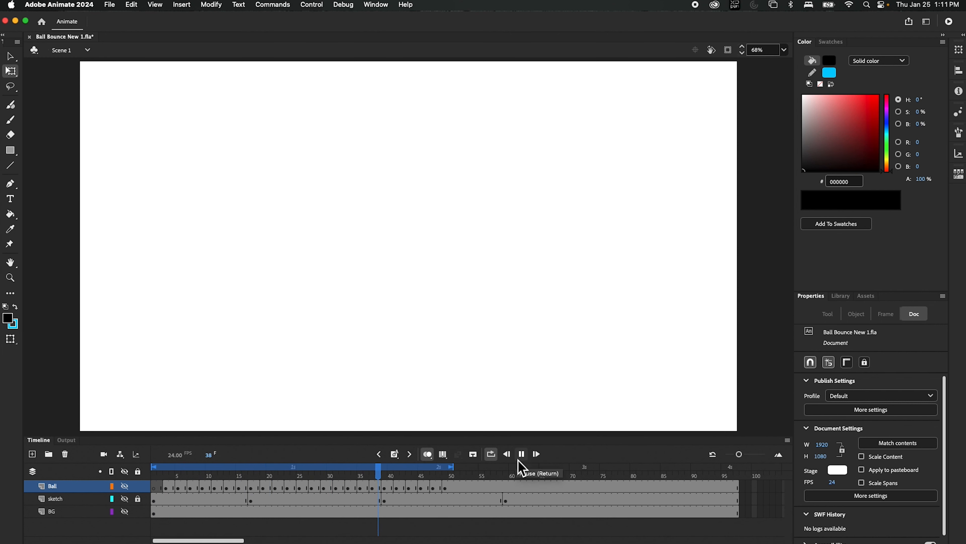
Show the Ball and BG layers with the sketch layer still hidden, and play back the looped bounce
click(125, 486)
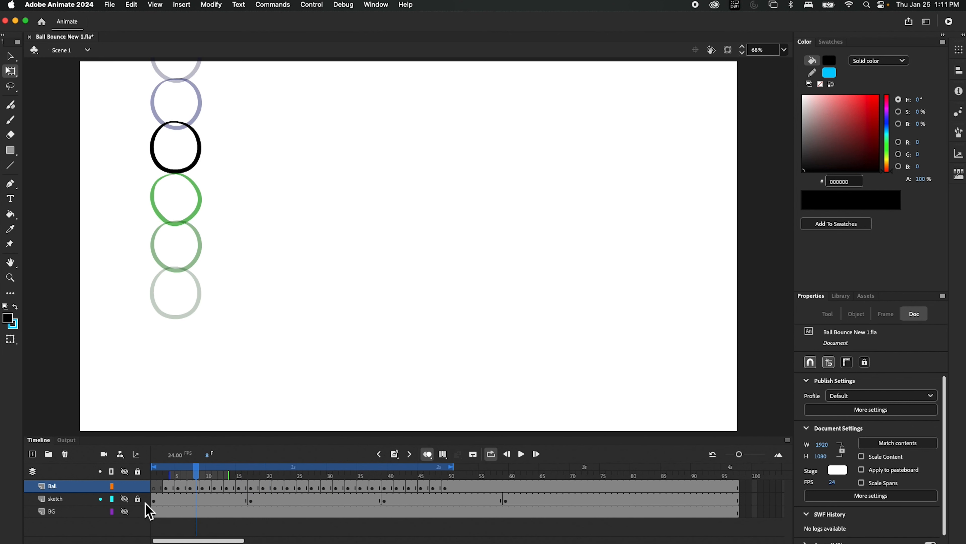
click(125, 511)
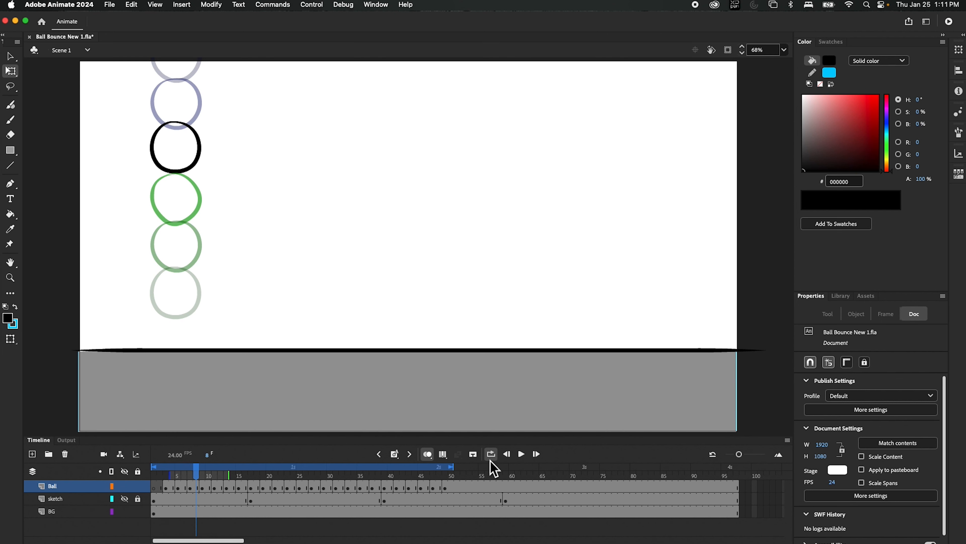
click(521, 454)
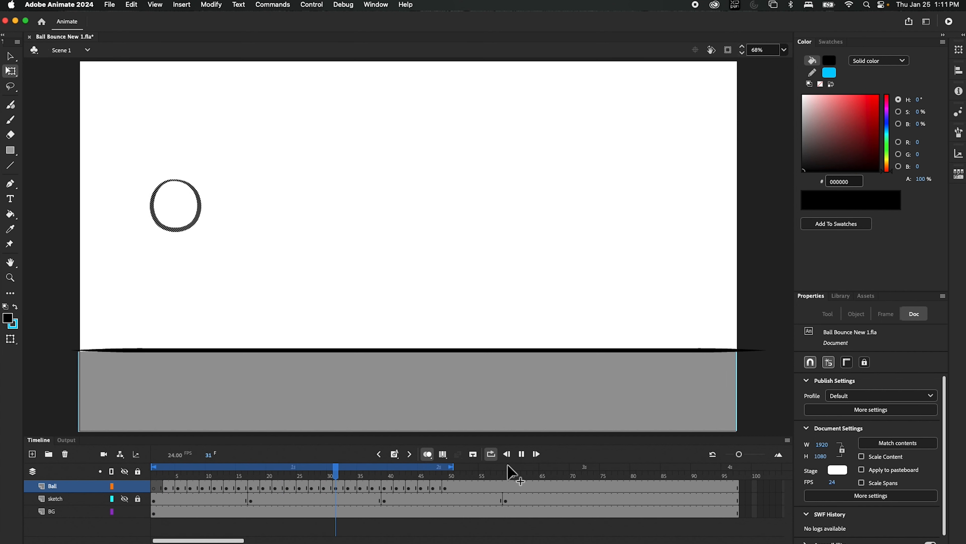
click(522, 454)
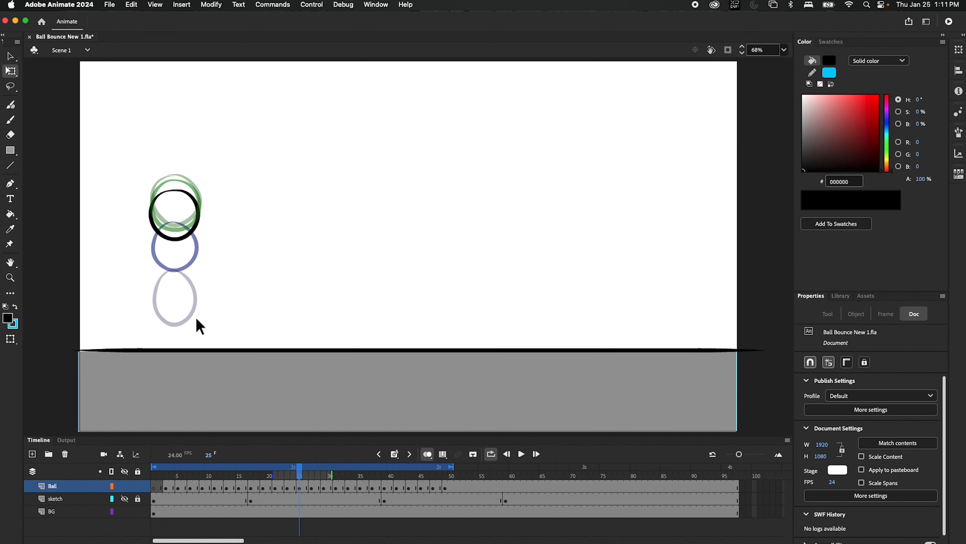
Extend the loop playback range to about frame 58 and show the sketch layer again over the frame 49 ball
drag(460, 474, 501, 468)
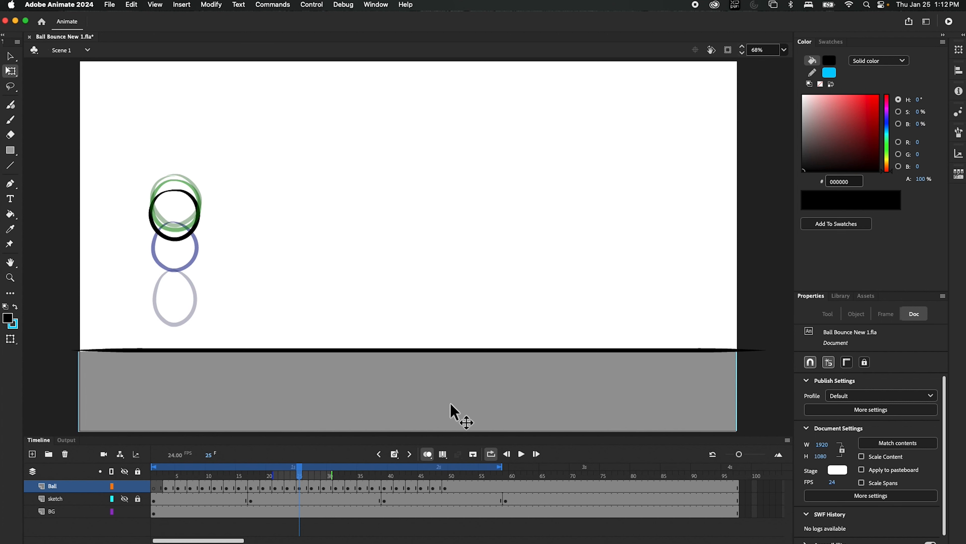
key(super+equal)
drag(323, 319, 634, 296)
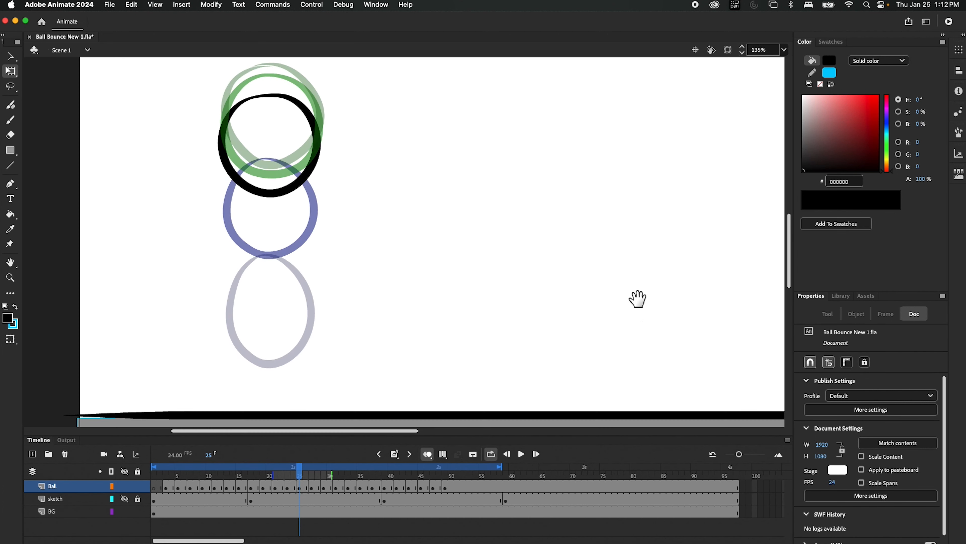
drag(447, 271, 487, 314)
click(445, 487)
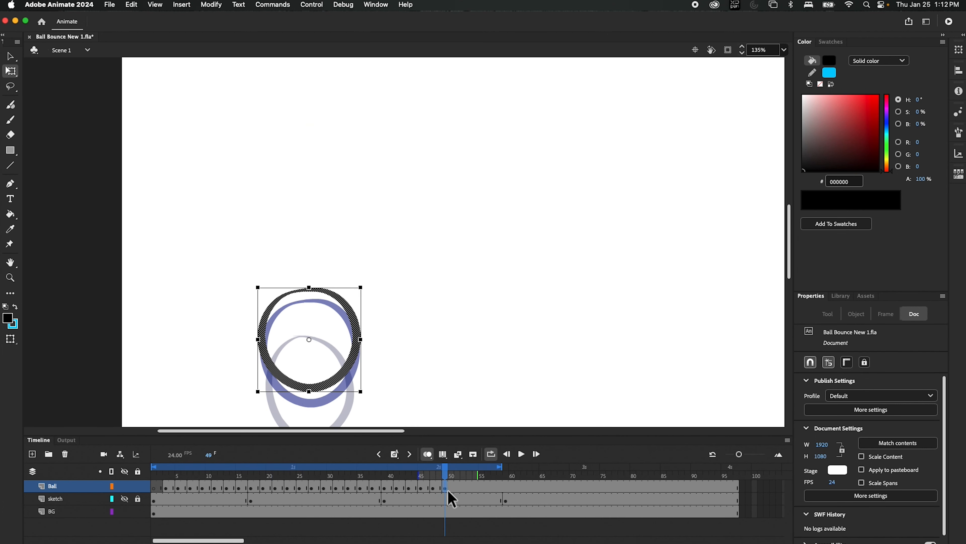
drag(506, 380, 550, 259)
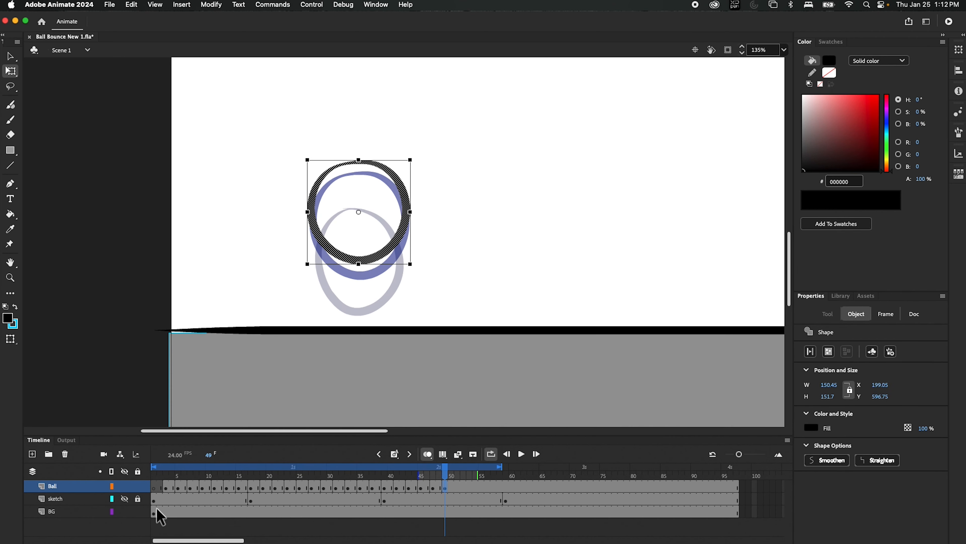
click(125, 498)
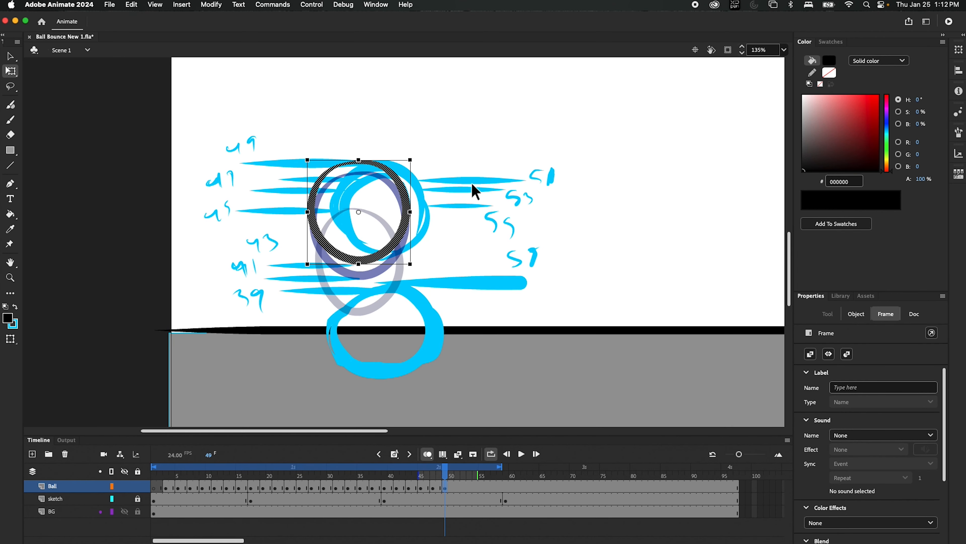
Compare the Ball layer's early falling poses at frames 5, 7 and 9, and copy frame 7
drag(447, 475, 457, 476)
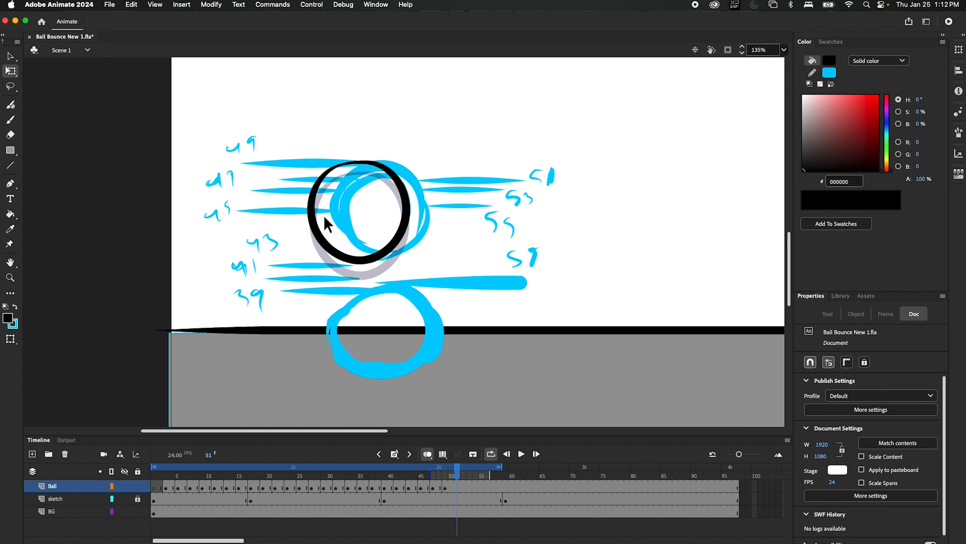
click(177, 487)
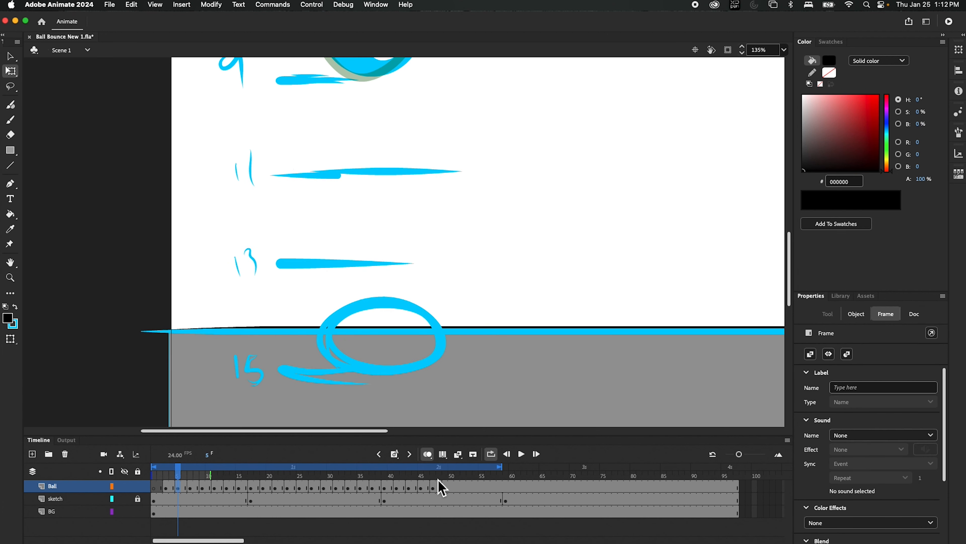
click(190, 487)
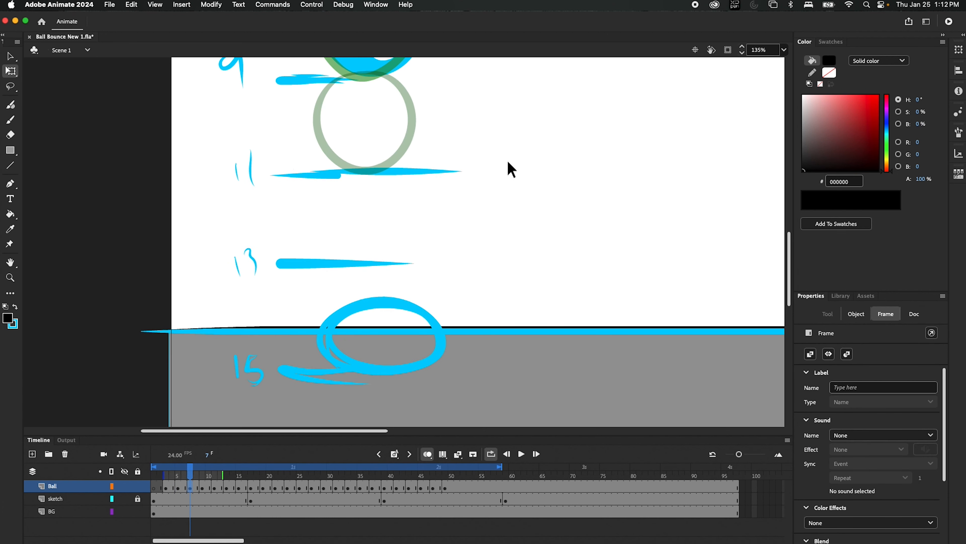
key(space)
drag(514, 139, 499, 300)
drag(514, 211, 504, 295)
drag(515, 235, 511, 340)
drag(518, 288, 522, 272)
click(202, 488)
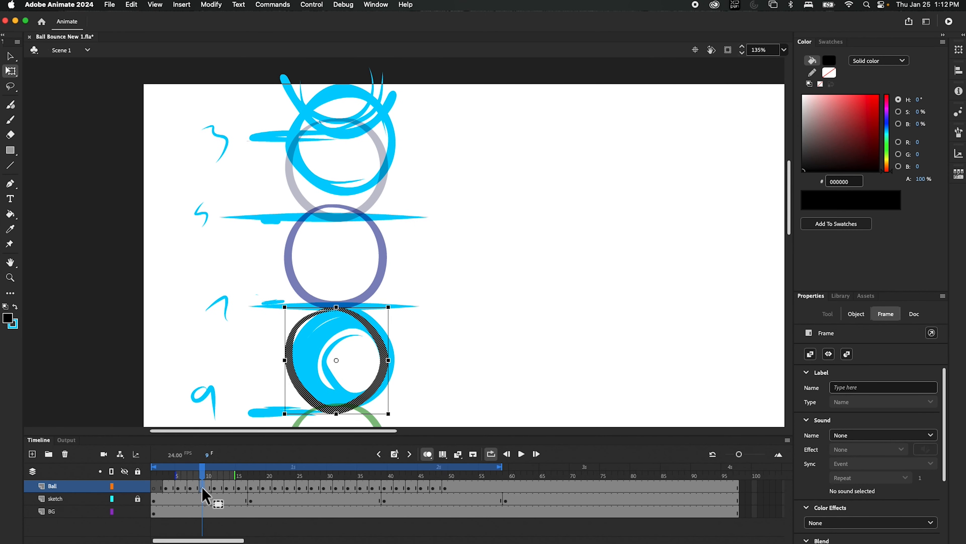
click(190, 488)
click(190, 488)
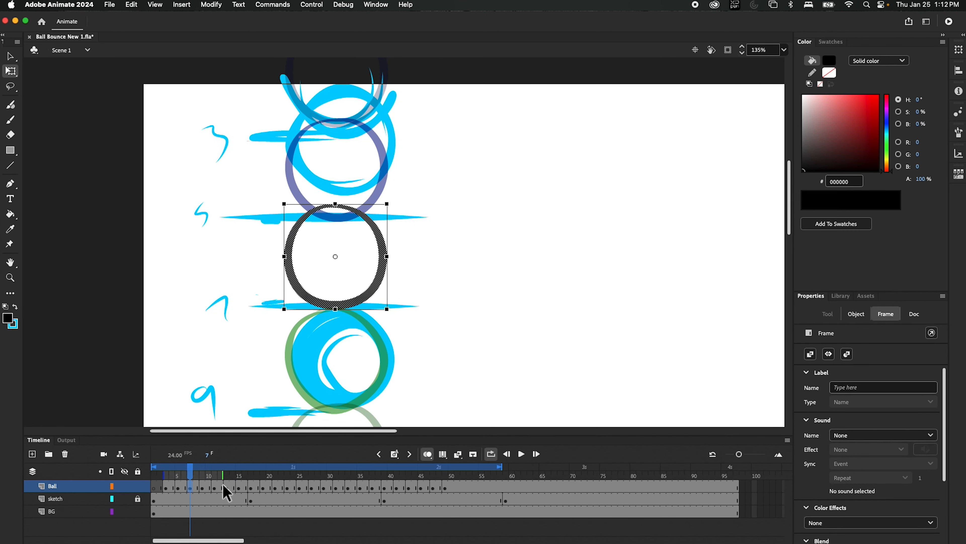
right_click(195, 494)
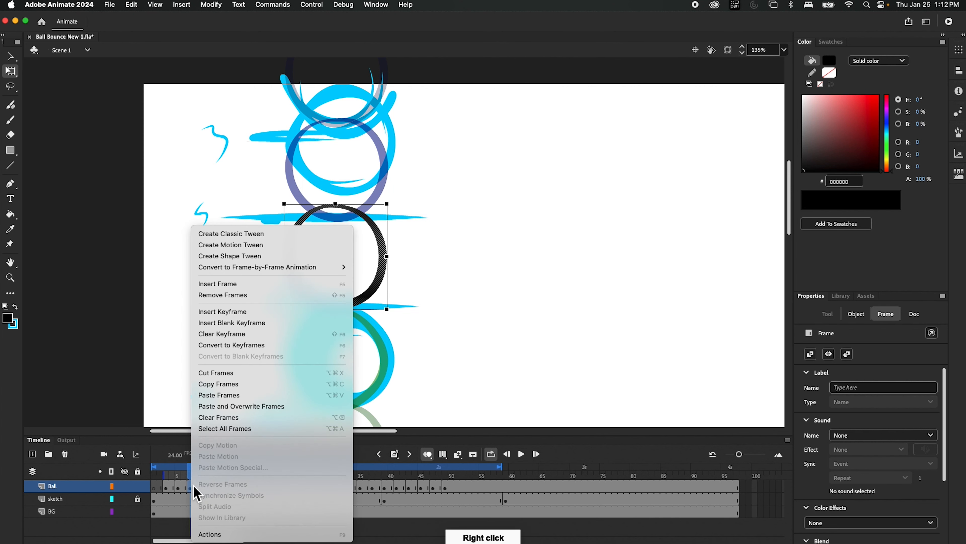
click(237, 389)
Paste the copied ball pose at frame 51 of the Ball layer
click(461, 488)
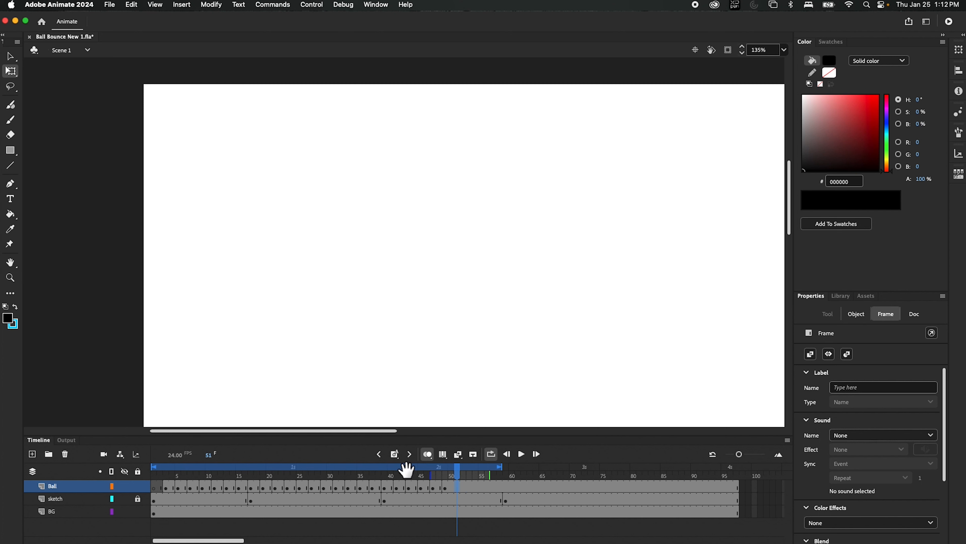
click(397, 456)
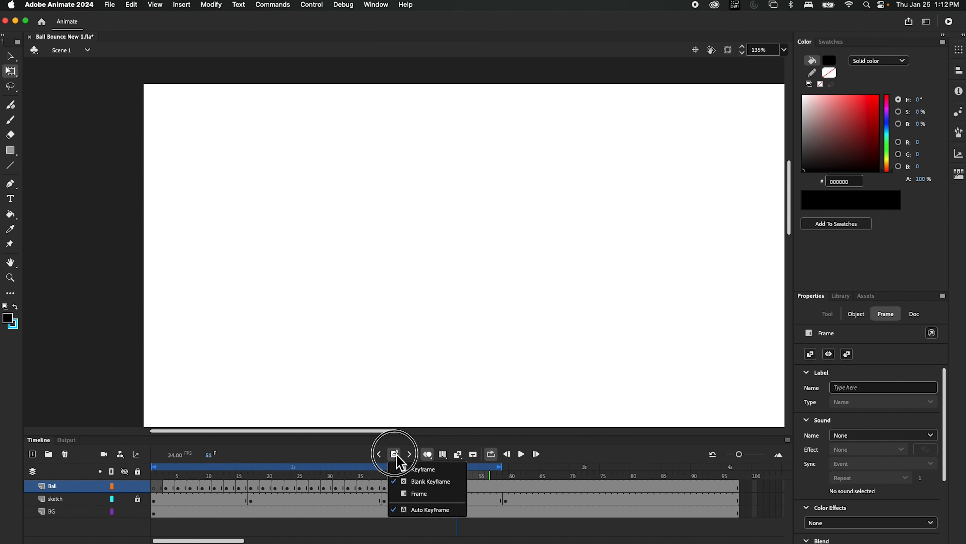
click(481, 494)
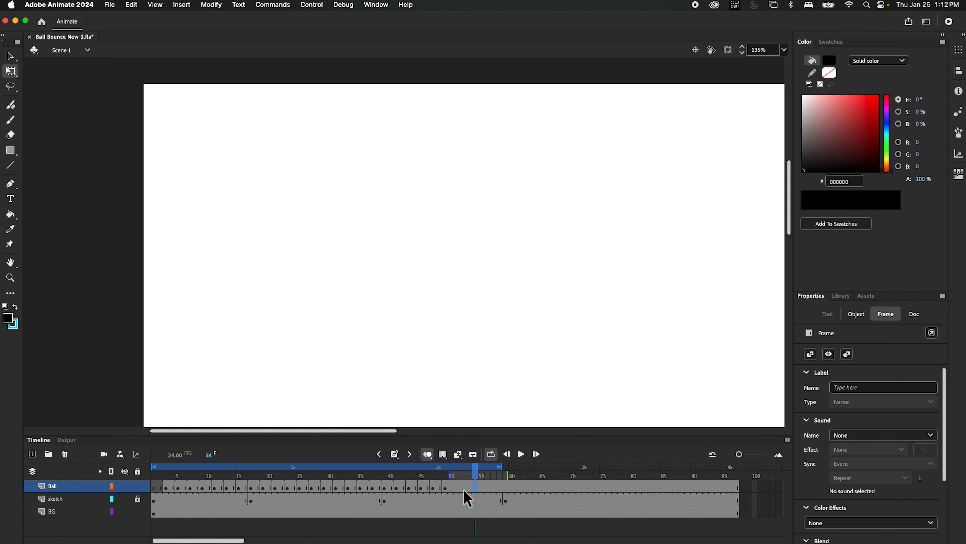
right_click(458, 487)
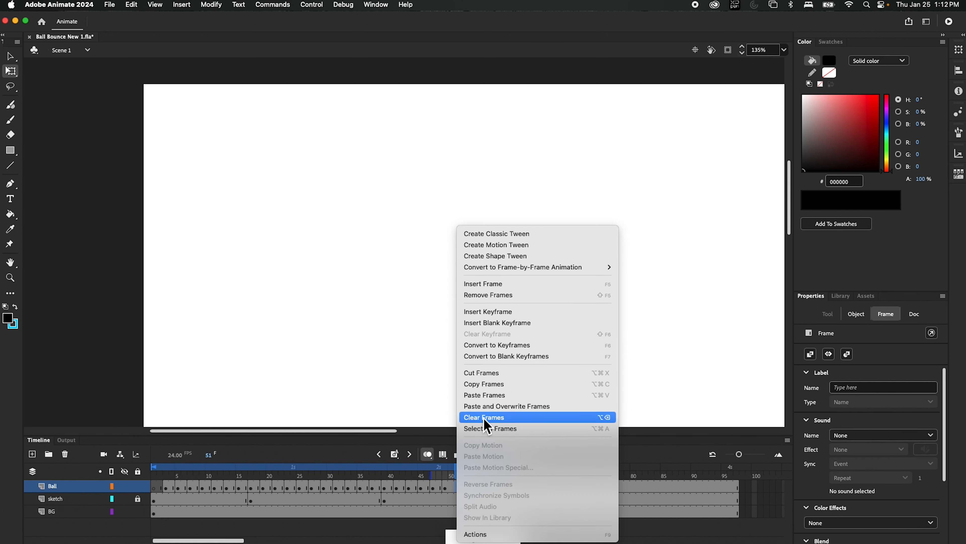
click(495, 397)
Lower the frame 51 ball to slightly below the frame 49 pose, at about X 197.75, Y 614.7
key(space)
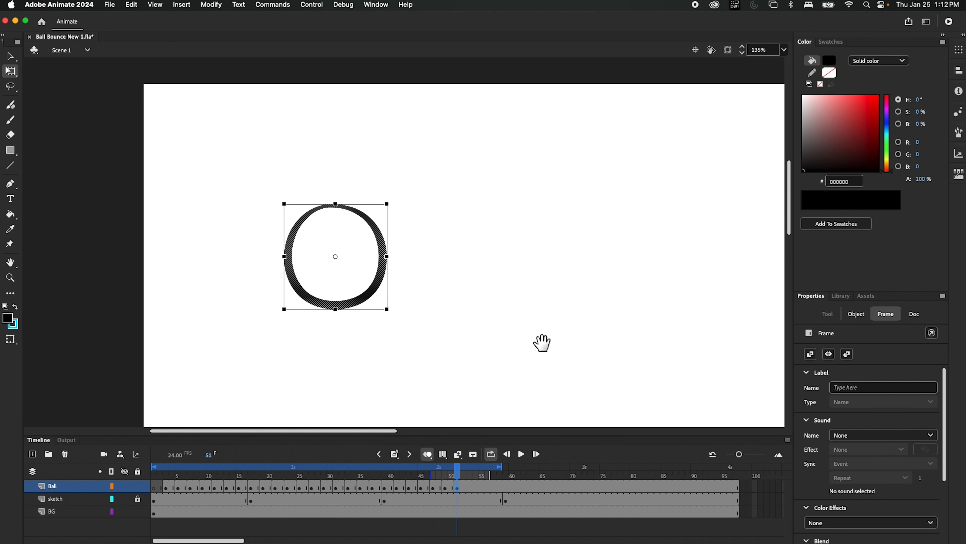
mouse_move(542, 341)
mouse_down()
mouse_move(529, 218)
mouse_move(516, 221)
mouse_up()
drag(385, 170, 385, 388)
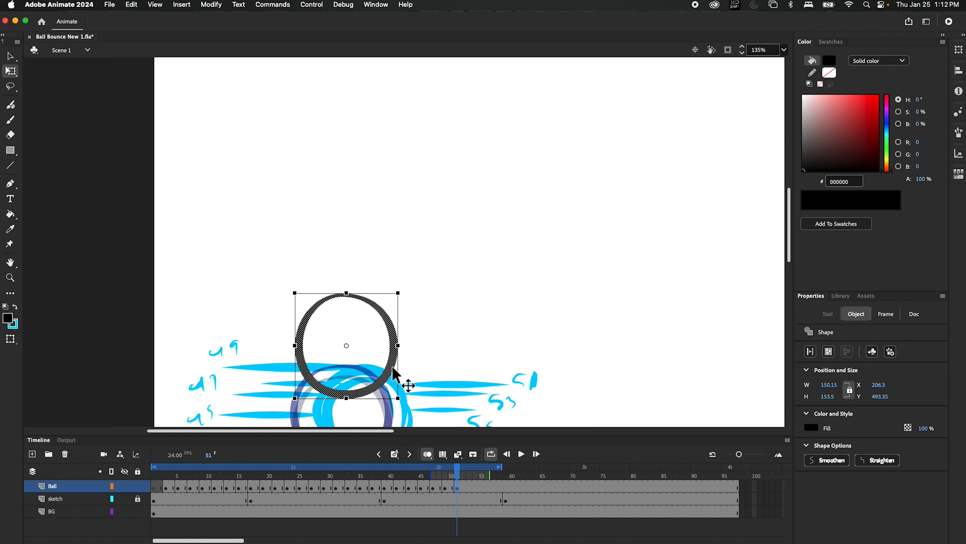
key(super+z)
mouse_move(388, 176)
mouse_down()
mouse_move(392, 409)
mouse_move(388, 401)
mouse_up()
drag(478, 372, 491, 229)
drag(399, 263, 396, 302)
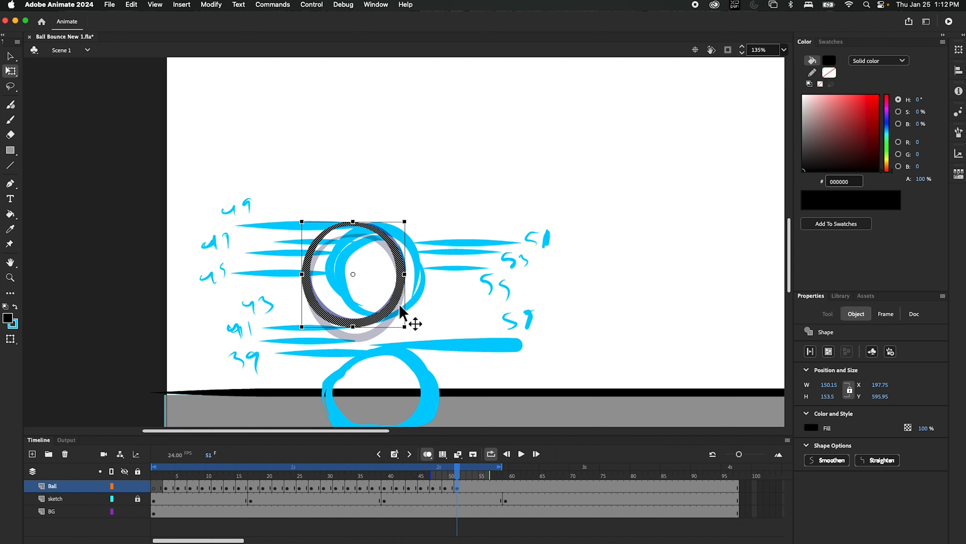
drag(398, 310, 400, 323)
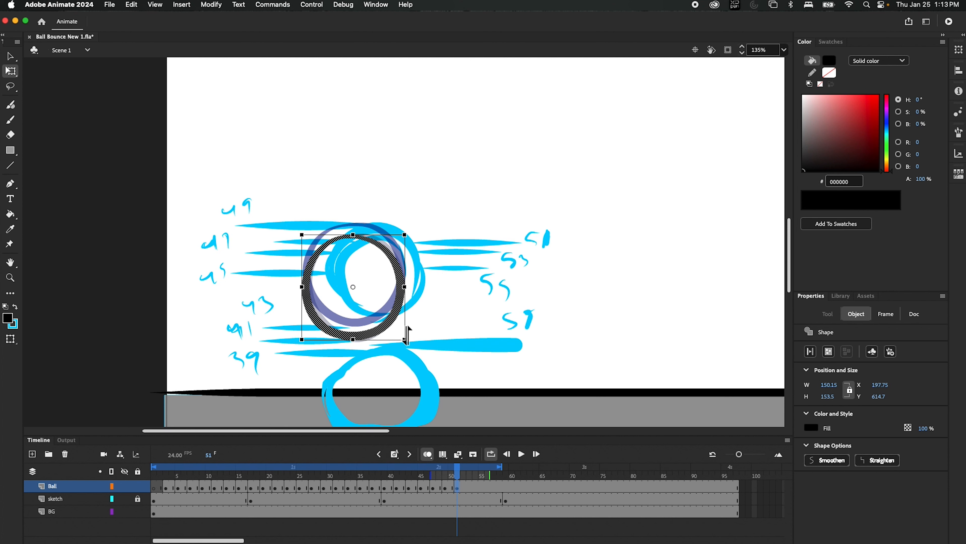
Copy frame 9 of the Ball layer and paste it at frame 53
click(178, 487)
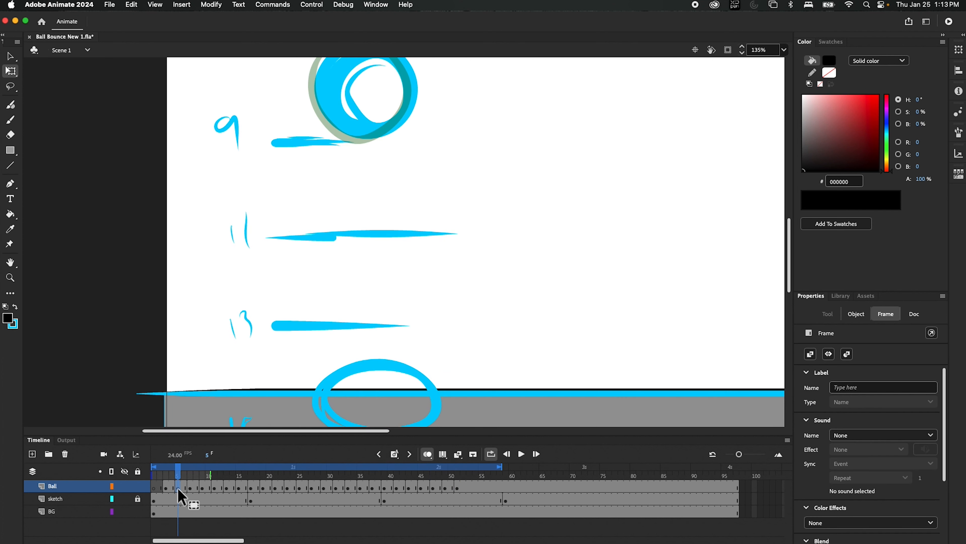
click(189, 488)
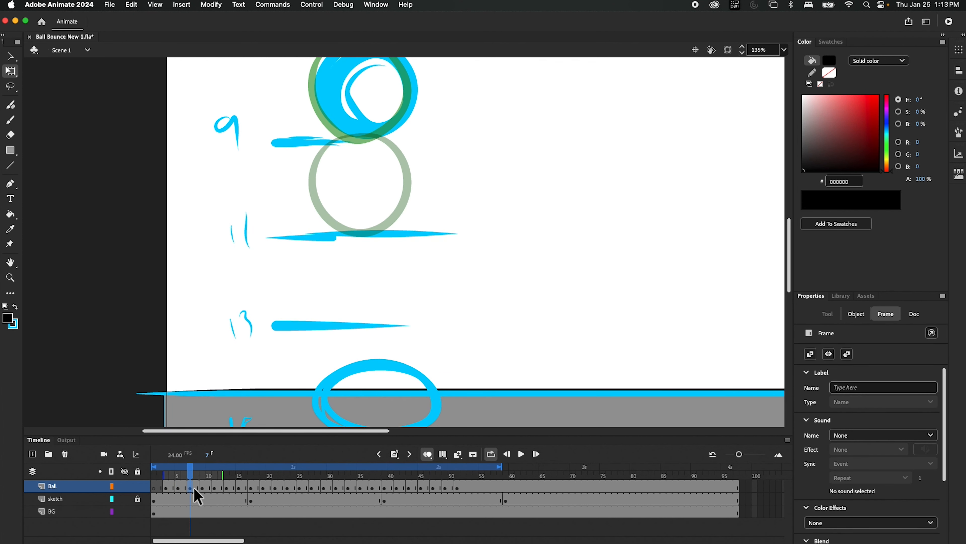
click(197, 488)
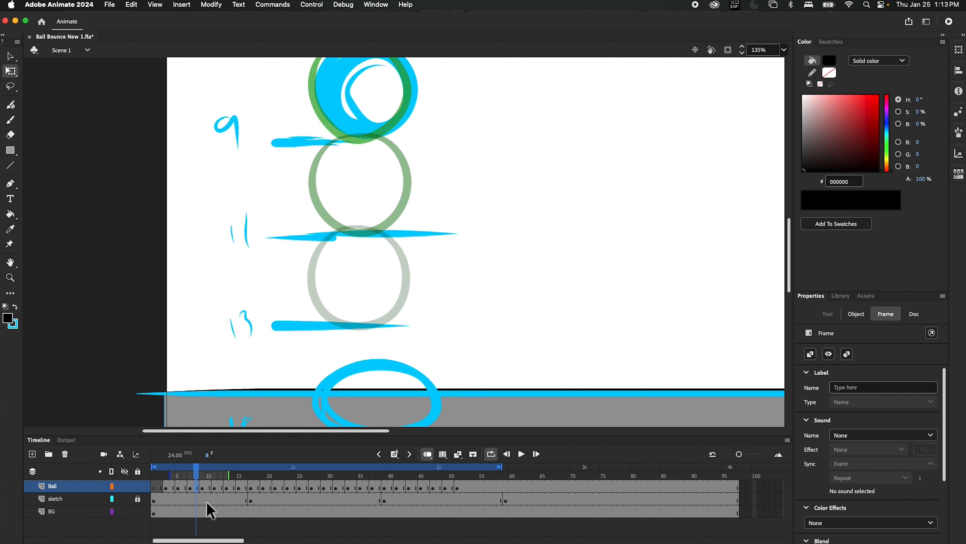
click(203, 487)
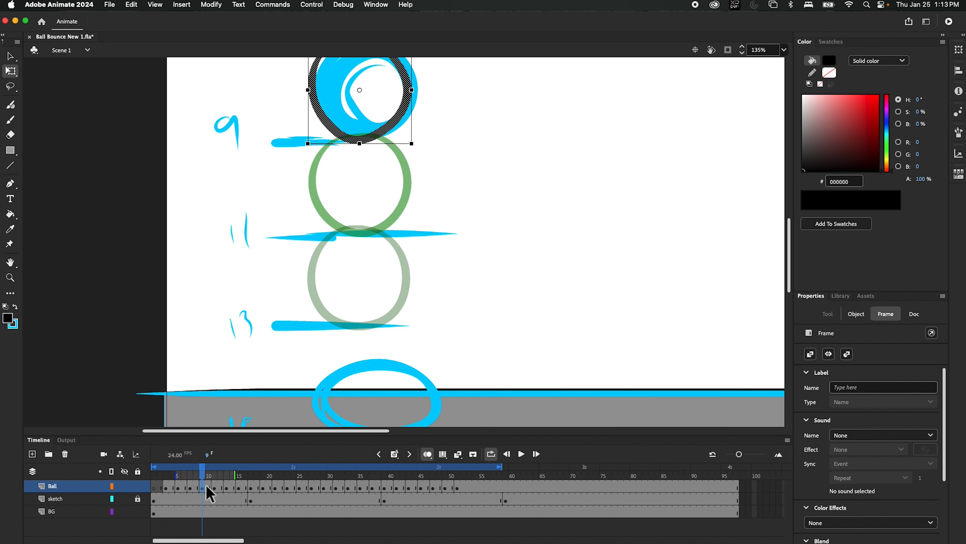
right_click(204, 490)
click(267, 384)
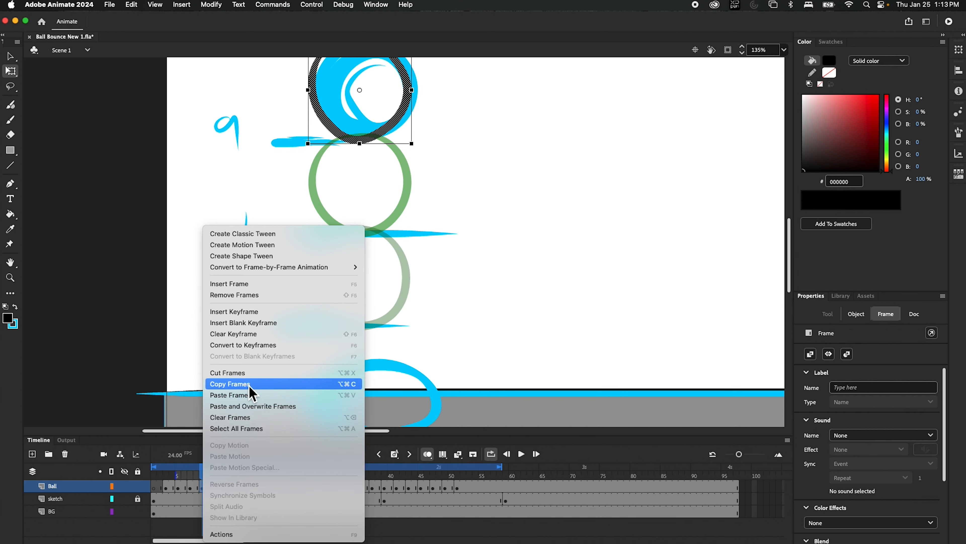
click(469, 488)
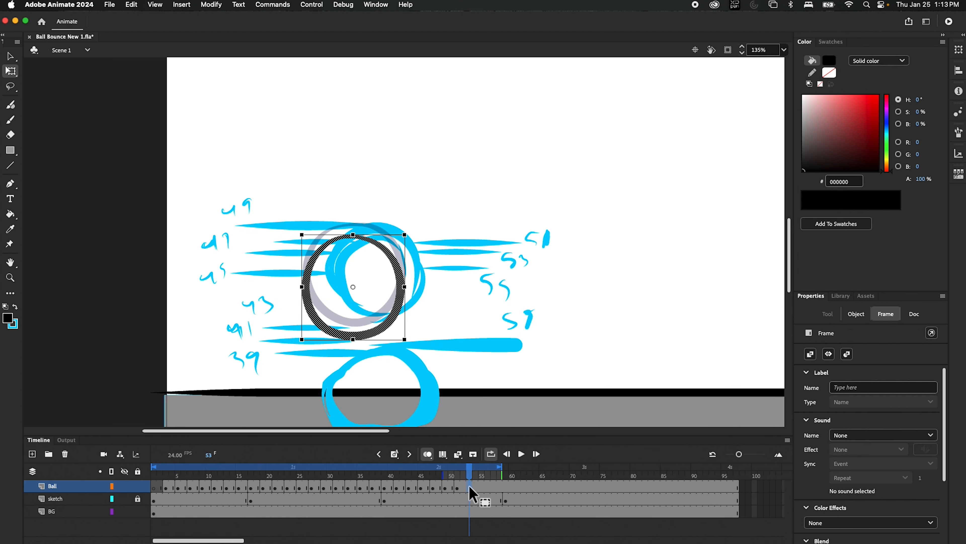
right_click(472, 485)
double_click(472, 487)
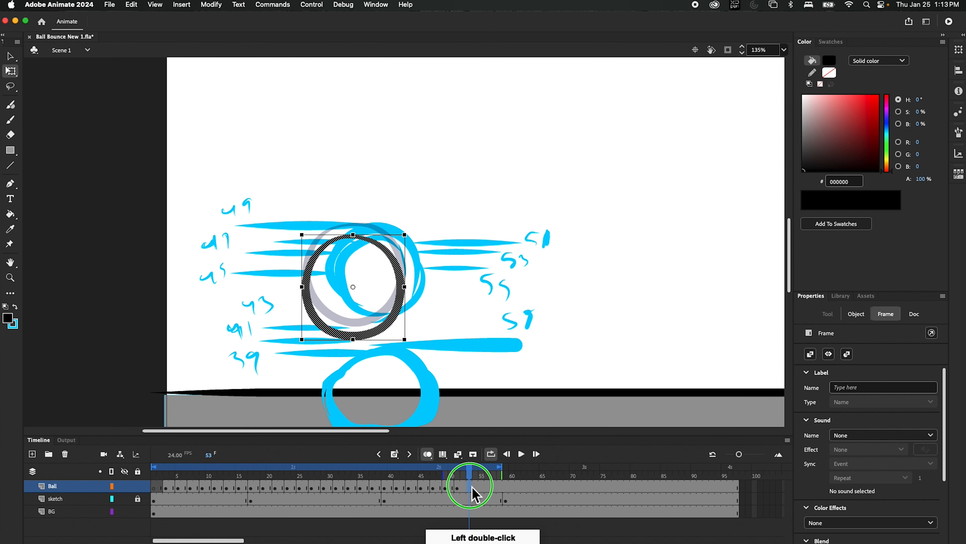
right_click(471, 487)
right_click(472, 488)
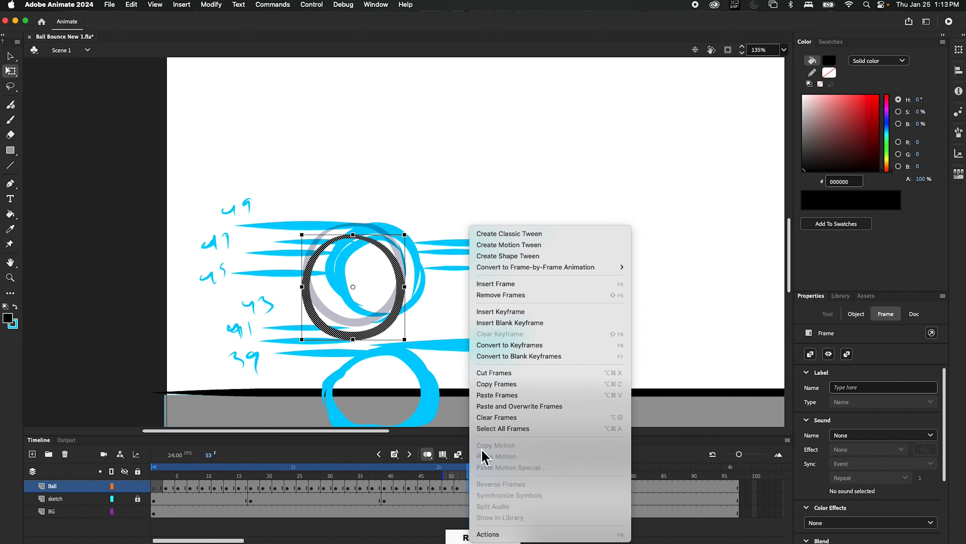
click(506, 395)
Lower the frame 53 ball to about Y 637, and shift the frame 51 ball to about X 193.3, Y 610
mouse_move(406, 115)
mouse_down()
mouse_move(414, 330)
mouse_move(400, 320)
mouse_up()
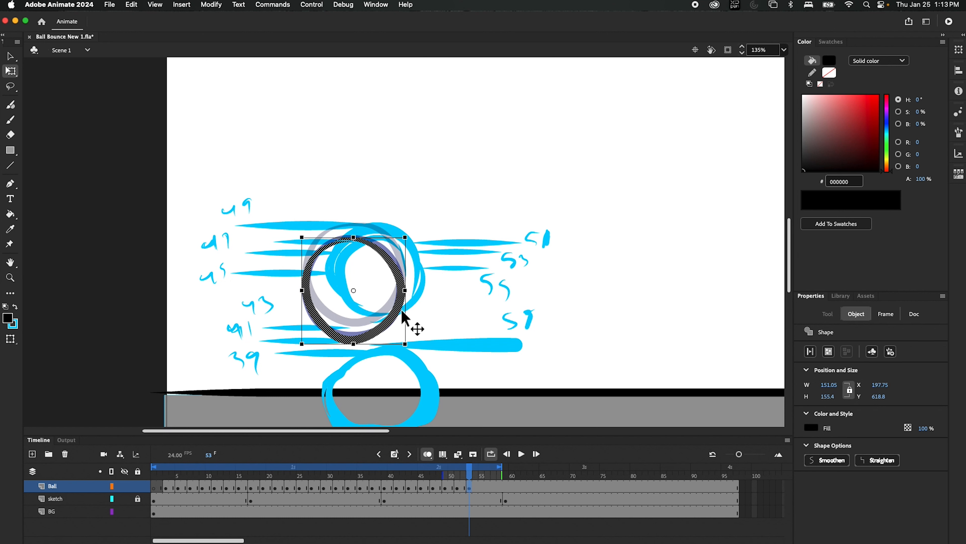
drag(402, 321, 404, 332)
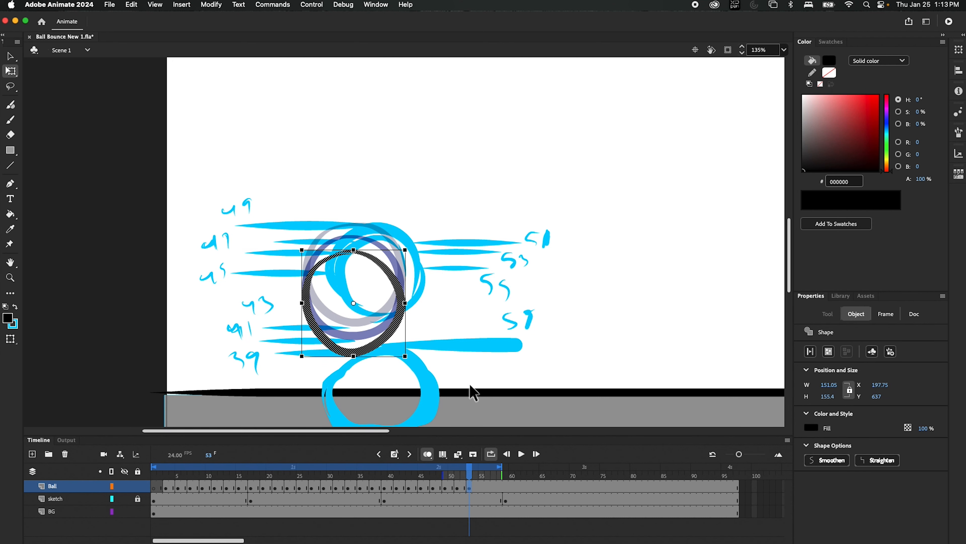
click(457, 487)
drag(398, 260, 398, 267)
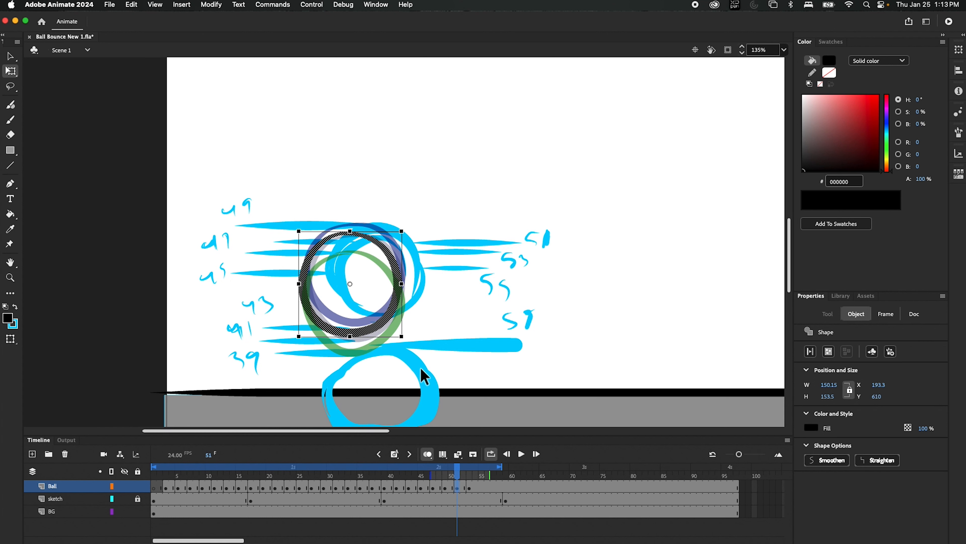
Raise the frame 53 ball closer to the frame 51 pose and nudge it left to about X 195.5, Y 629.75
click(469, 488)
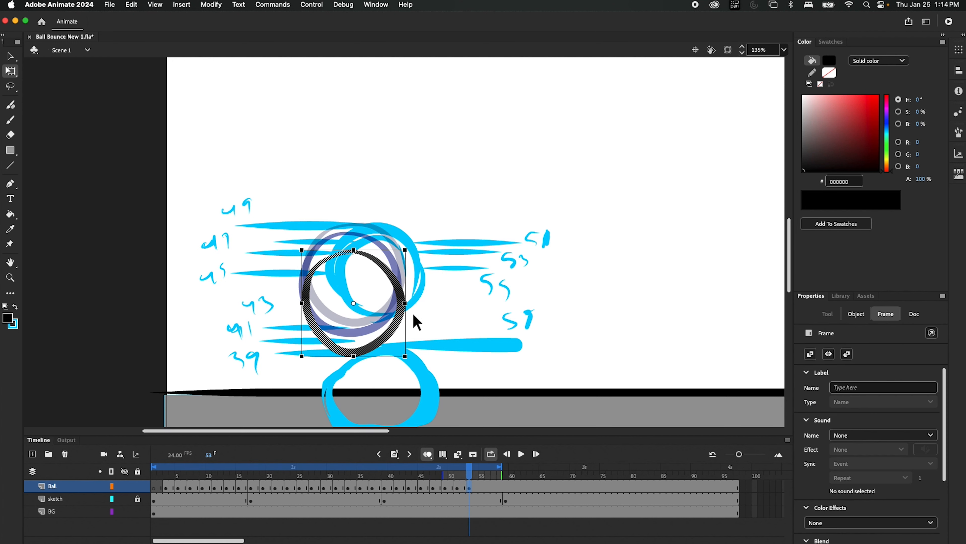
drag(413, 316, 401, 298)
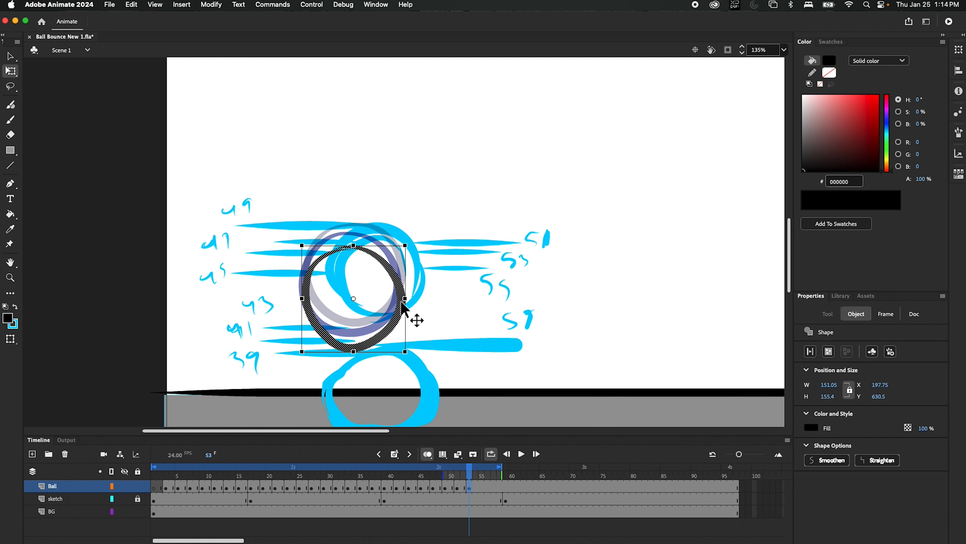
key(Up)
key(Left)
key(Left)
key(Left)
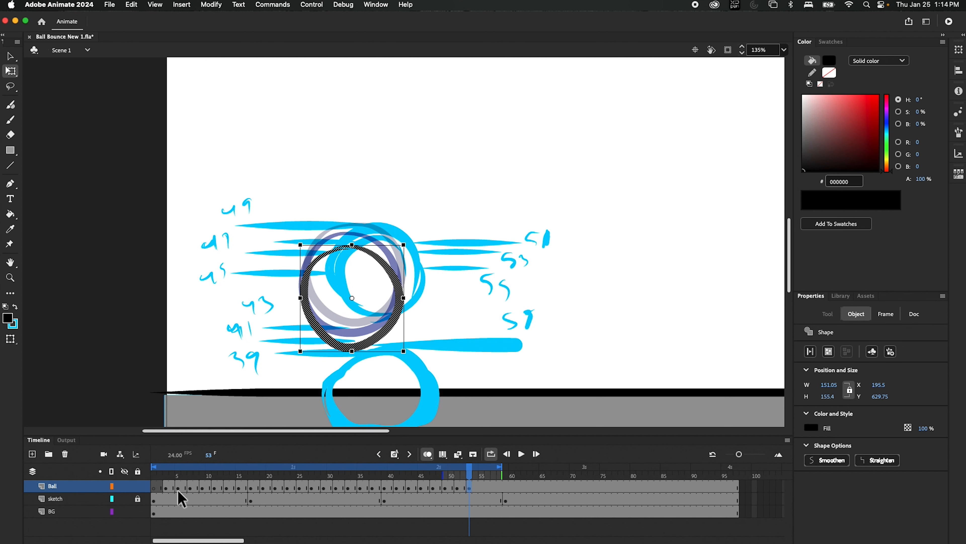
Copy frame 3 of the Ball layer and paste it at frame 55
click(202, 487)
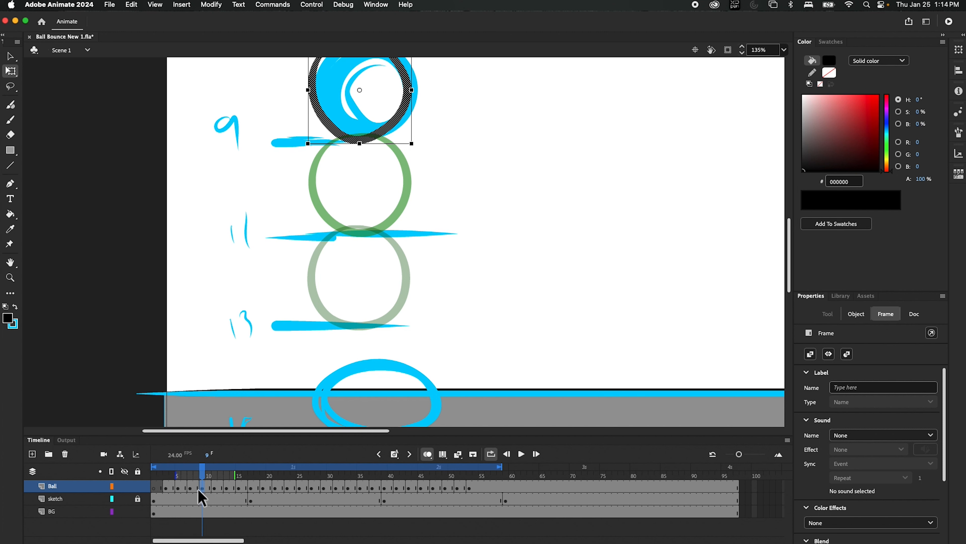
click(190, 488)
click(167, 488)
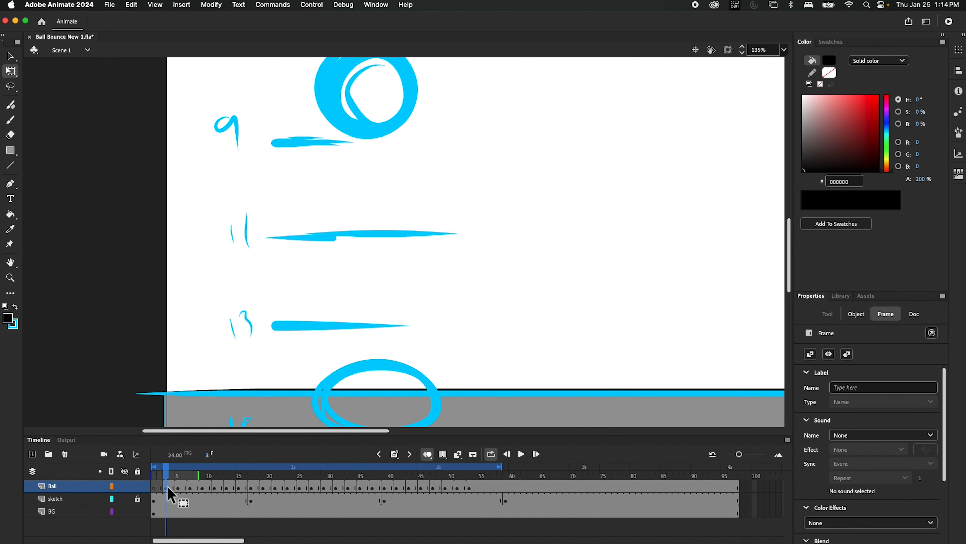
right_click(168, 487)
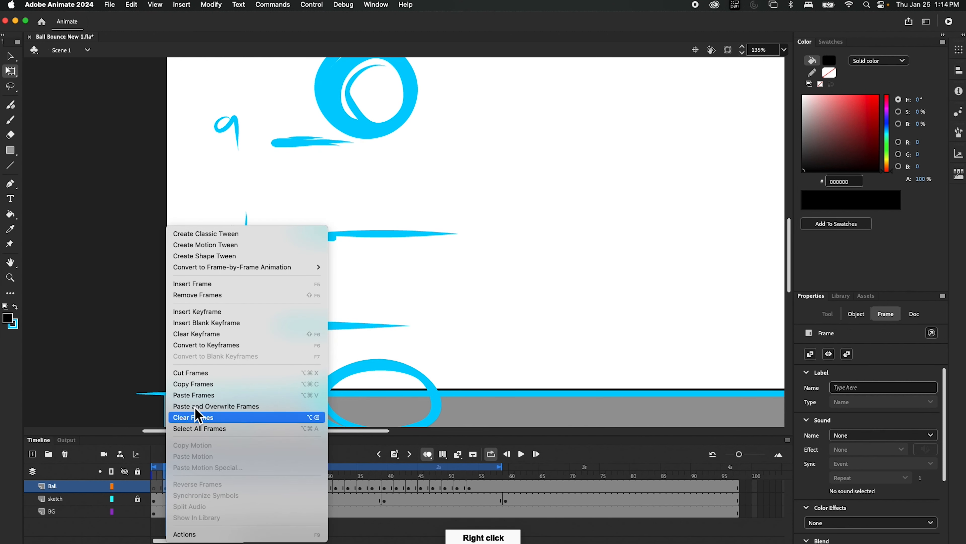
click(220, 385)
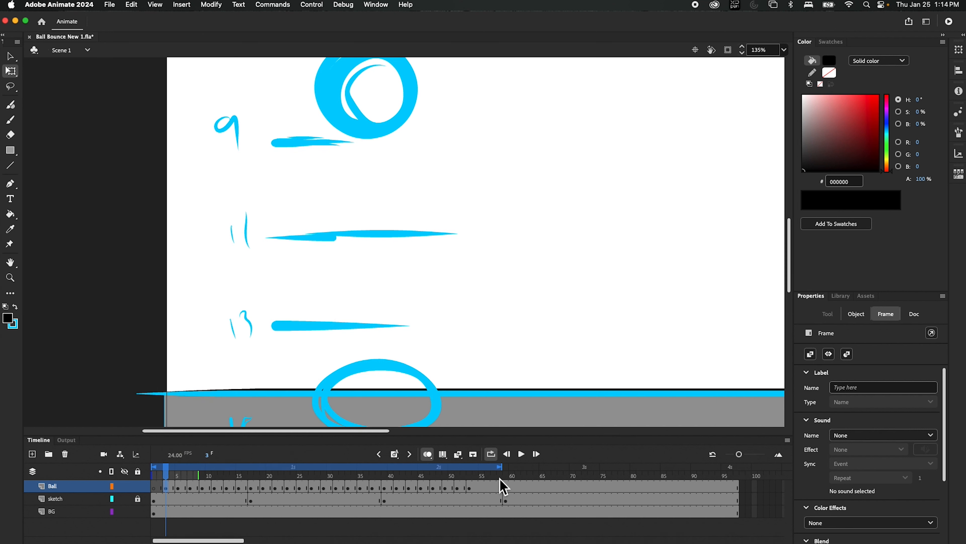
click(483, 487)
right_click(485, 492)
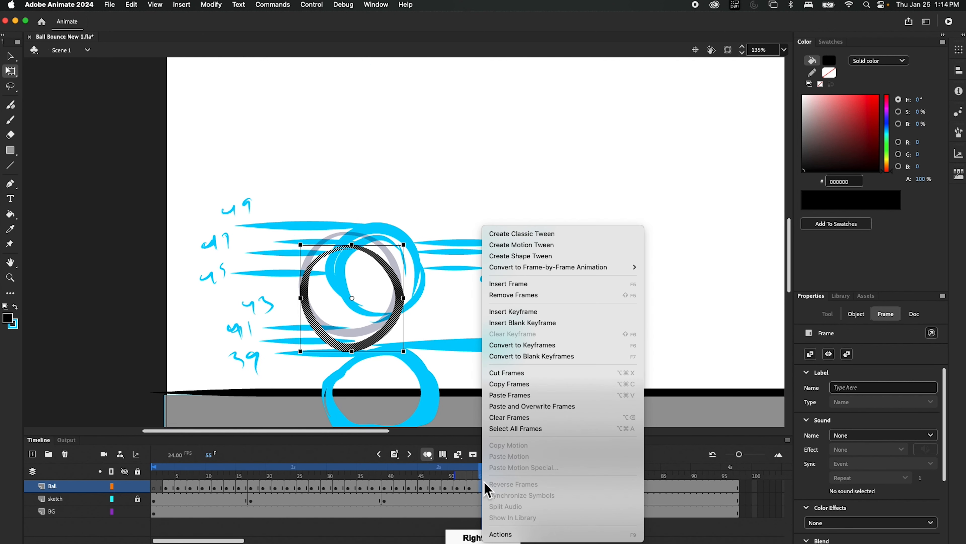
click(514, 392)
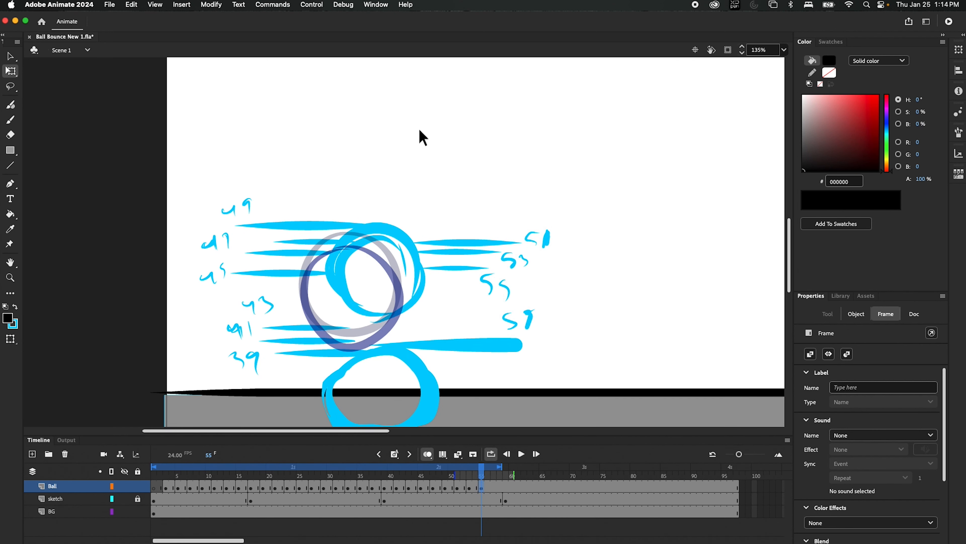
Lower the frame 55 ball from above the stage to just below the frame 53 pose, at about X 199.5, Y 640.3
key(v)
key(space)
drag(406, 112, 408, 324)
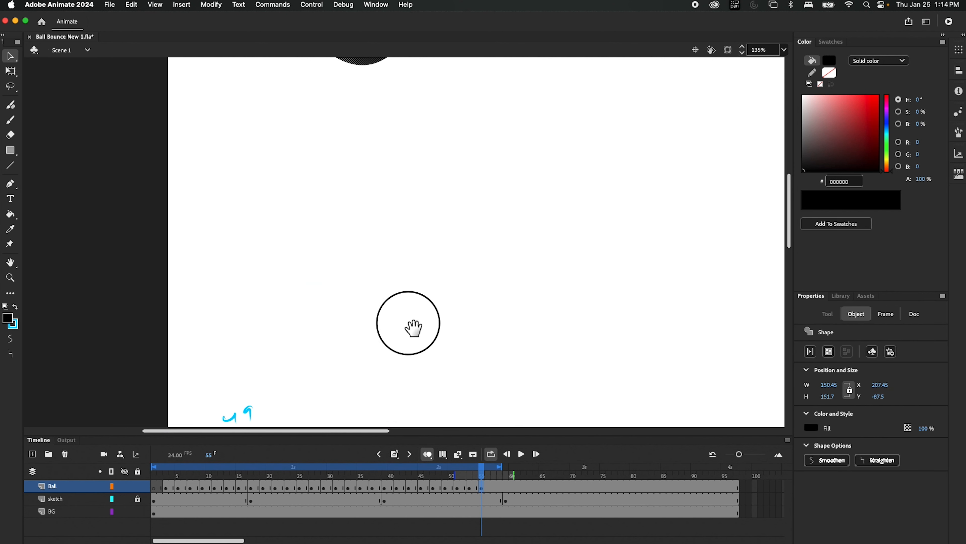
drag(436, 162, 432, 294)
drag(382, 187, 384, 362)
key(space)
drag(473, 359, 486, 135)
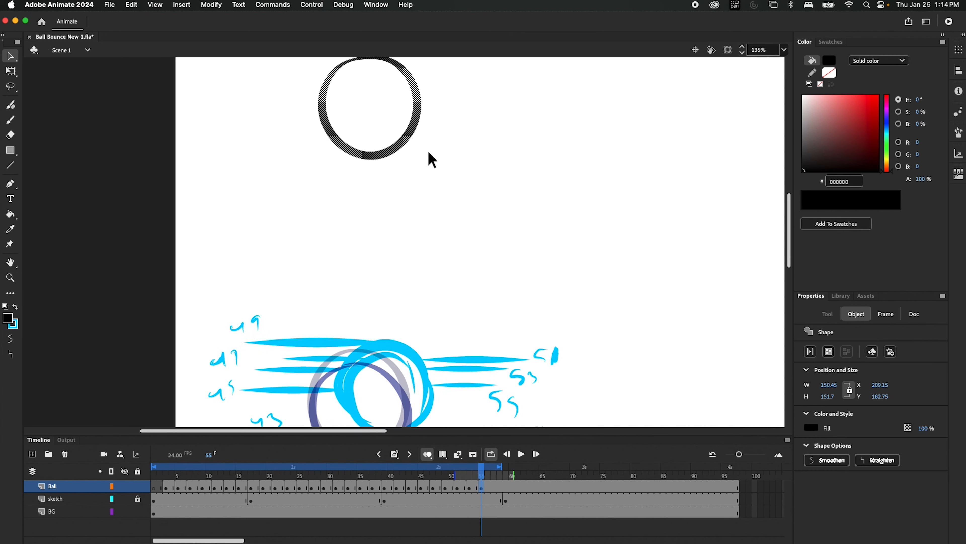
drag(391, 149, 405, 381)
key(space)
drag(471, 336, 475, 141)
mouse_move(428, 177)
mouse_down()
mouse_move(416, 190)
mouse_move(405, 280)
mouse_move(401, 268)
mouse_up()
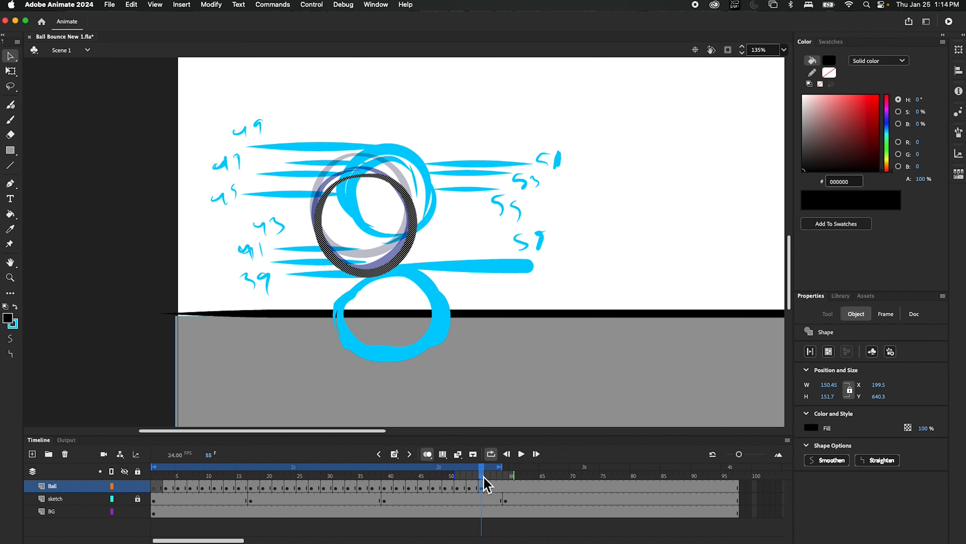
Nudge the frame 55 ball slightly left and farther down, to about X 195, Y 662.8
mouse_move(487, 486)
mouse_down()
mouse_move(353, 482)
mouse_move(489, 494)
mouse_up()
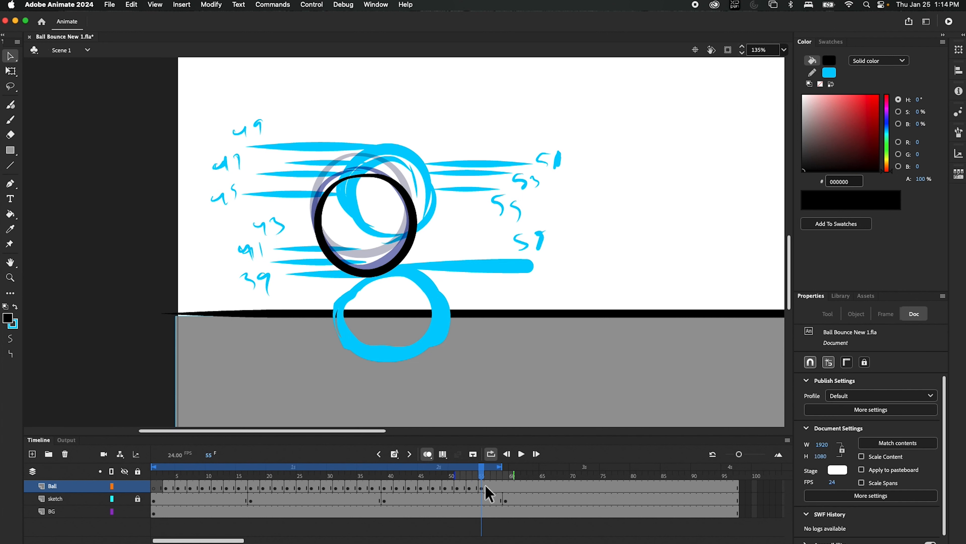
click(412, 244)
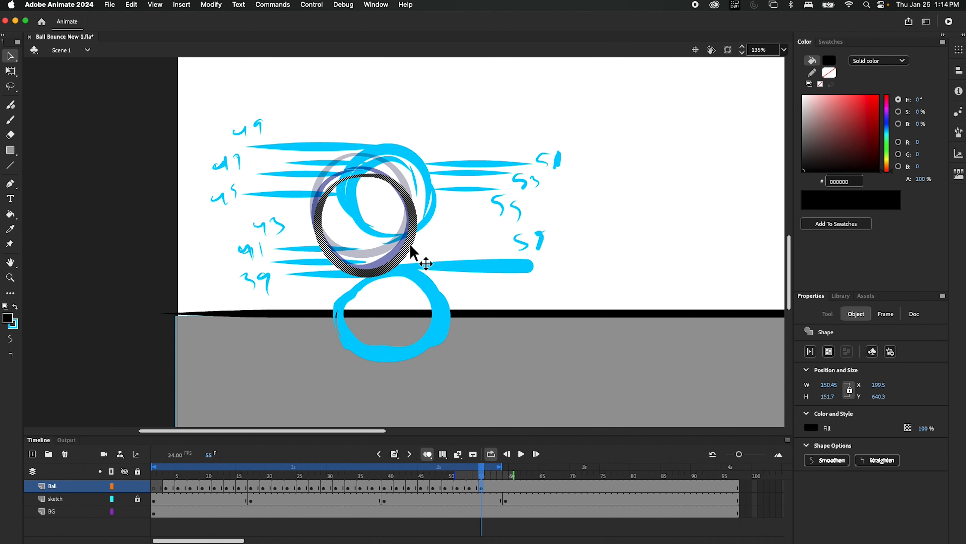
key(Left)
key(Left)
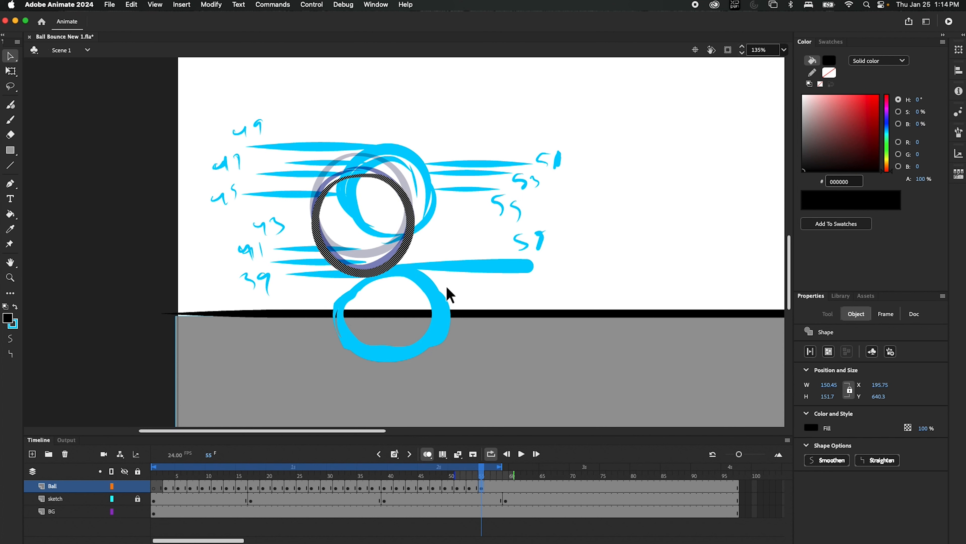
key(Down)
key(Down)
key(Down)
key(Down)
key(Down)
key(Down)
key(Down)
key(Down)
key(Down)
key(Down)
key(Down)
key(Down)
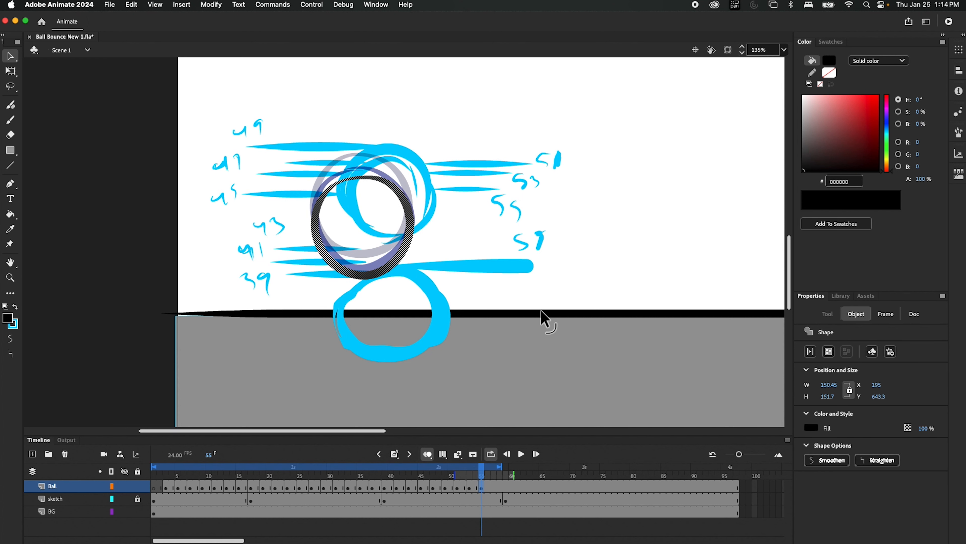
key(Down)
key(Down)
key(Down)
key(Down)
key(Down)
key(Down)
key(Down)
key(Down)
key(Down)
key(Down)
key(Down)
key(Down)
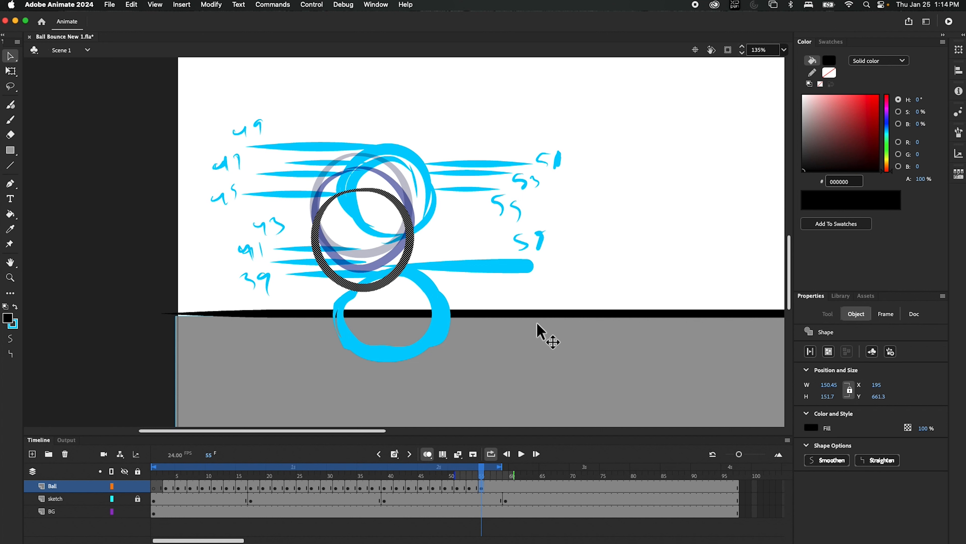
key(Down)
key(Down)
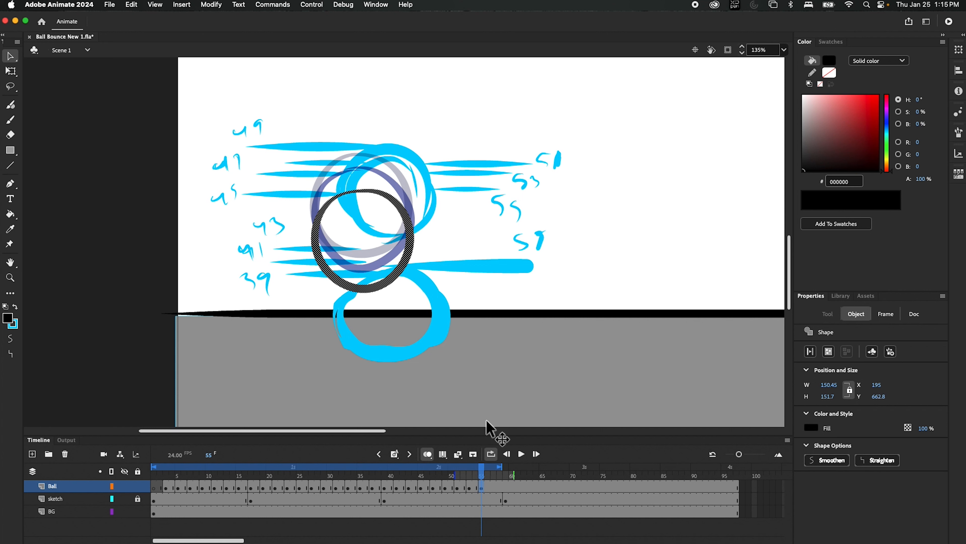
Copy frame 49 of the Ball layer and paste it at frame 57
mouse_move(484, 470)
mouse_down()
mouse_move(514, 475)
mouse_move(501, 482)
mouse_up()
mouse_move(522, 483)
mouse_down()
mouse_move(424, 487)
mouse_move(484, 488)
mouse_move(439, 494)
mouse_move(447, 495)
mouse_up()
click(444, 487)
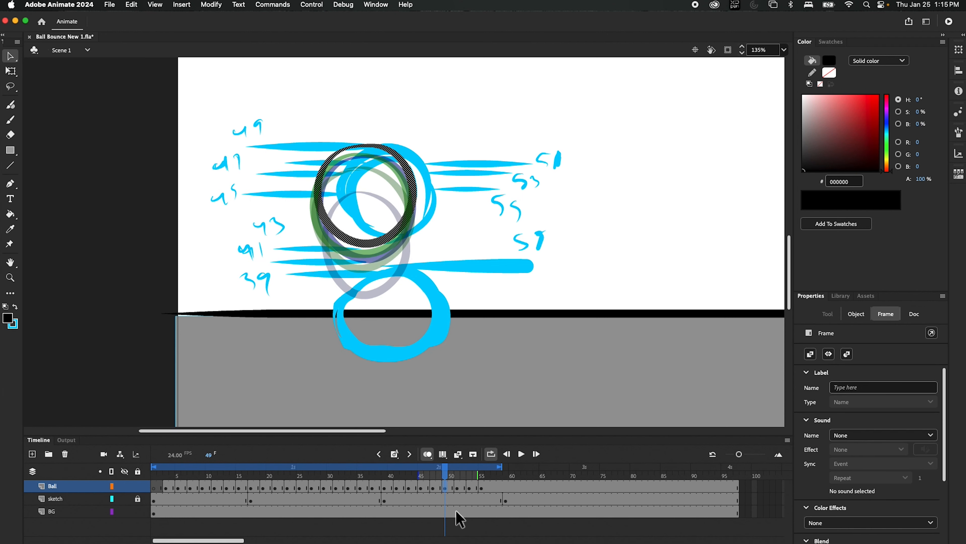
right_click(444, 486)
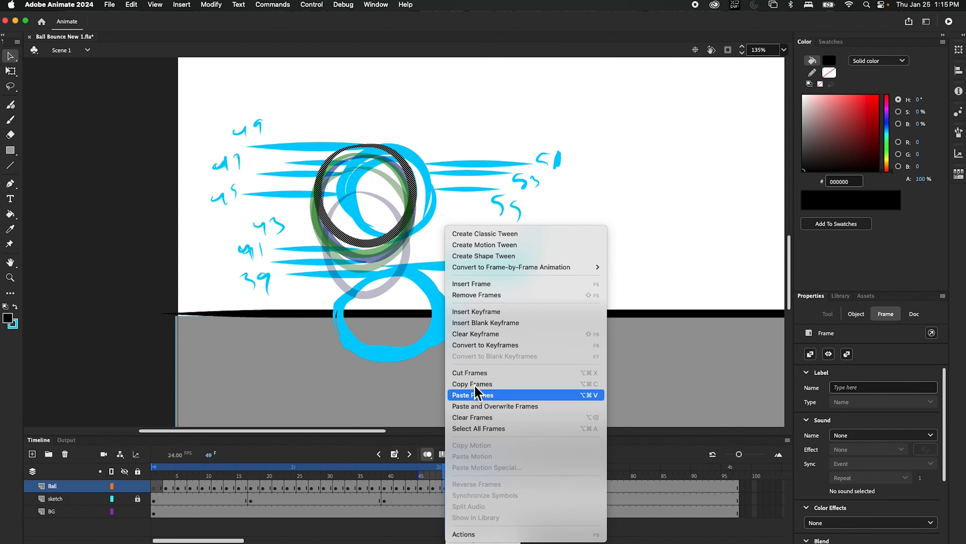
click(494, 385)
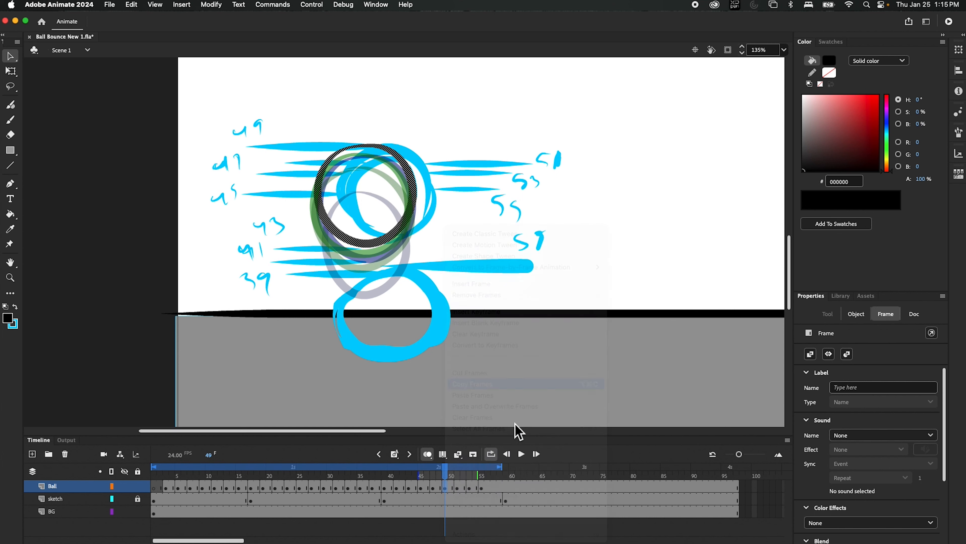
click(494, 486)
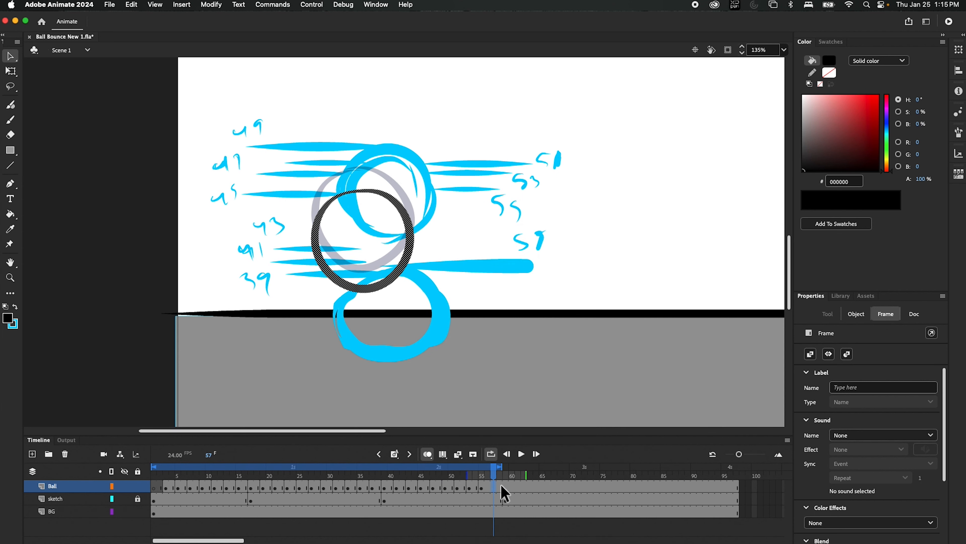
double_click(493, 485)
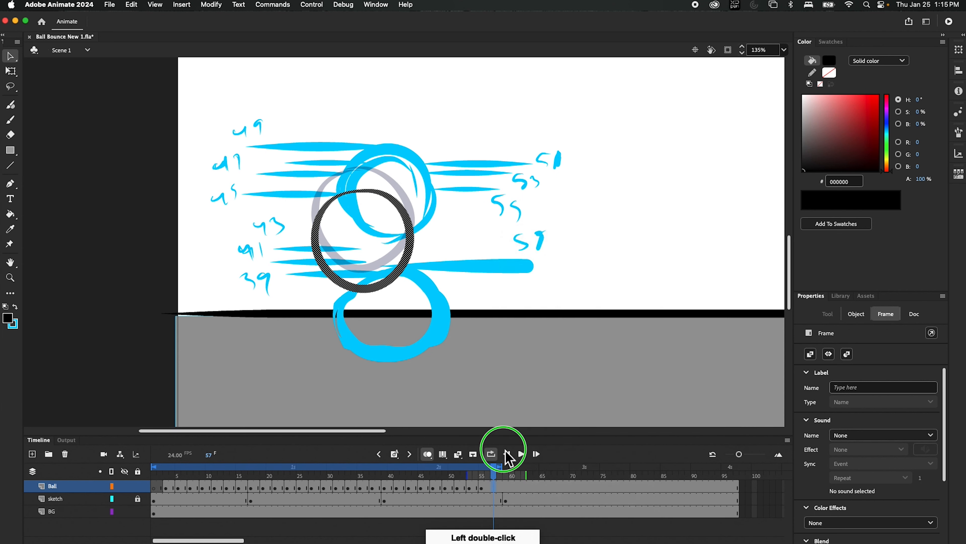
right_click(495, 486)
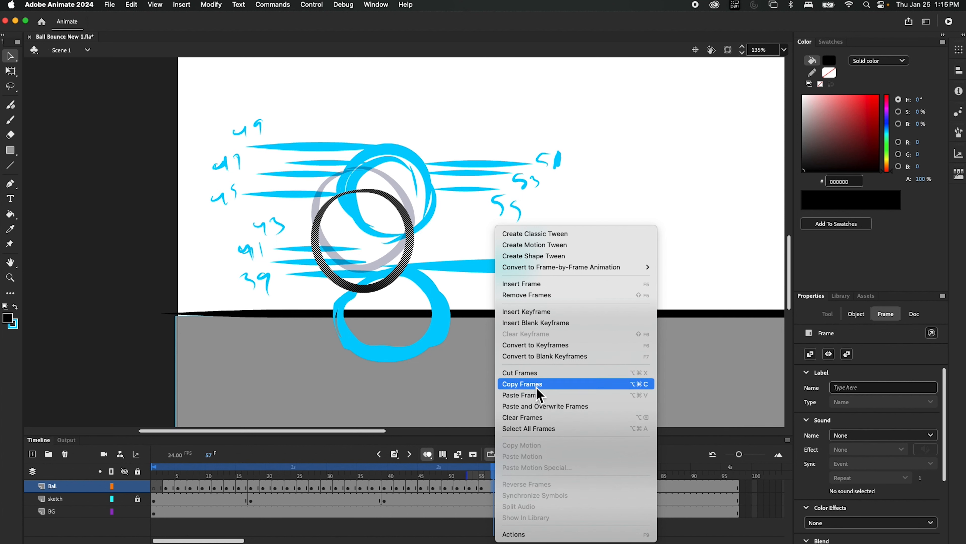
click(535, 398)
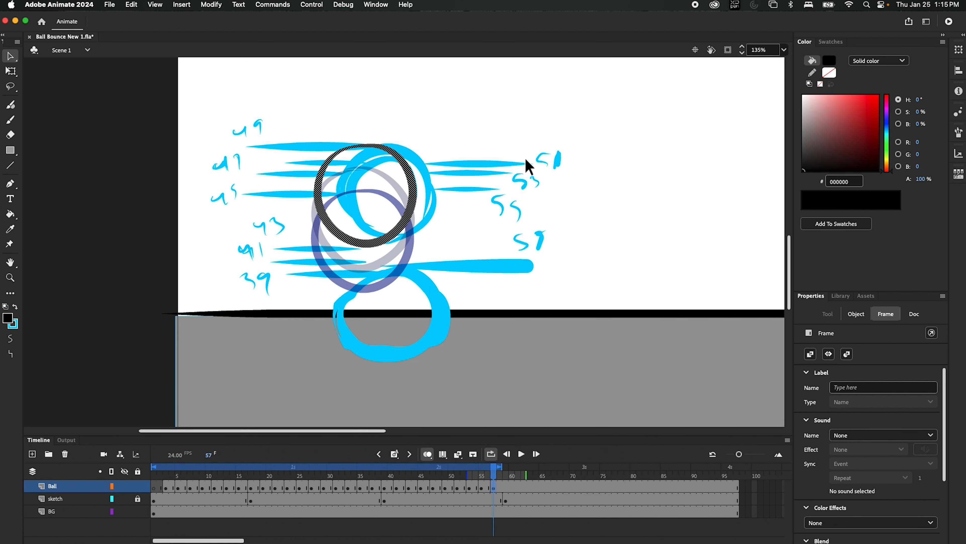
Lower the frame 57 ball onto the ground contact sketch, at about X 199, Y 763, and compare it with frame 51
drag(417, 201, 424, 313)
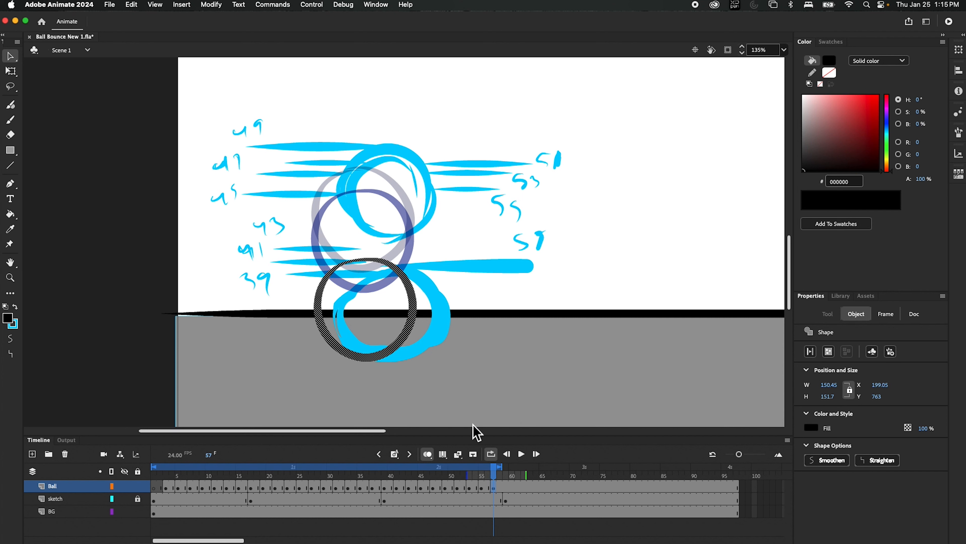
mouse_move(497, 486)
mouse_down()
mouse_move(244, 496)
mouse_move(378, 514)
mouse_move(491, 504)
mouse_move(376, 508)
mouse_move(576, 518)
mouse_move(491, 510)
mouse_up()
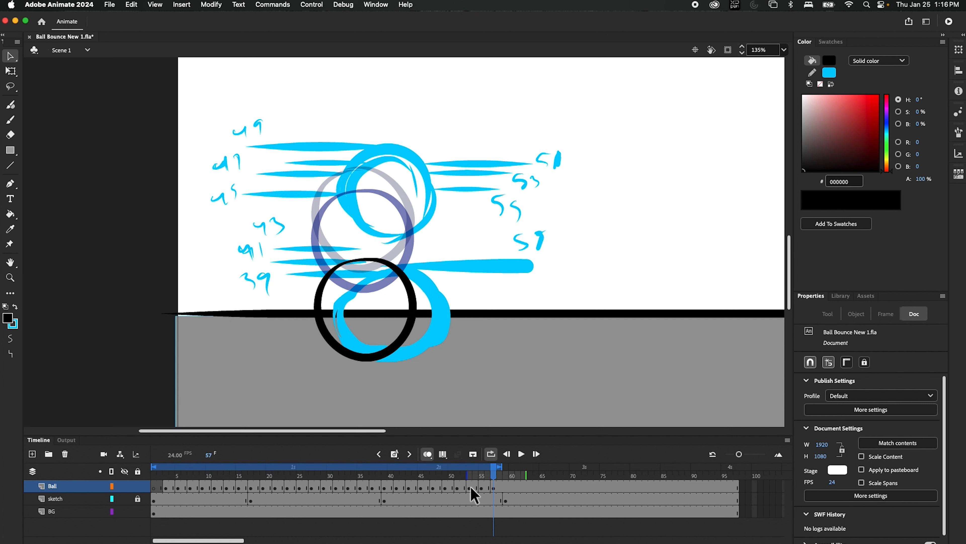
click(493, 489)
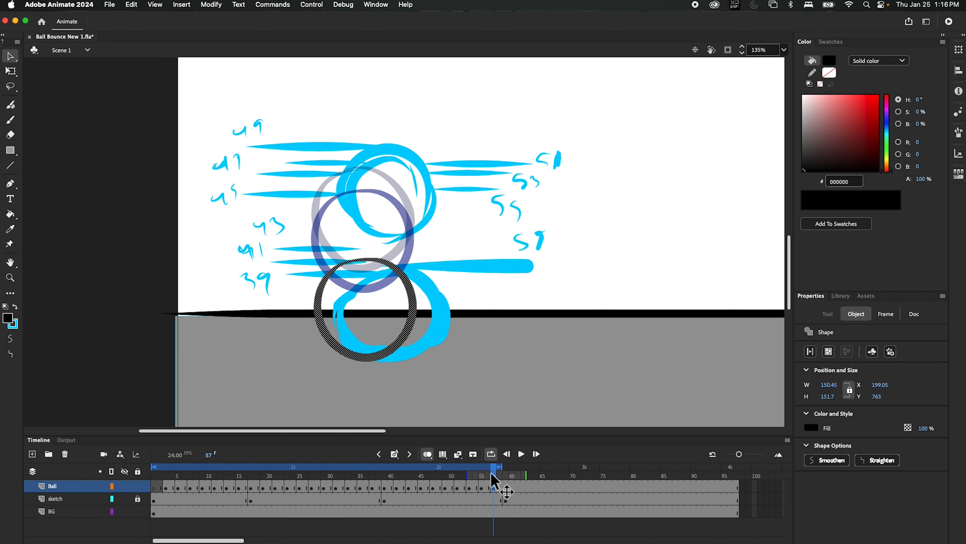
click(458, 489)
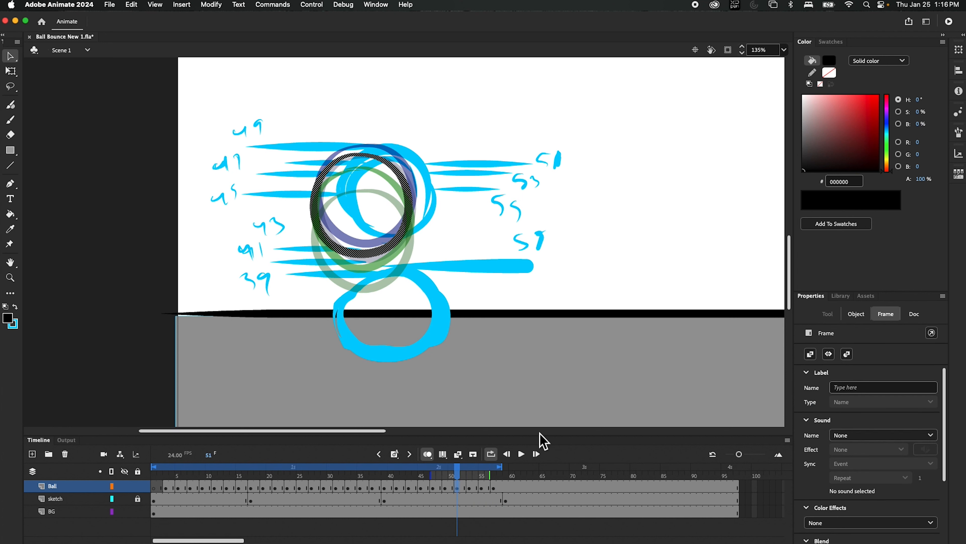
Copy frame 57 of the Ball layer and paste it at frame 59
click(494, 489)
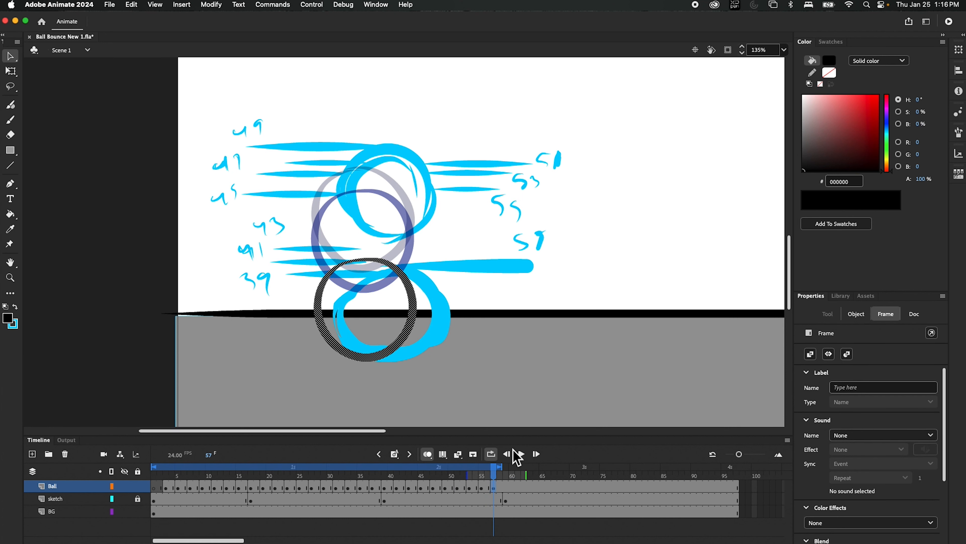
right_click(495, 489)
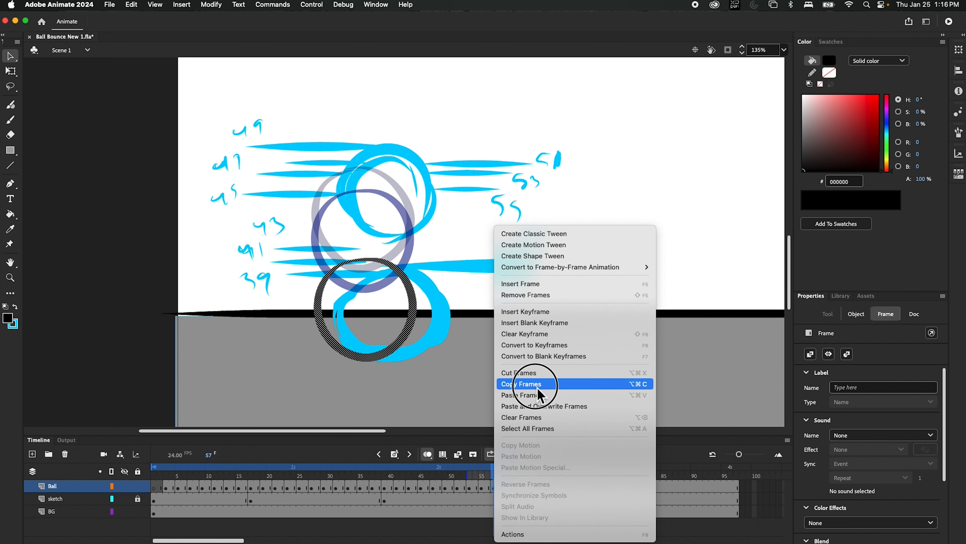
click(536, 384)
drag(493, 473, 505, 474)
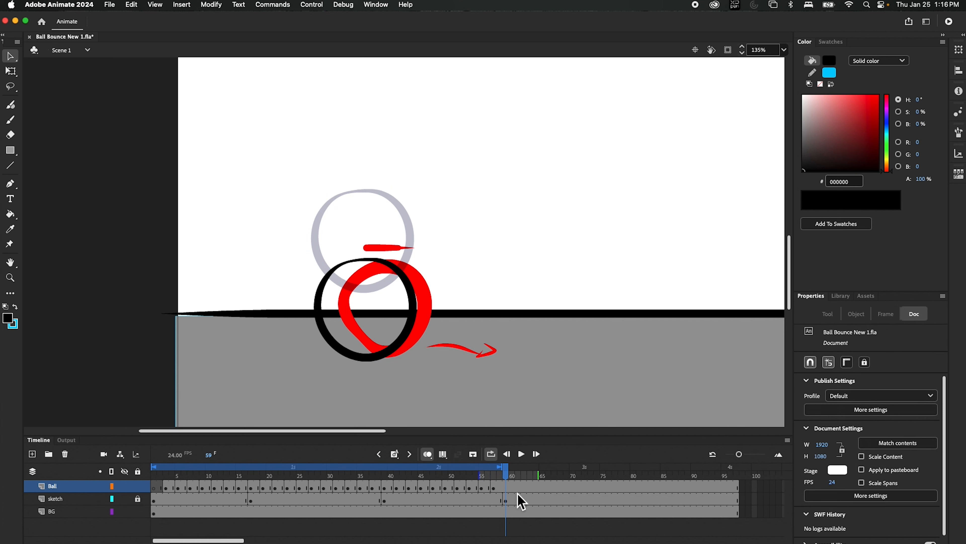
double_click(506, 487)
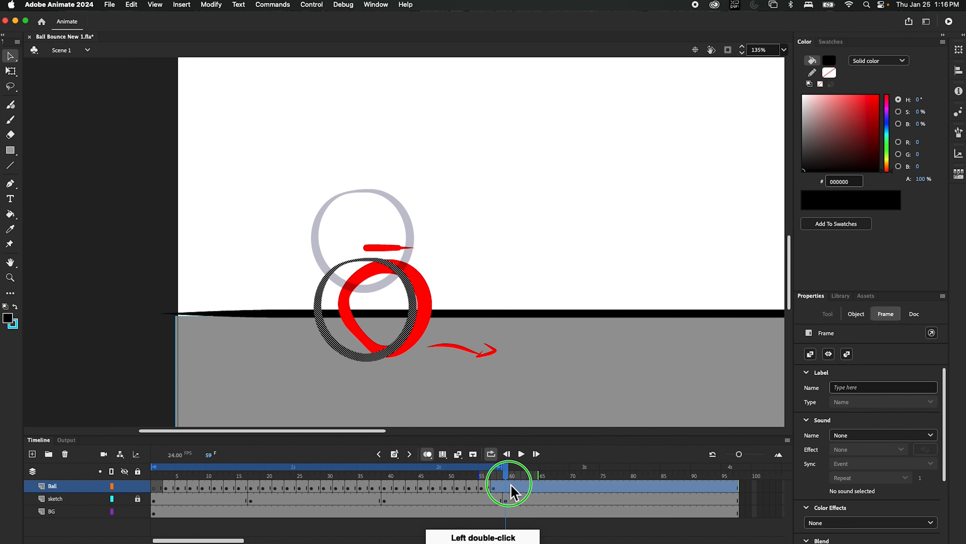
click(506, 486)
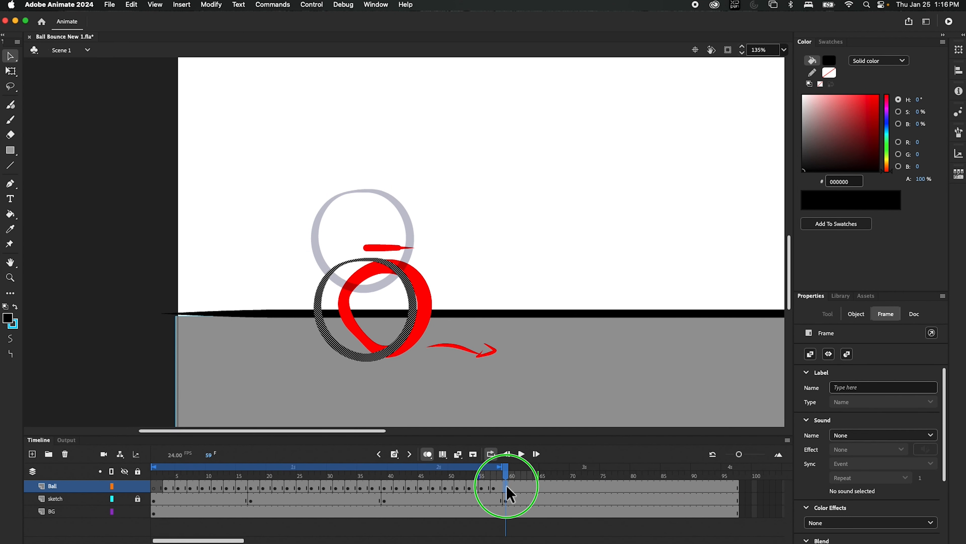
click(507, 485)
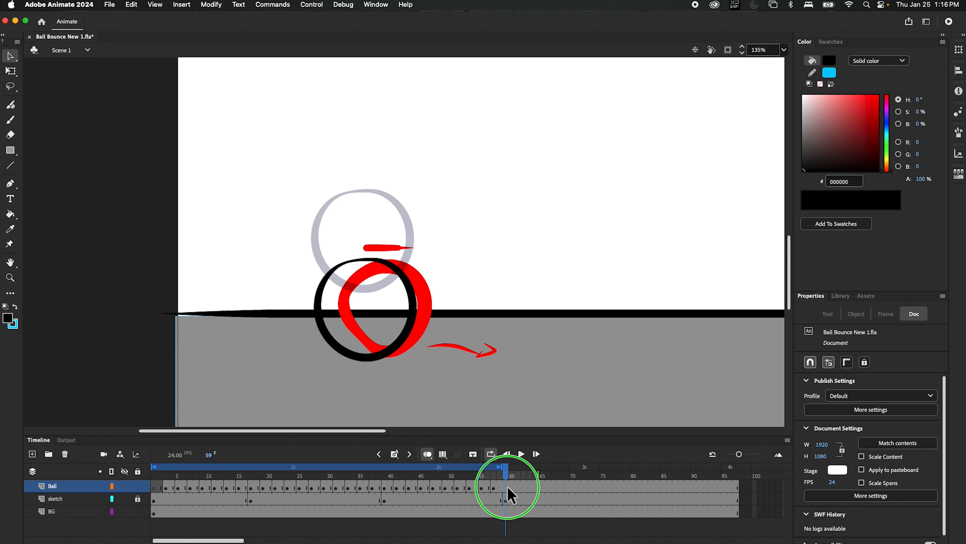
right_click(506, 487)
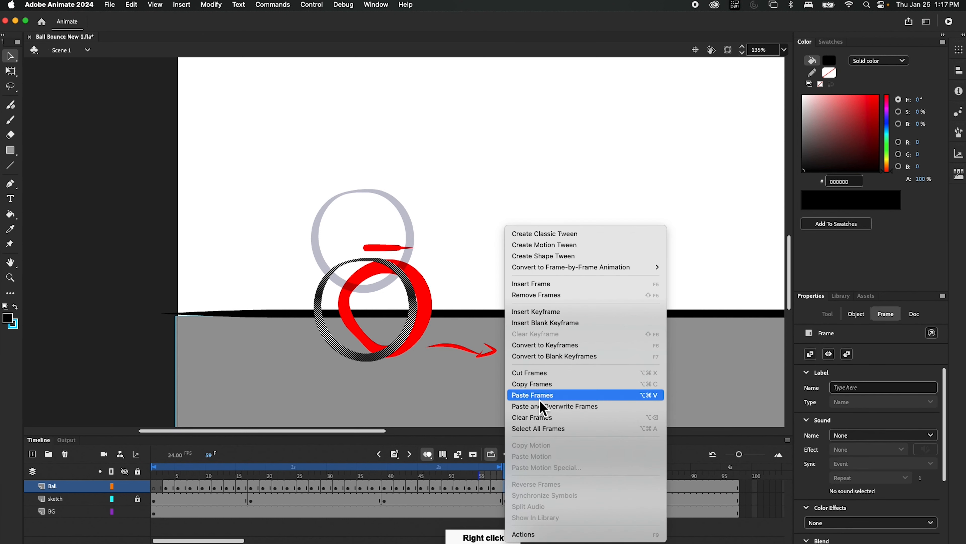
click(539, 398)
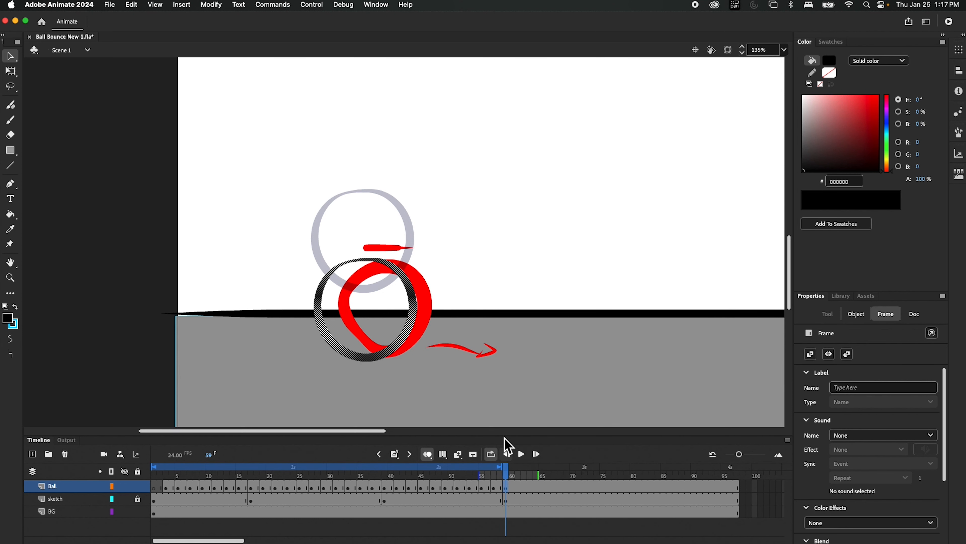
Squash the frame 59 ball from its top and widen its sides with Free Transform, to about W 162.4, H 141.35
click(496, 488)
click(508, 487)
click(10, 71)
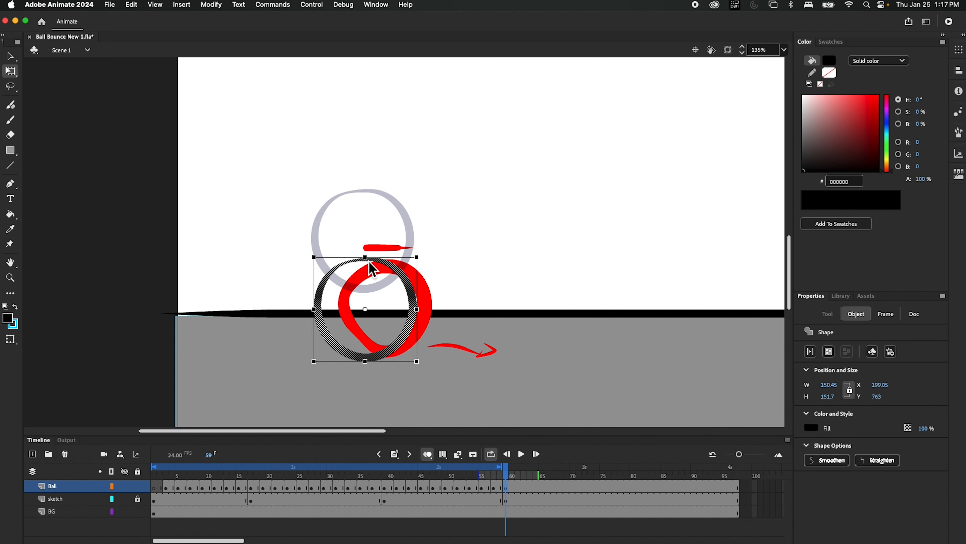
click(459, 328)
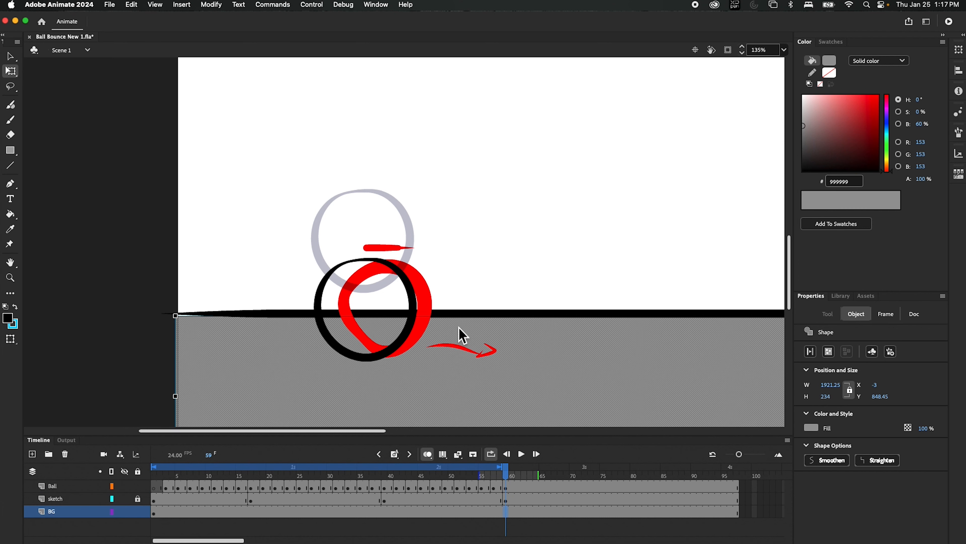
click(380, 266)
drag(365, 261, 368, 360)
key(super+z)
drag(368, 261, 373, 263)
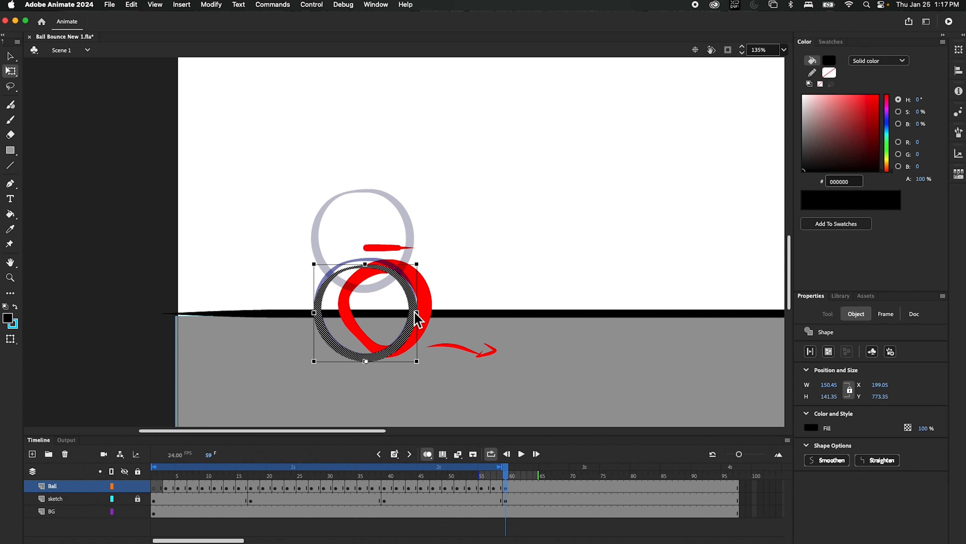
drag(421, 315, 424, 317)
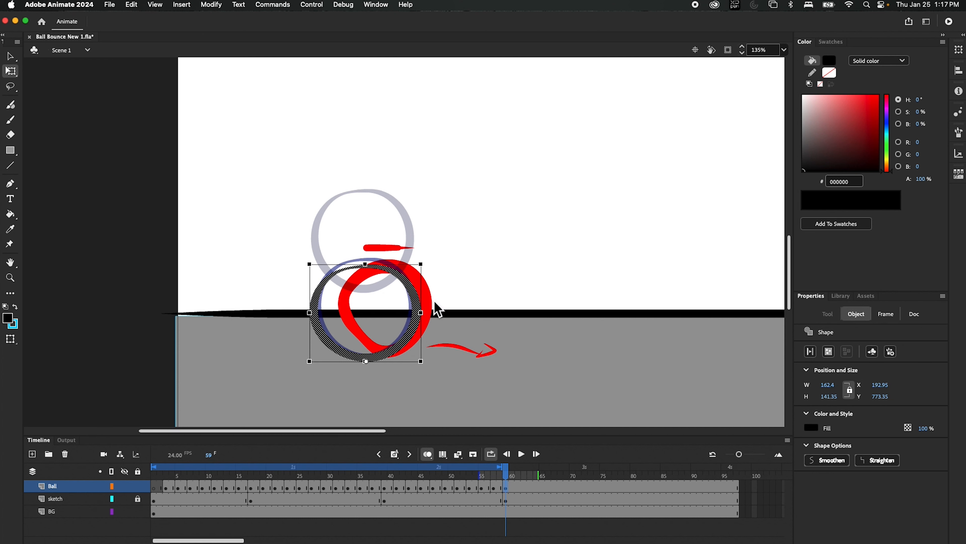
Copy frame 57 of the Ball layer and paste it at frame 61
mouse_move(503, 473)
mouse_down()
mouse_move(490, 472)
mouse_move(519, 476)
mouse_move(496, 483)
mouse_move(499, 494)
mouse_up()
right_click(496, 487)
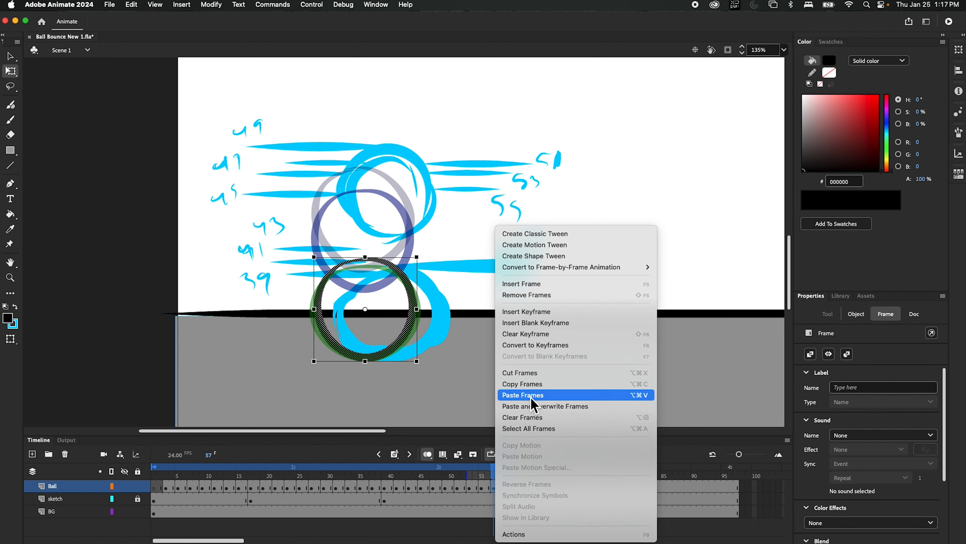
click(534, 384)
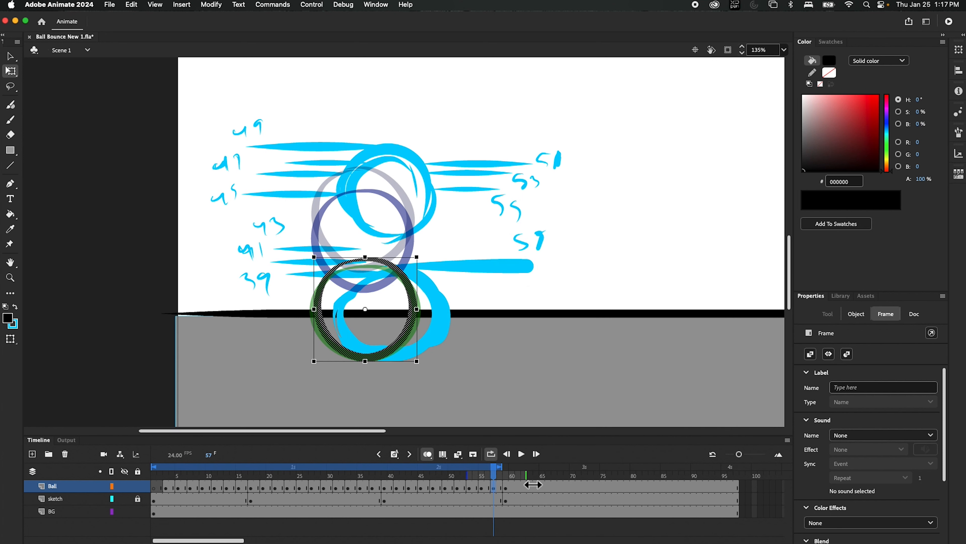
click(518, 488)
right_click(519, 489)
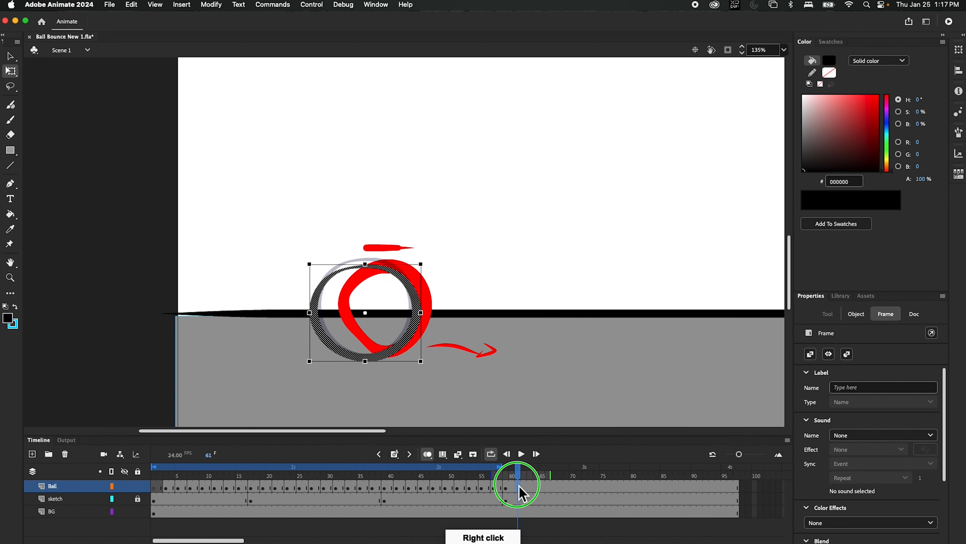
click(551, 396)
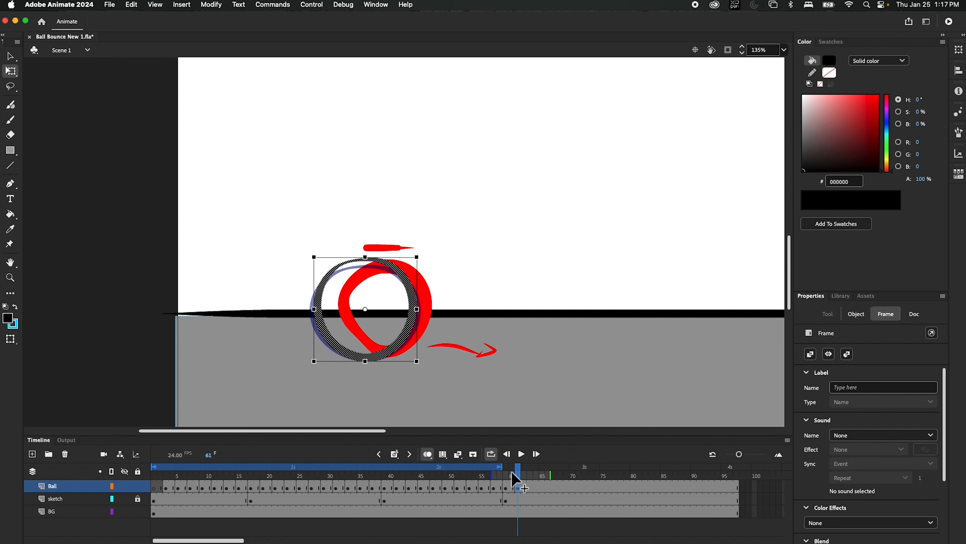
Hide the sketch layer, and copy frame 55 of the Ball layer to frame 63
drag(518, 476, 499, 479)
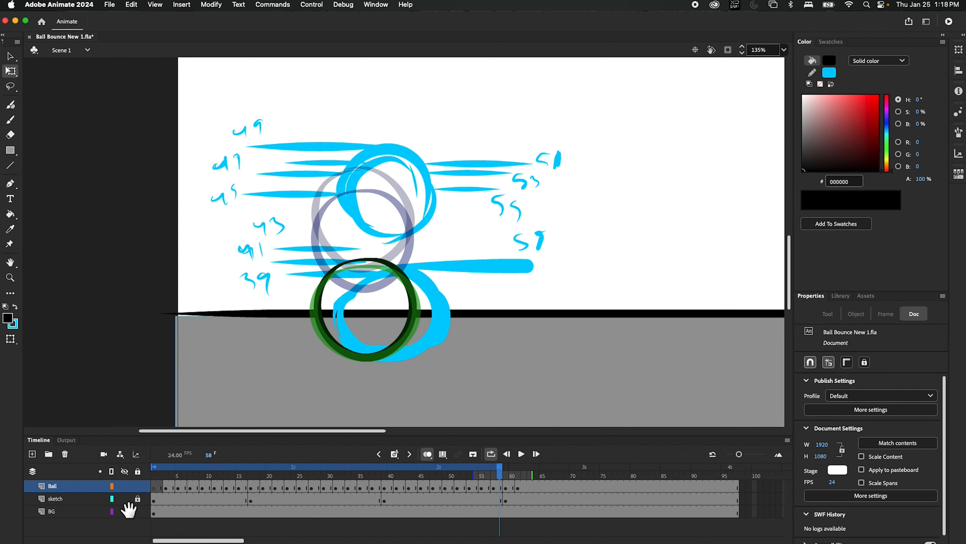
click(124, 499)
mouse_move(511, 479)
mouse_down()
mouse_move(501, 478)
mouse_move(521, 476)
mouse_move(513, 485)
mouse_move(526, 488)
mouse_move(509, 486)
mouse_move(528, 488)
mouse_move(483, 495)
mouse_up()
right_click(483, 487)
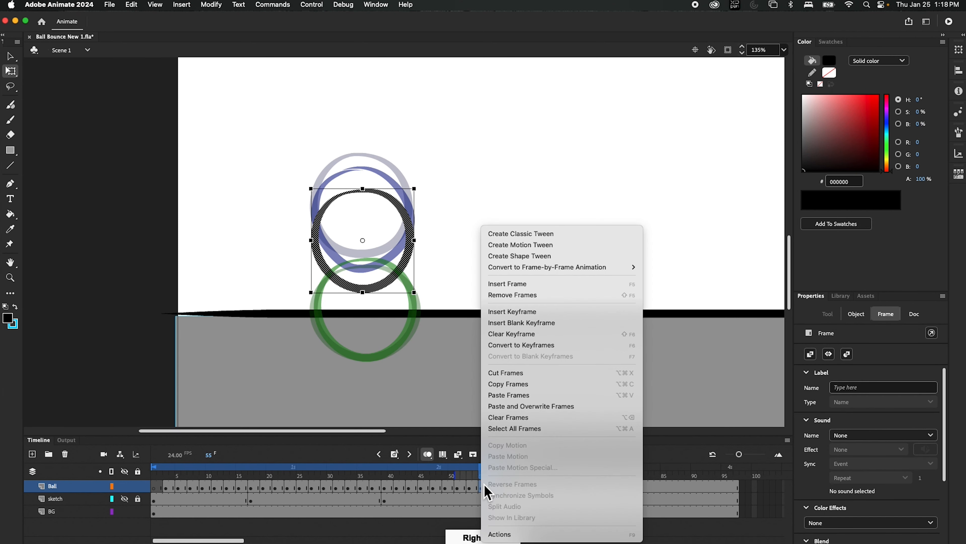
click(518, 385)
click(531, 488)
right_click(531, 487)
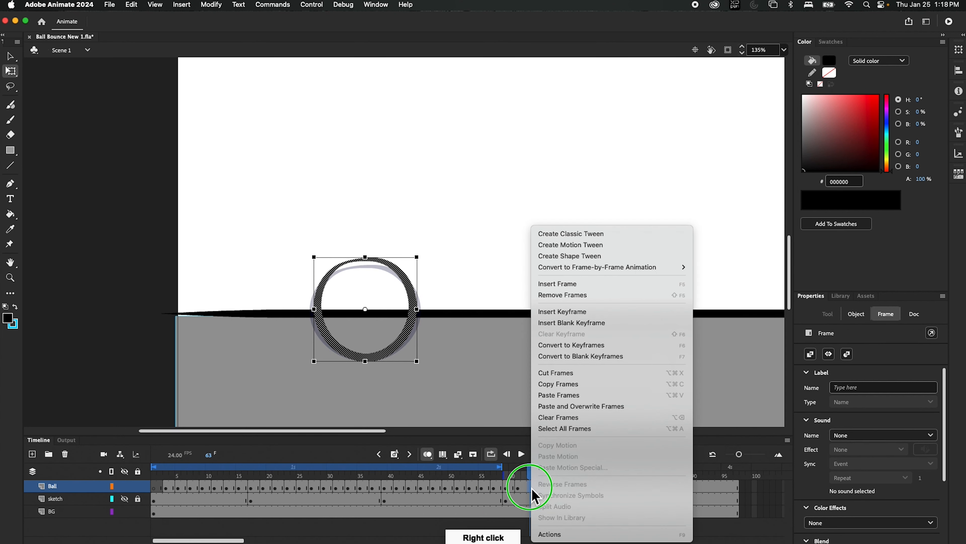
click(569, 396)
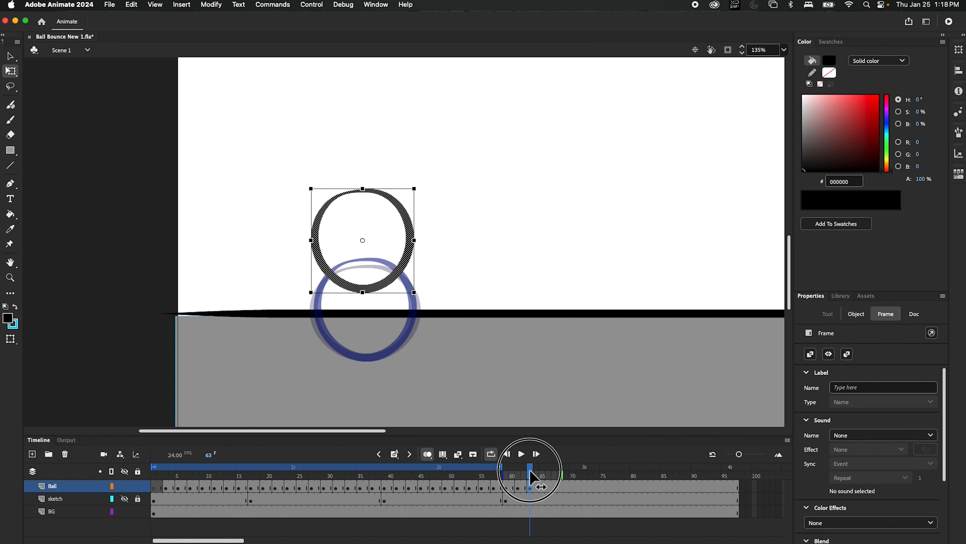
Lower the frame 63 ball to just above its ground contact pose, at about X 195, Y 746.3
mouse_move(530, 470)
mouse_down()
mouse_move(499, 483)
mouse_move(536, 484)
mouse_up()
click(414, 239)
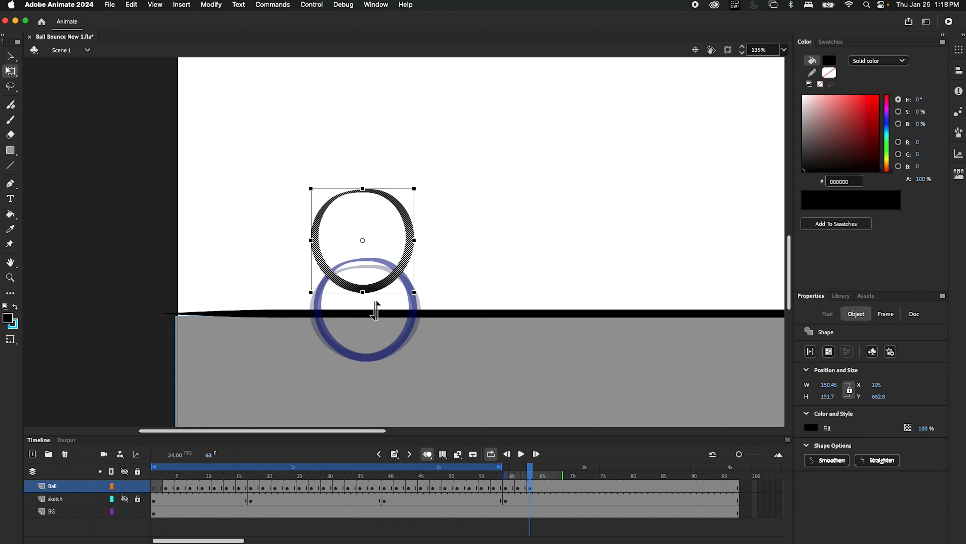
key(v)
drag(384, 292, 411, 322)
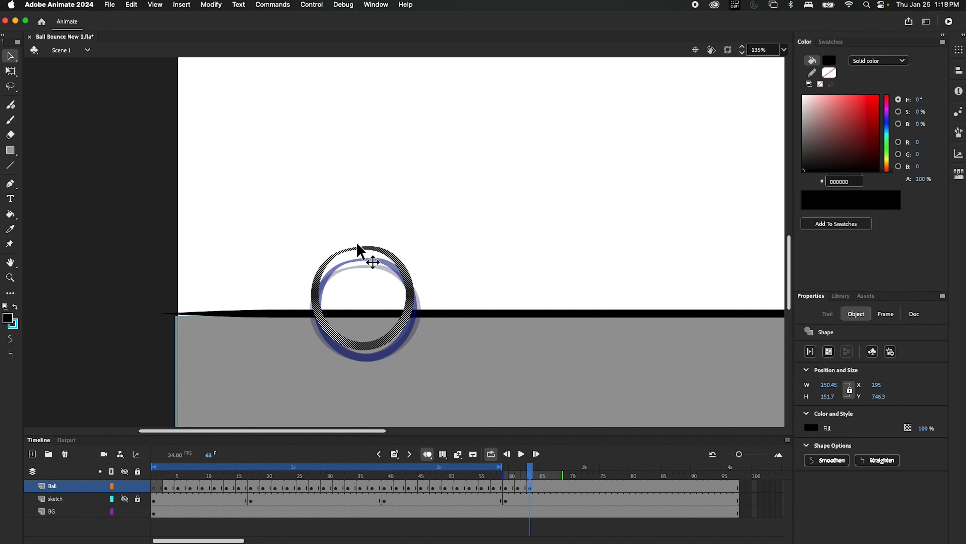
Compare the ball poses between frames 51 and 63, and copy frame 53 of the Ball layer
click(492, 487)
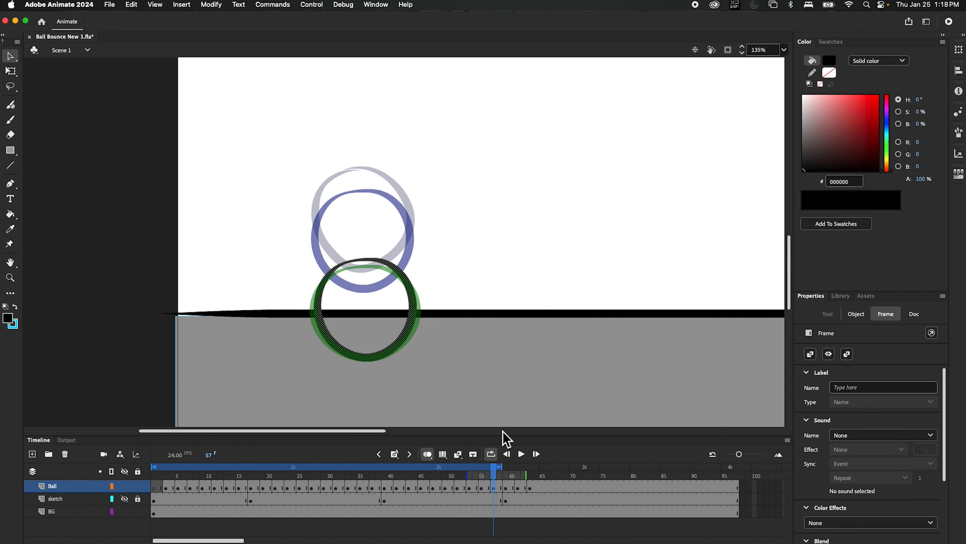
click(482, 488)
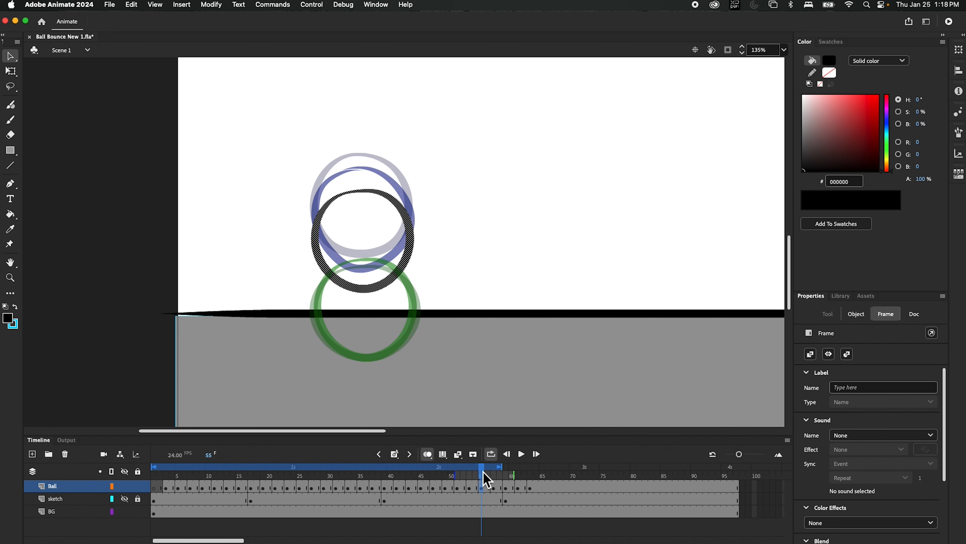
click(530, 488)
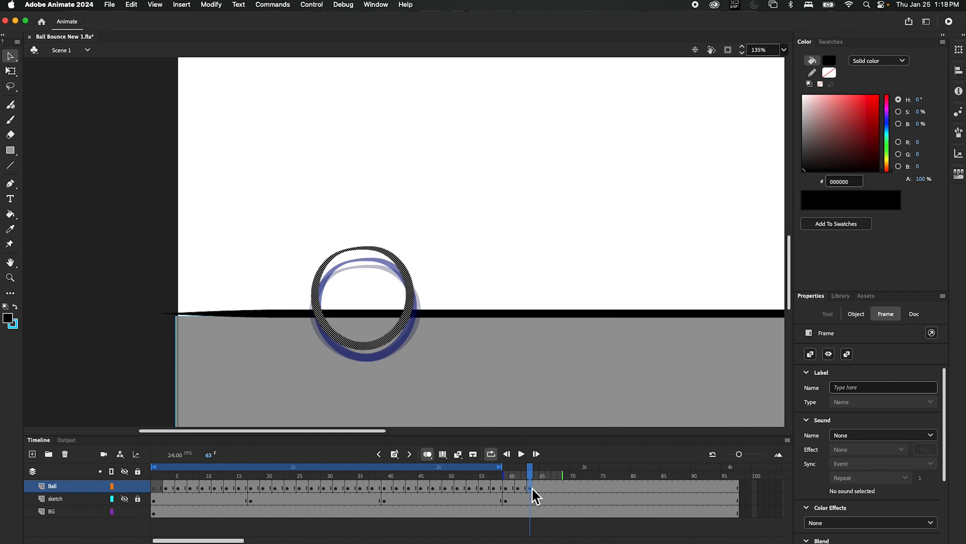
click(475, 490)
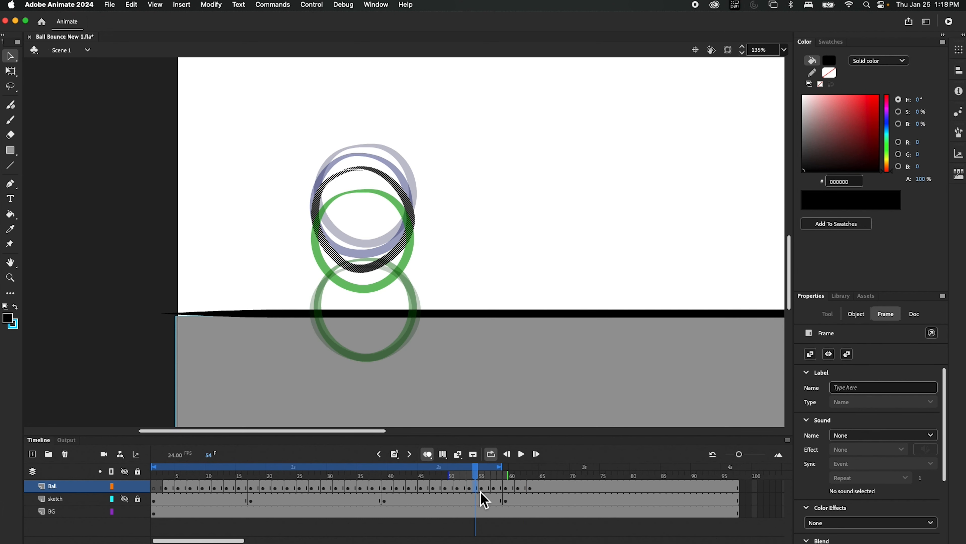
click(458, 488)
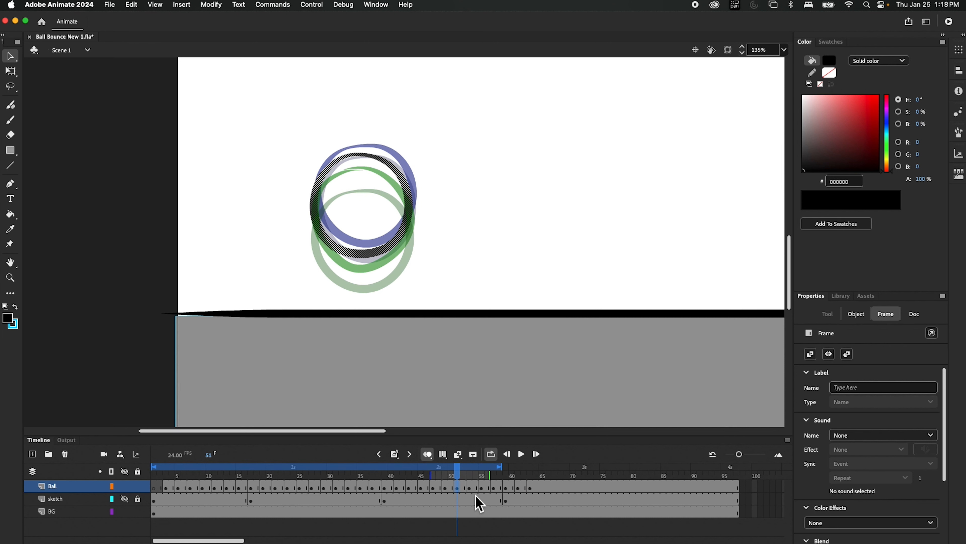
click(472, 490)
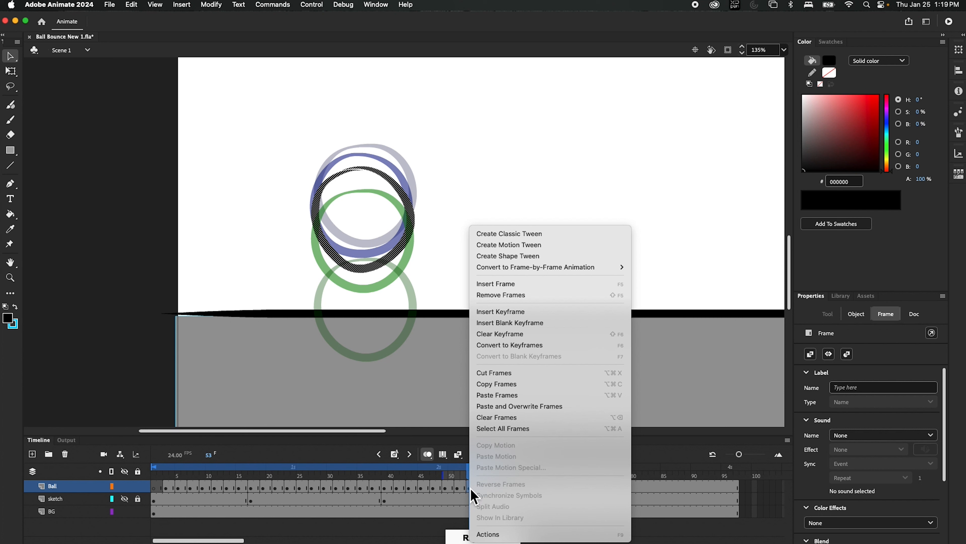
click(506, 395)
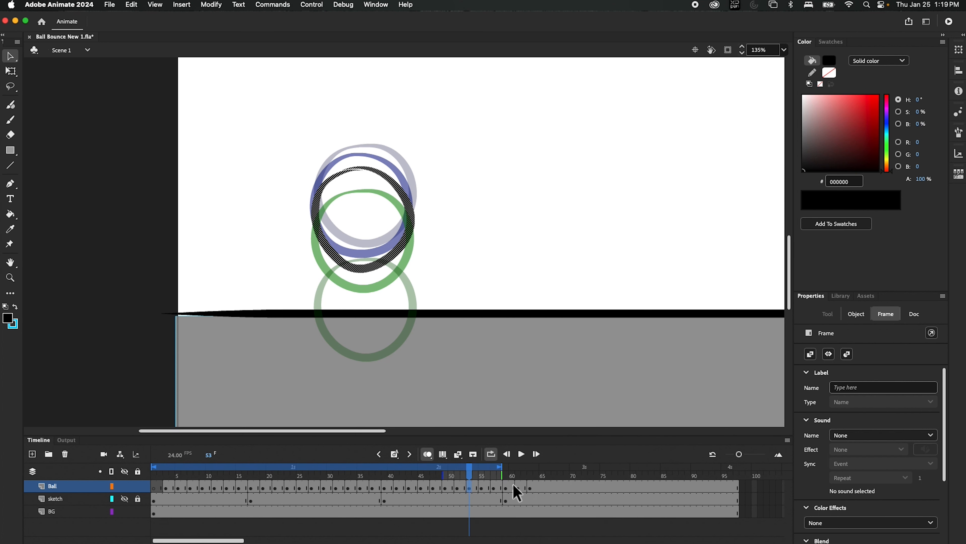
click(537, 488)
right_click(538, 484)
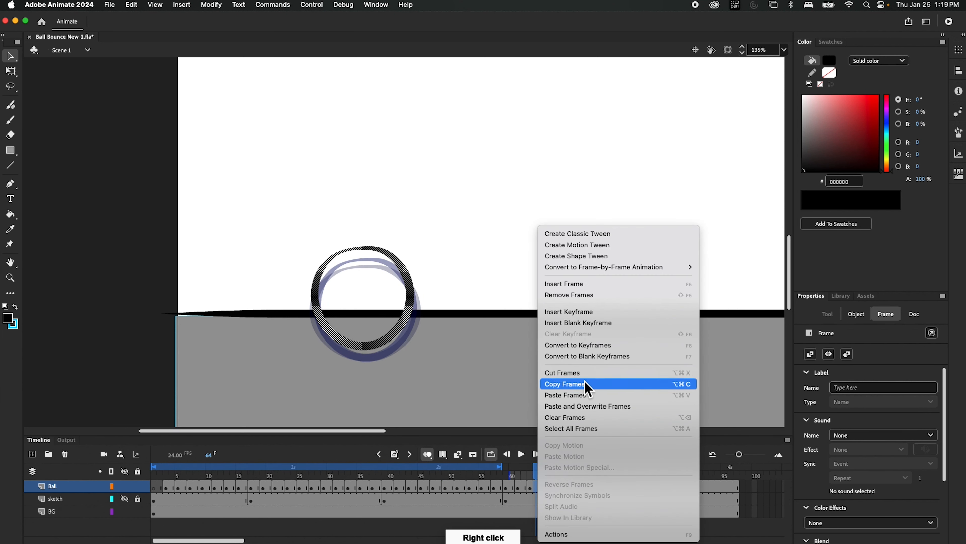
click(577, 396)
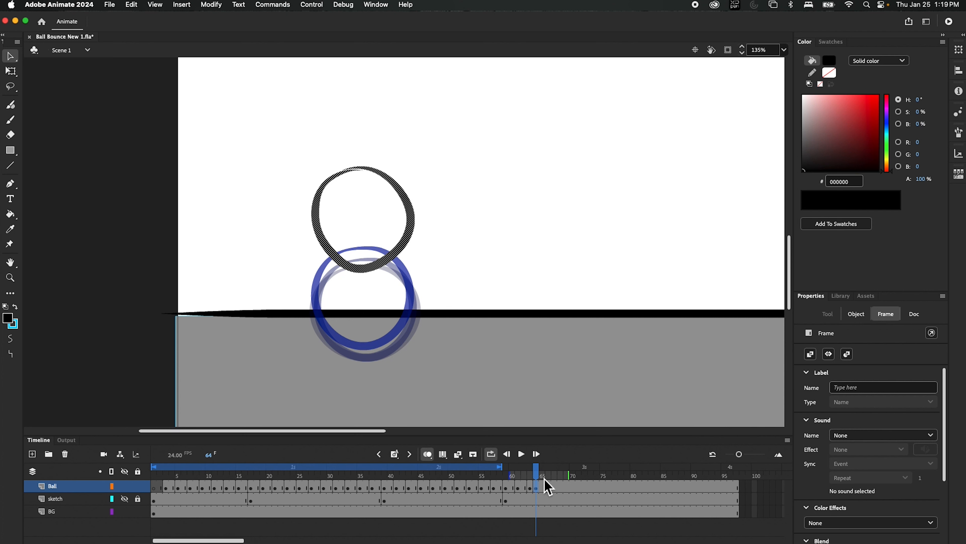
click(537, 482)
key(super+z)
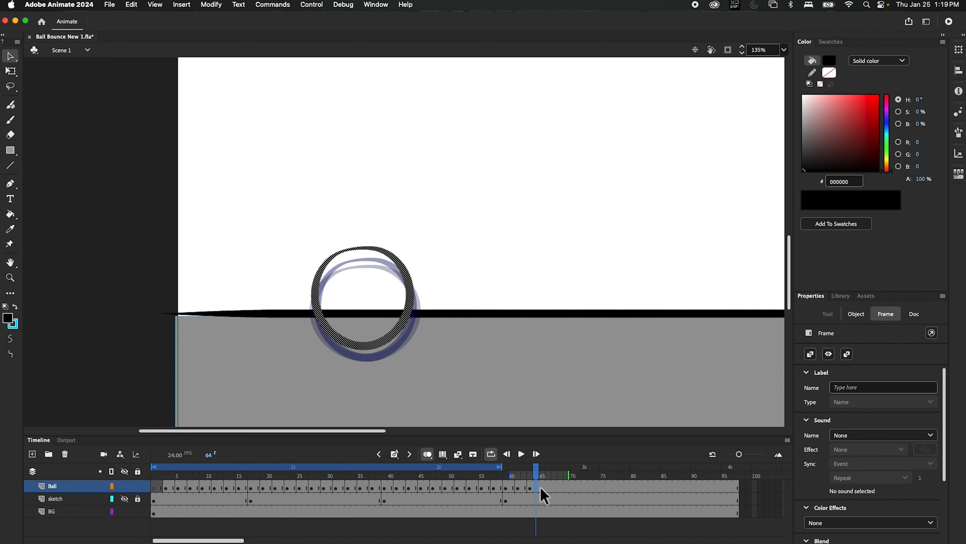
Paste the copied ball at frame 65 and lower it to slightly above the frame 63 pose, at about X 195.5, Y 738.3
click(541, 487)
right_click(542, 487)
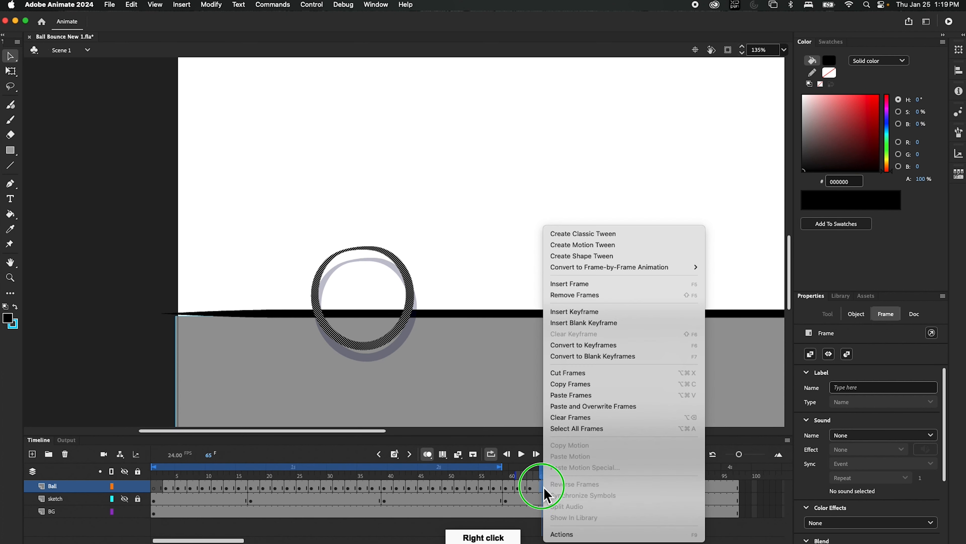
click(580, 397)
drag(415, 229, 414, 303)
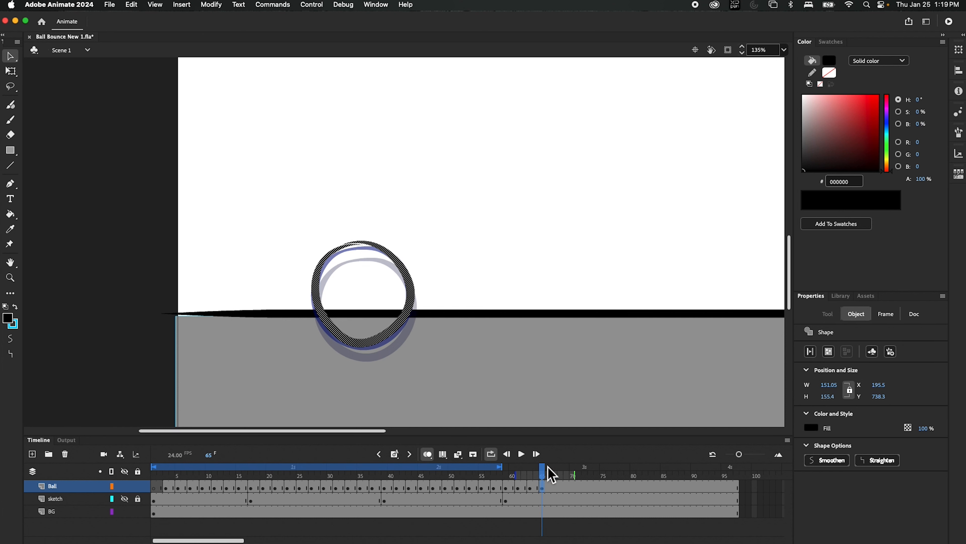
Check frame 63 with onion skinning off and on, and nudge its ball slightly down
mouse_move(545, 480)
mouse_down()
mouse_move(506, 478)
mouse_move(542, 481)
mouse_move(509, 483)
mouse_move(544, 488)
mouse_move(524, 490)
mouse_move(532, 489)
mouse_up()
click(428, 455)
click(532, 487)
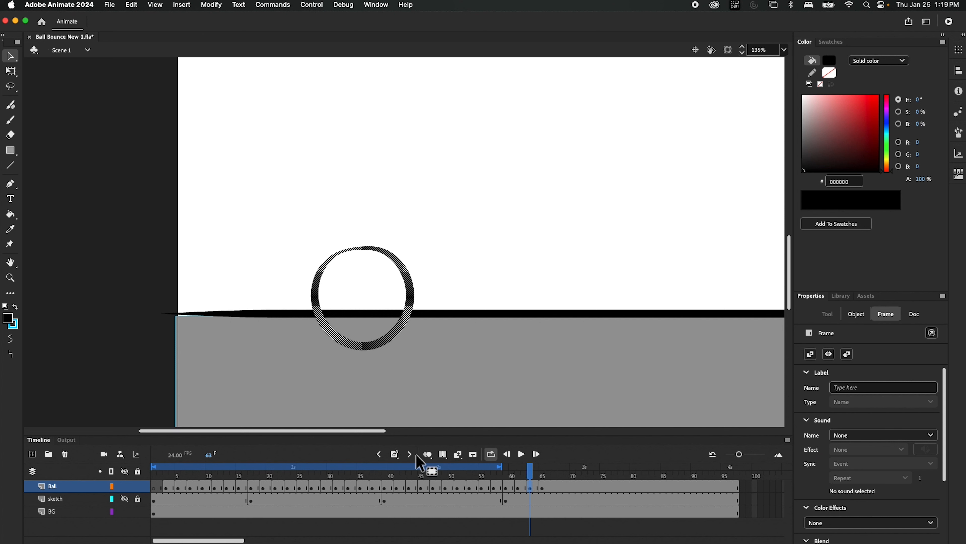
click(428, 453)
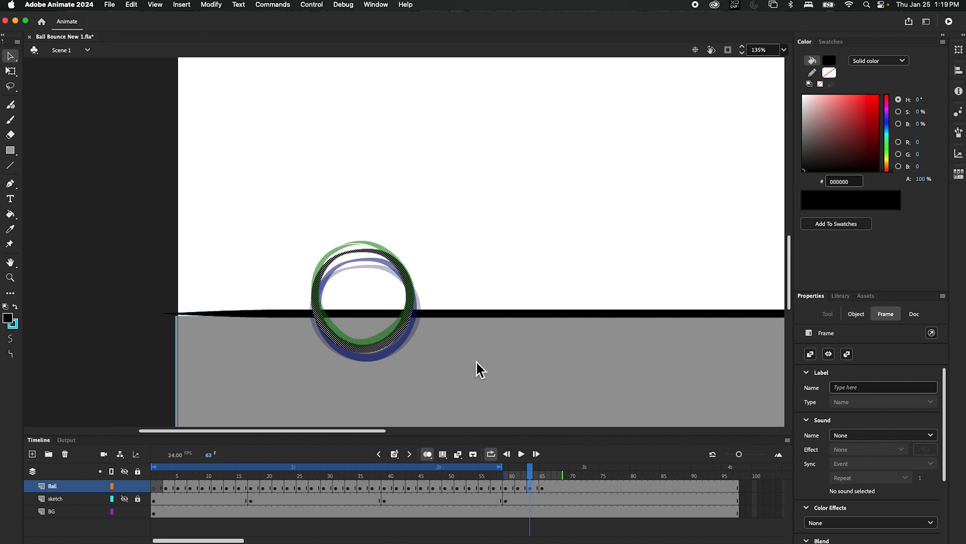
Set the timeline's loop range to about frames 45 through 70
click(522, 466)
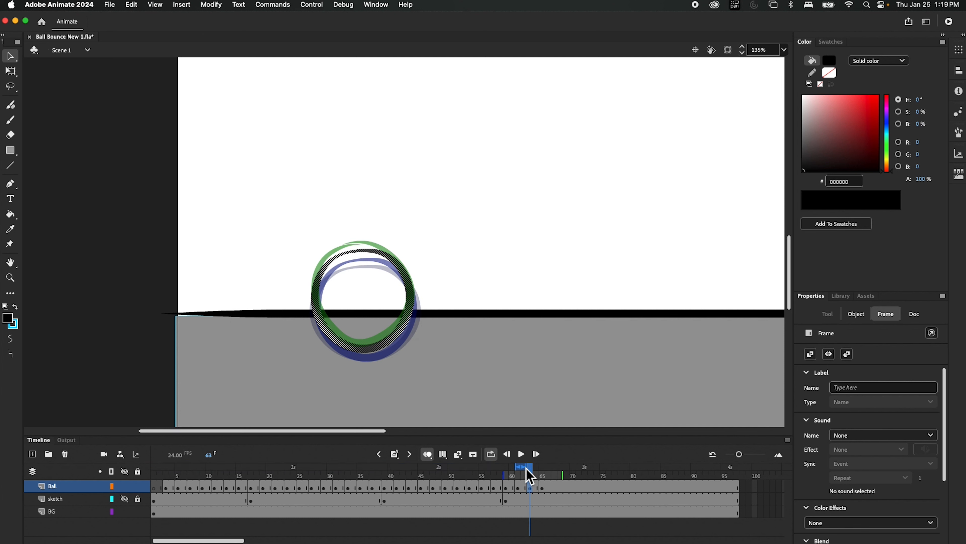
click(179, 486)
drag(527, 467, 575, 471)
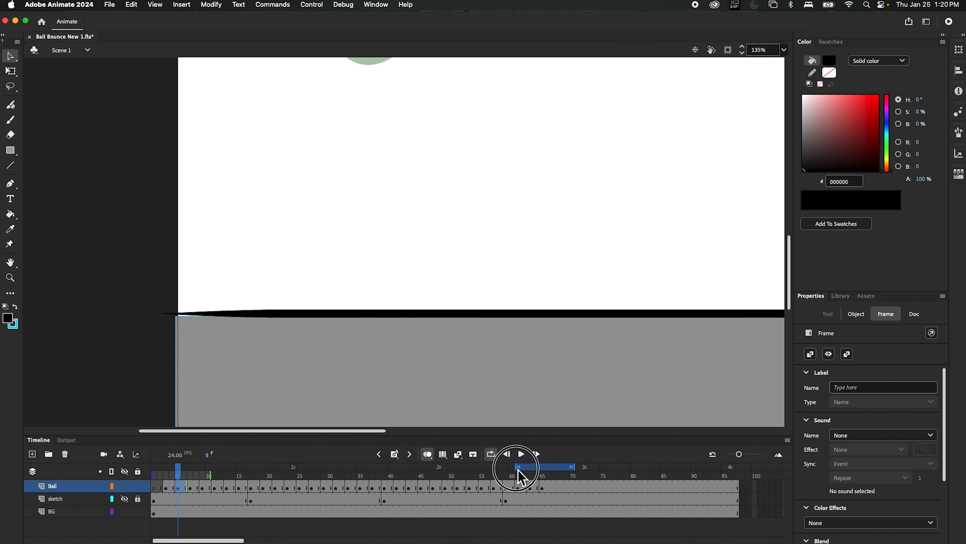
drag(517, 466, 418, 466)
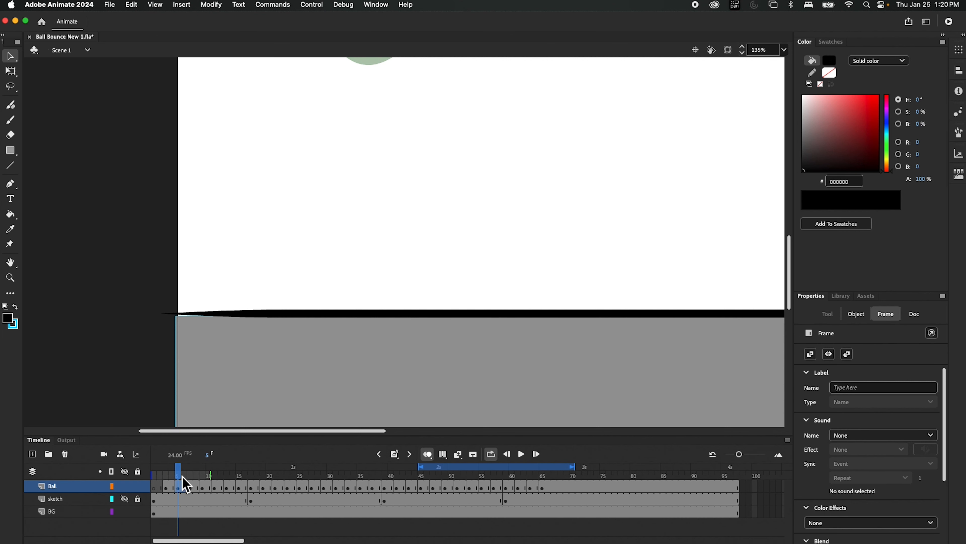
Copy the Ball layer's frame 55 to frame 67, and lower the pasted ball to slightly above the frame 65 pose, at about X 195, Y 730.75
mouse_move(186, 485)
mouse_down()
mouse_move(559, 491)
mouse_move(499, 491)
mouse_move(545, 491)
mouse_move(486, 501)
mouse_up()
click(482, 488)
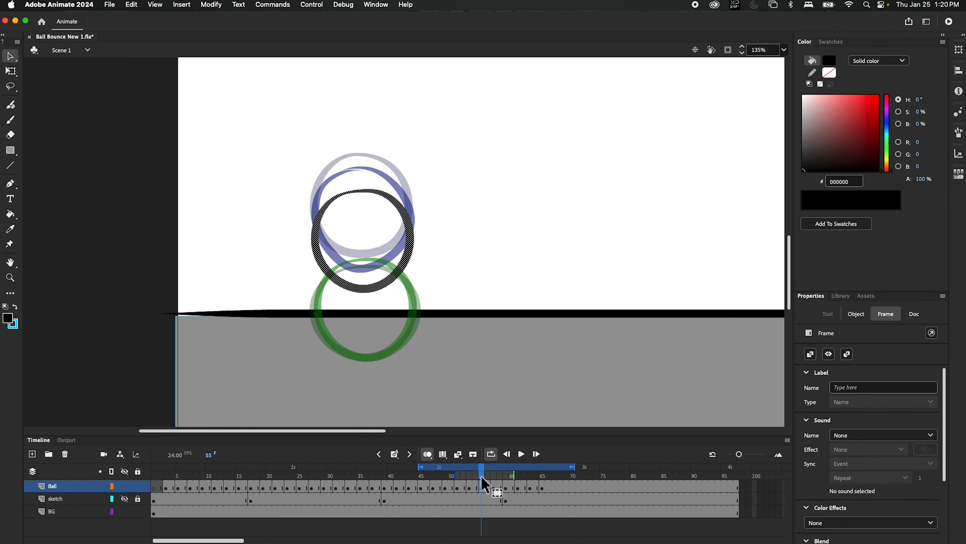
right_click(482, 487)
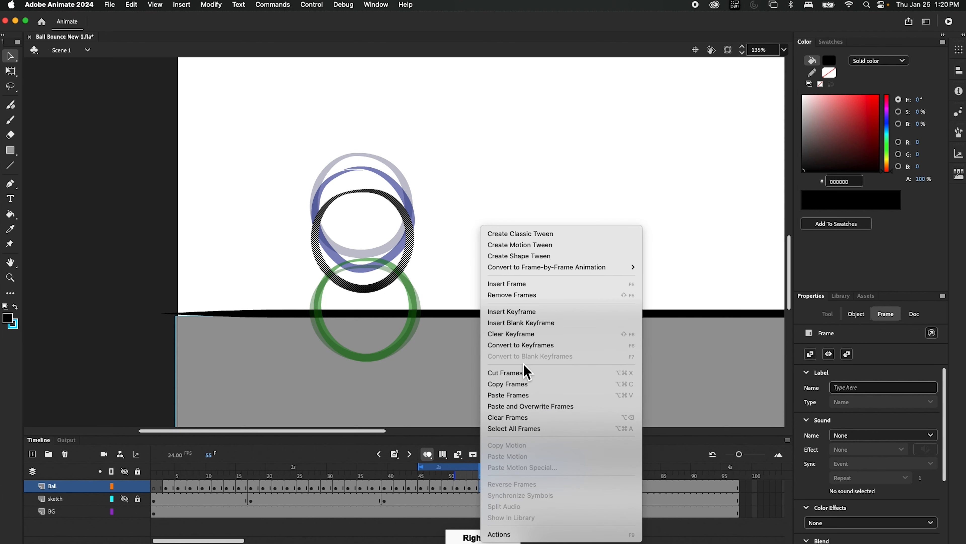
click(520, 384)
click(555, 489)
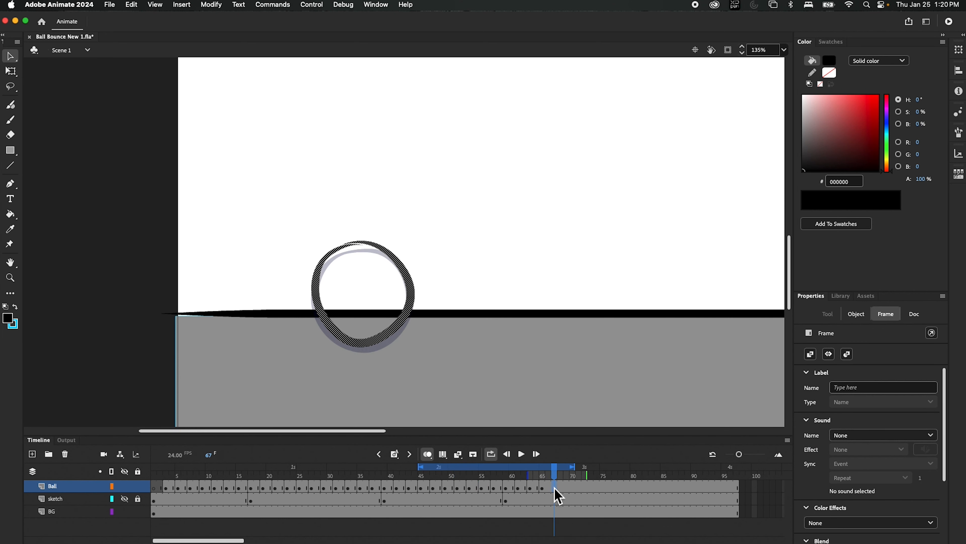
right_click(555, 490)
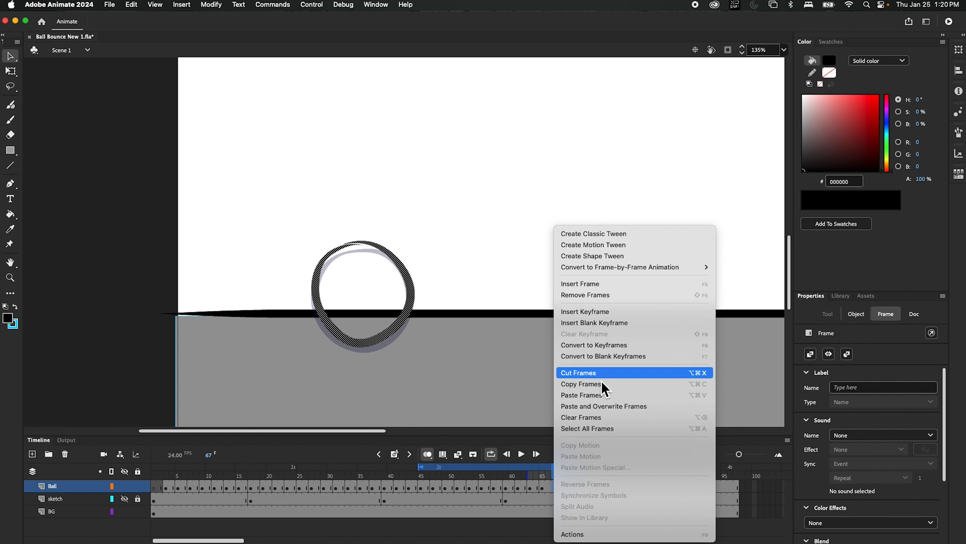
click(593, 398)
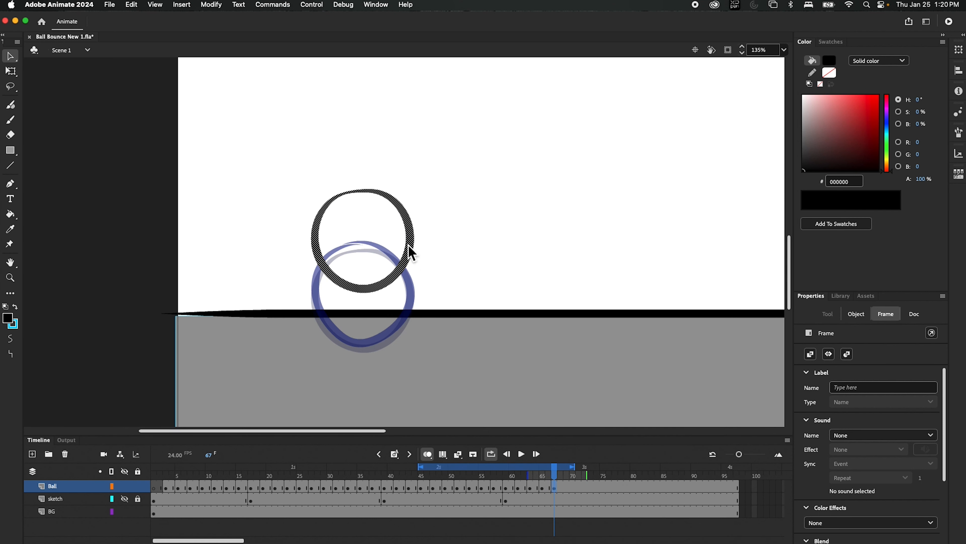
drag(408, 244, 412, 291)
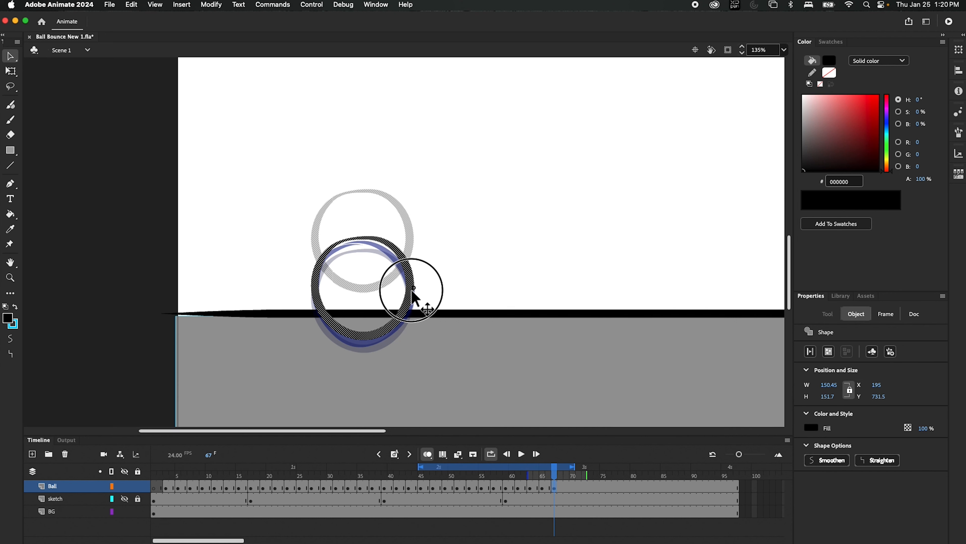
drag(412, 290, 418, 287)
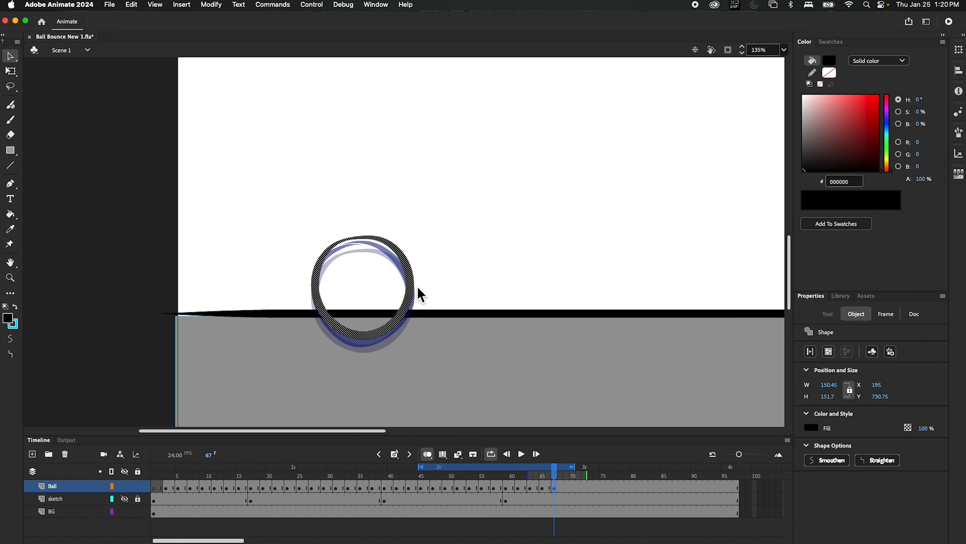
Copy frame 65 of the Ball layer and paste it at frame 69
click(543, 486)
right_click(544, 486)
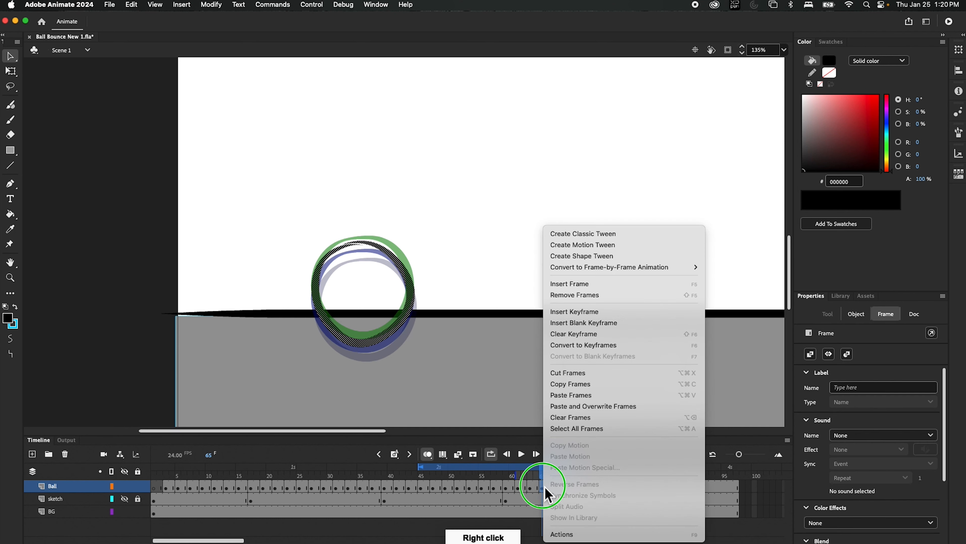
click(574, 386)
click(568, 487)
right_click(569, 488)
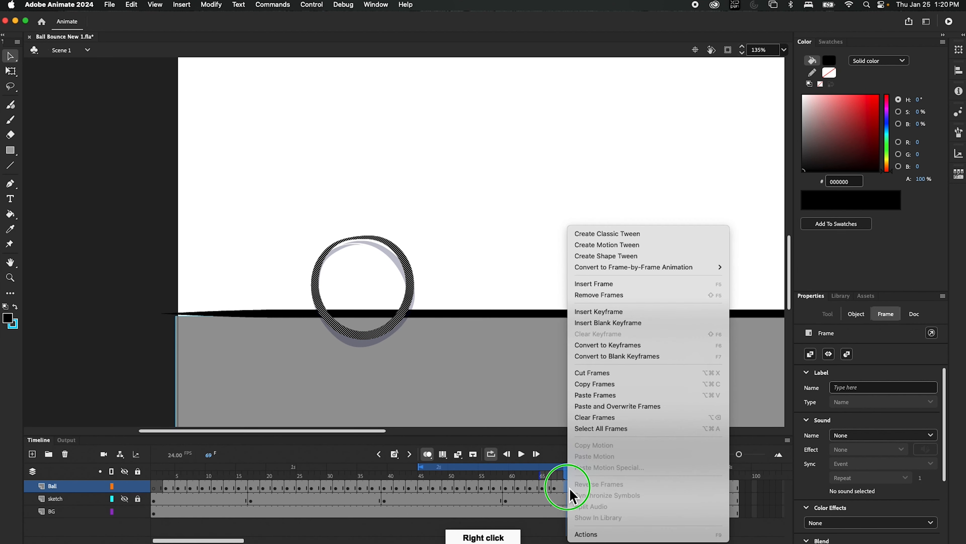
click(601, 395)
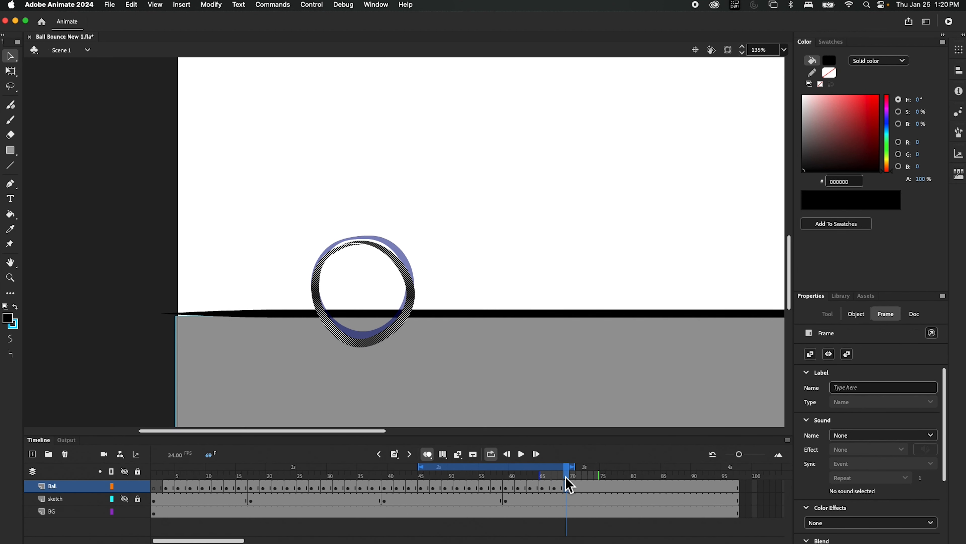
Turn onion skinning off, then copy frame 63 of the Ball layer and paste it at frame 71
drag(567, 479, 531, 496)
click(427, 454)
click(531, 485)
right_click(532, 485)
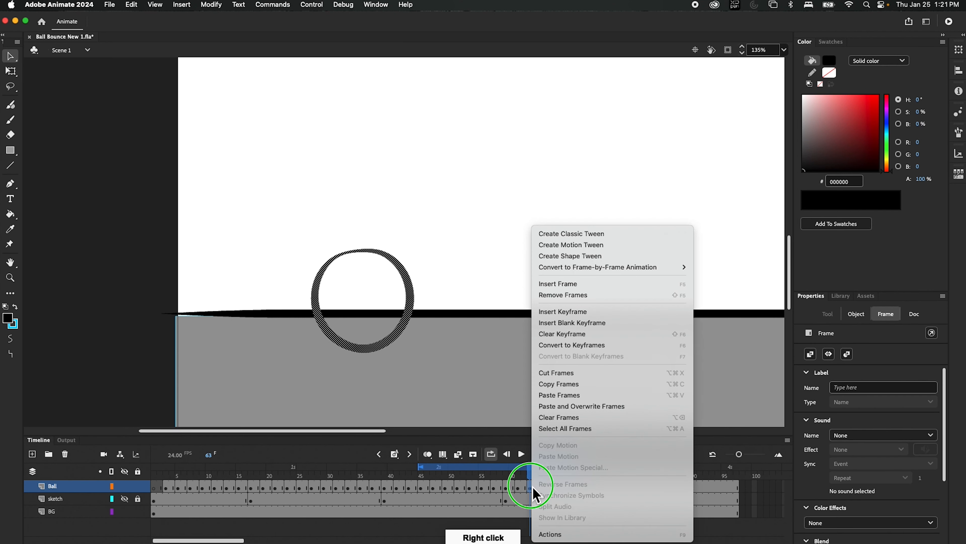
click(569, 385)
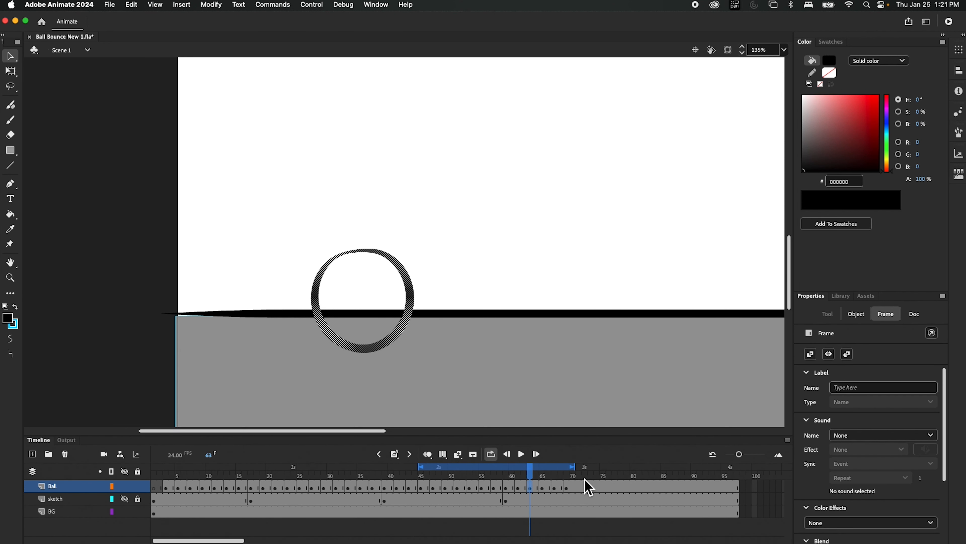
click(583, 490)
right_click(582, 489)
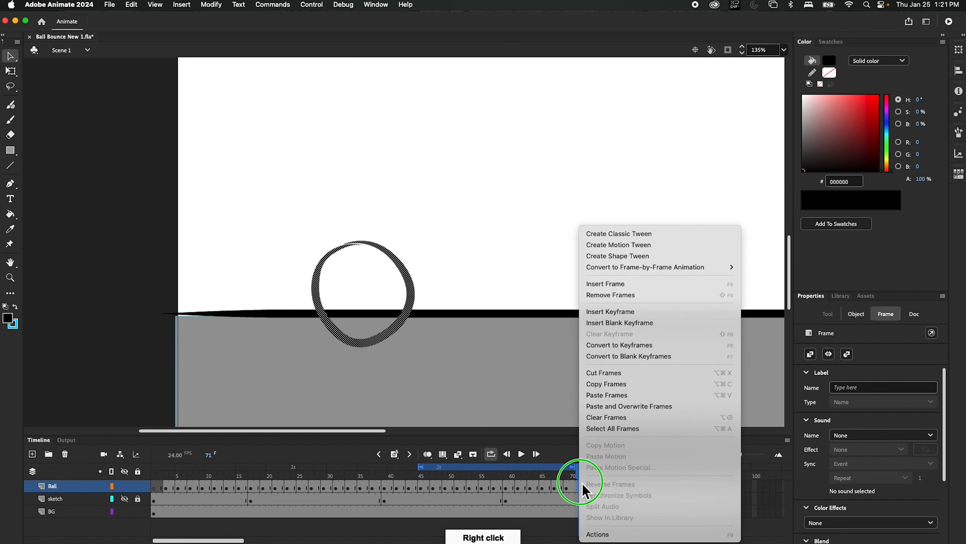
click(619, 397)
Copy frame 57 of the Ball layer to frame 73, and extend the end of the loop range to about frame 88
drag(581, 484, 494, 491)
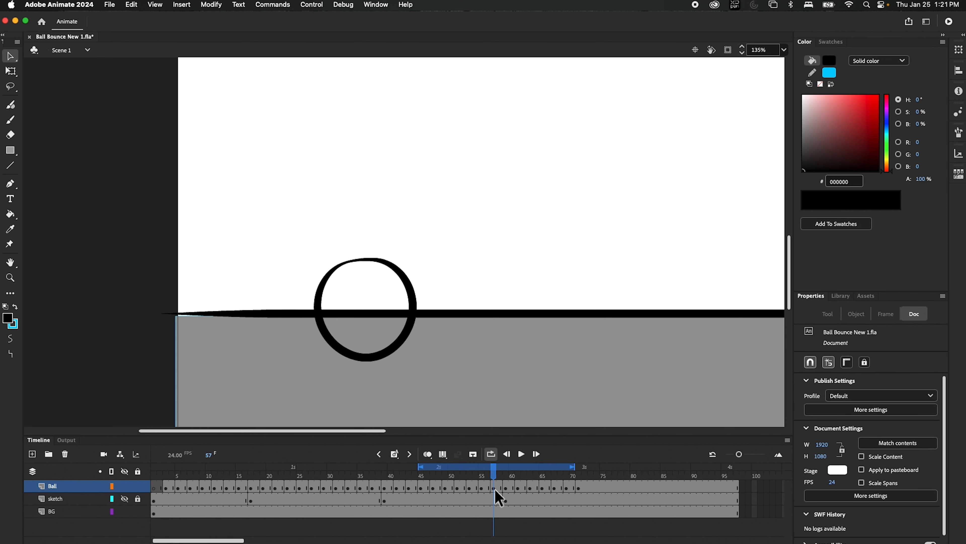
right_click(496, 493)
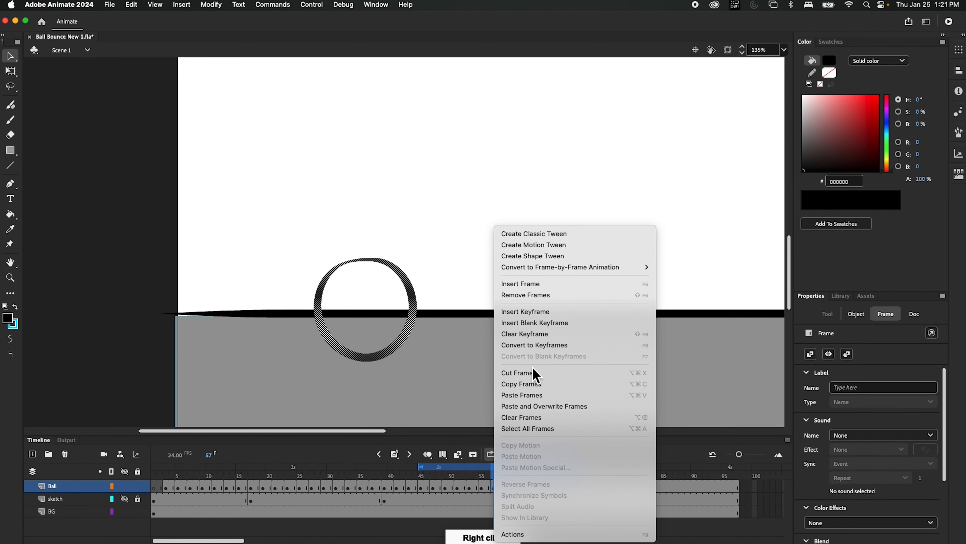
click(530, 383)
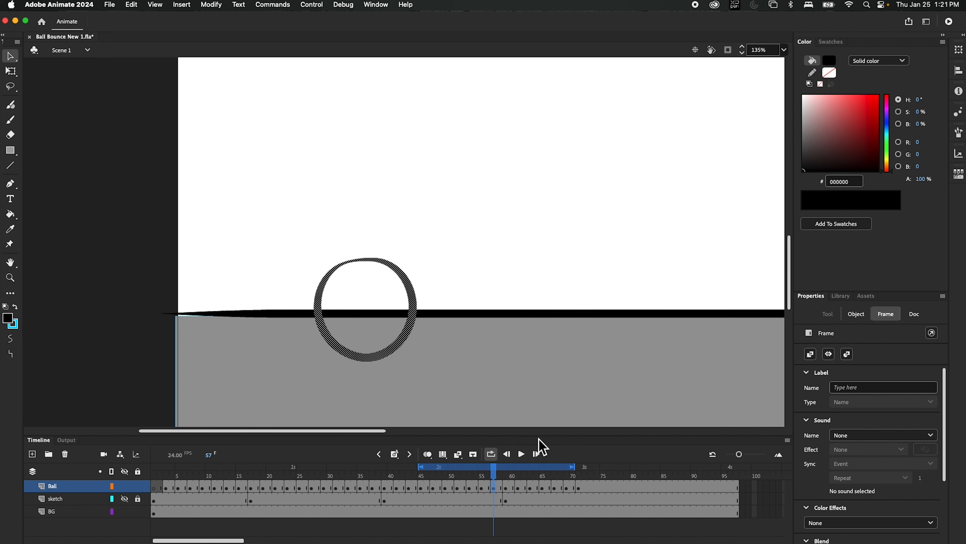
drag(500, 480, 586, 493)
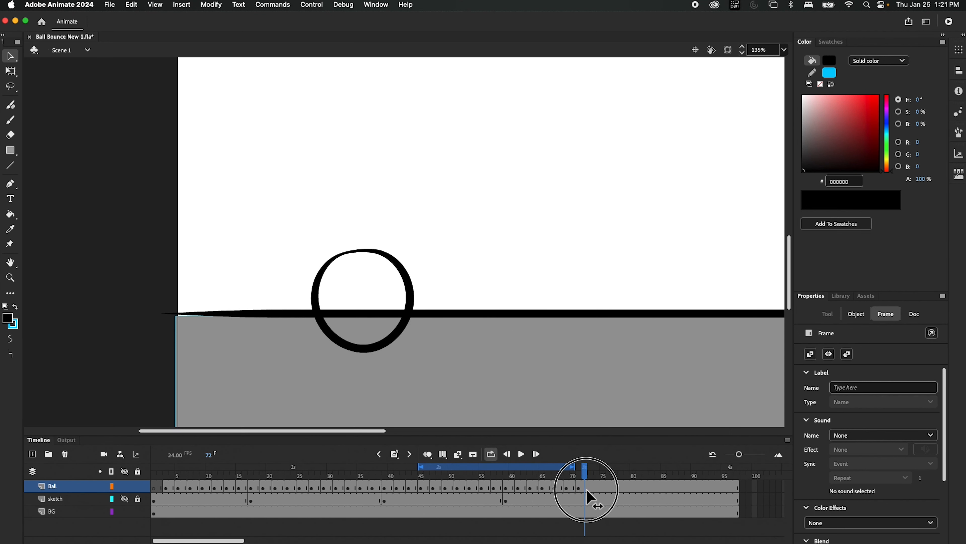
click(590, 488)
right_click(592, 491)
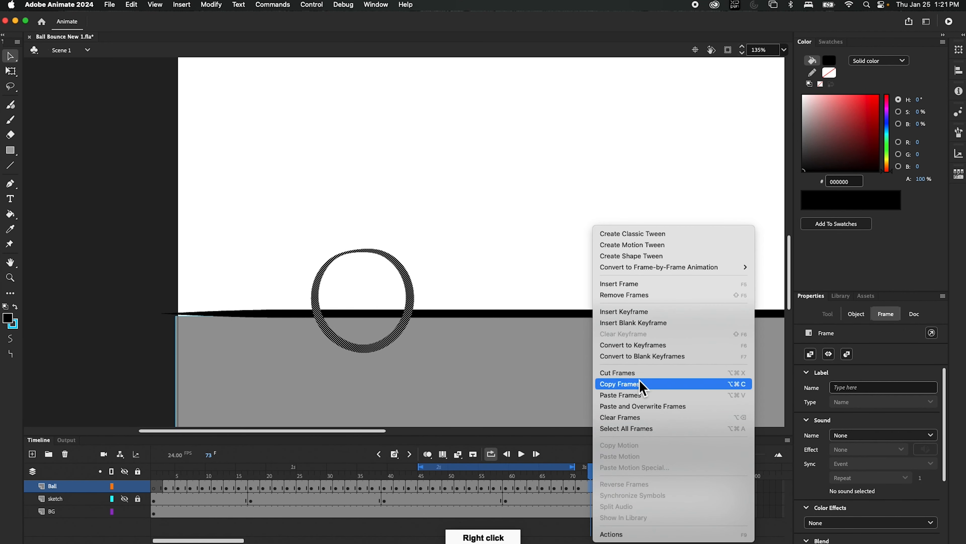
click(635, 397)
mouse_move(573, 466)
mouse_down()
mouse_move(682, 465)
mouse_move(587, 473)
mouse_move(527, 491)
mouse_move(605, 496)
mouse_move(517, 503)
mouse_move(594, 499)
mouse_up()
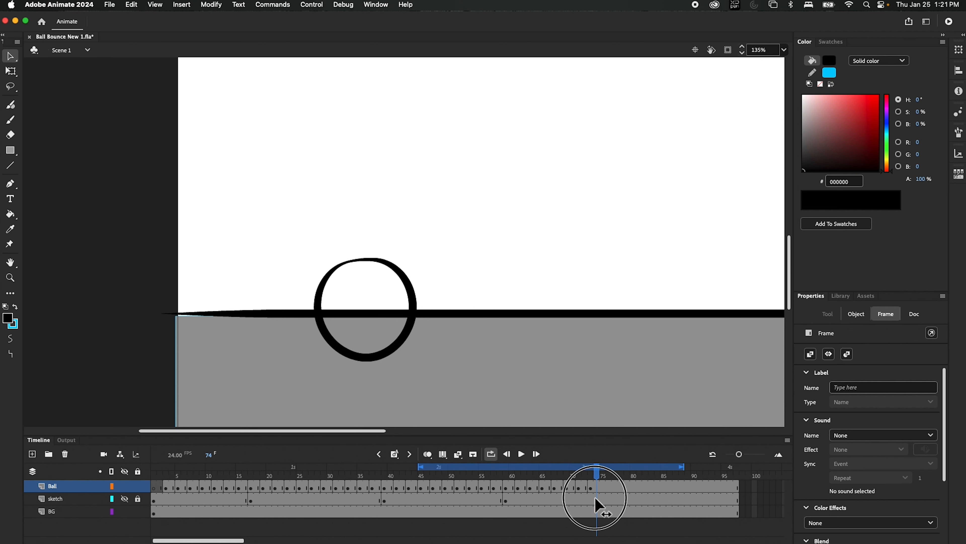
click(436, 335)
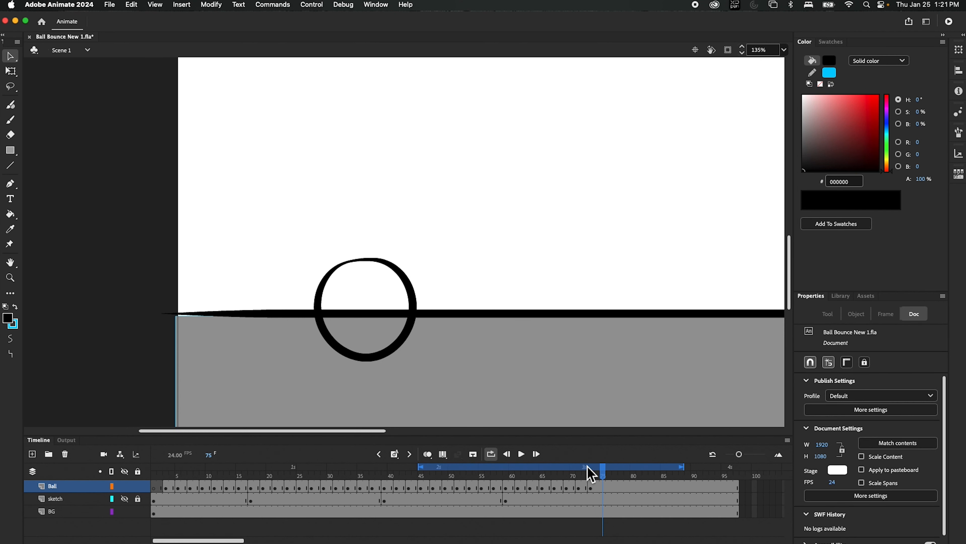
Copy frame 51 of the Ball layer and paste it at frame 75
mouse_move(604, 489)
mouse_down()
mouse_move(595, 481)
mouse_move(542, 487)
mouse_move(589, 491)
mouse_move(577, 493)
mouse_move(441, 496)
mouse_move(457, 501)
mouse_up()
click(459, 485)
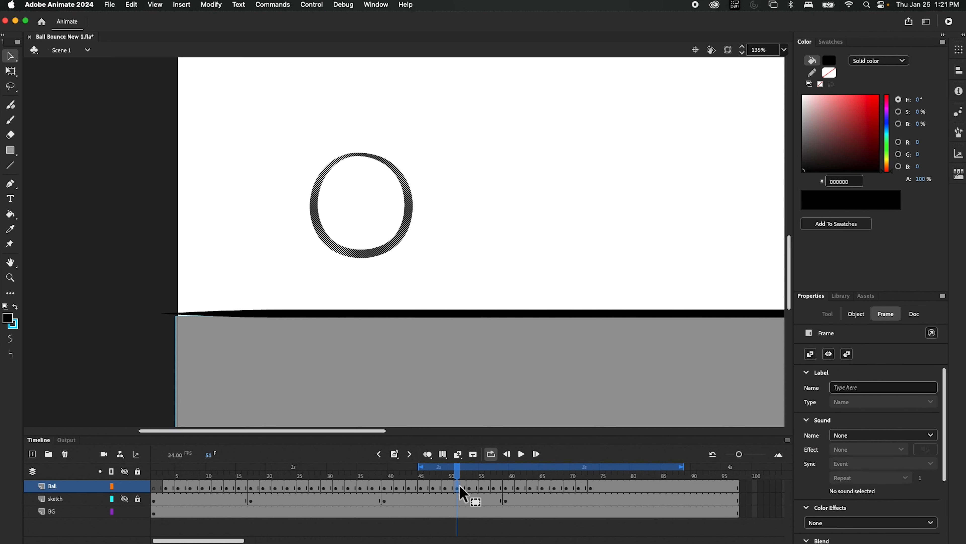
right_click(458, 485)
click(495, 384)
click(601, 487)
right_click(602, 487)
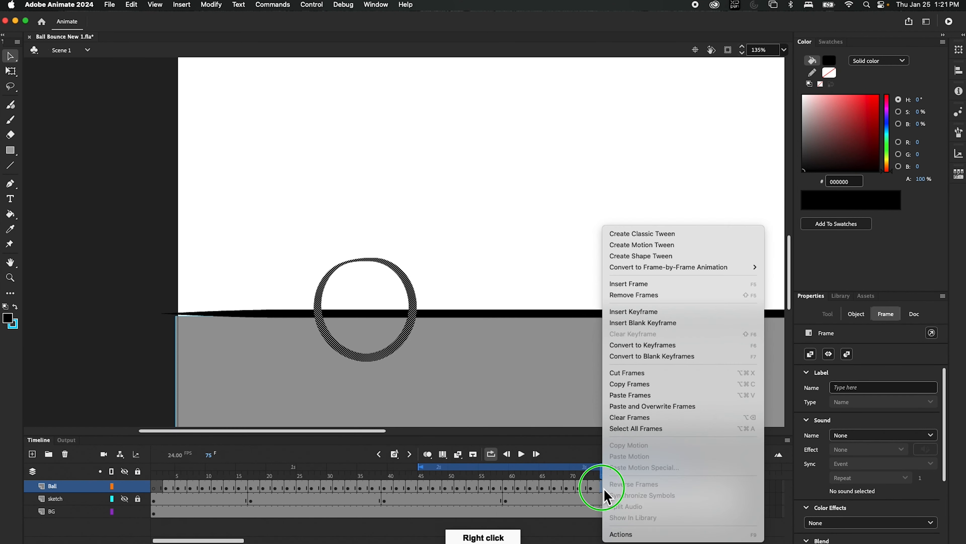
click(632, 395)
With onion skinning on, lower frame 75's ball onto the ground just right of the frame 73 pose, at about X 208.1, Y 761.95
drag(417, 228, 464, 325)
click(428, 454)
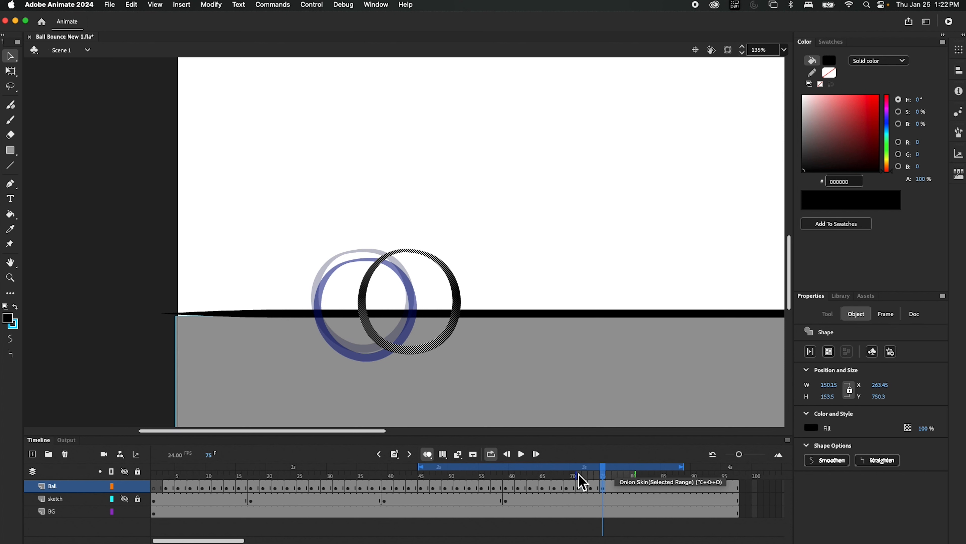
drag(460, 334, 408, 351)
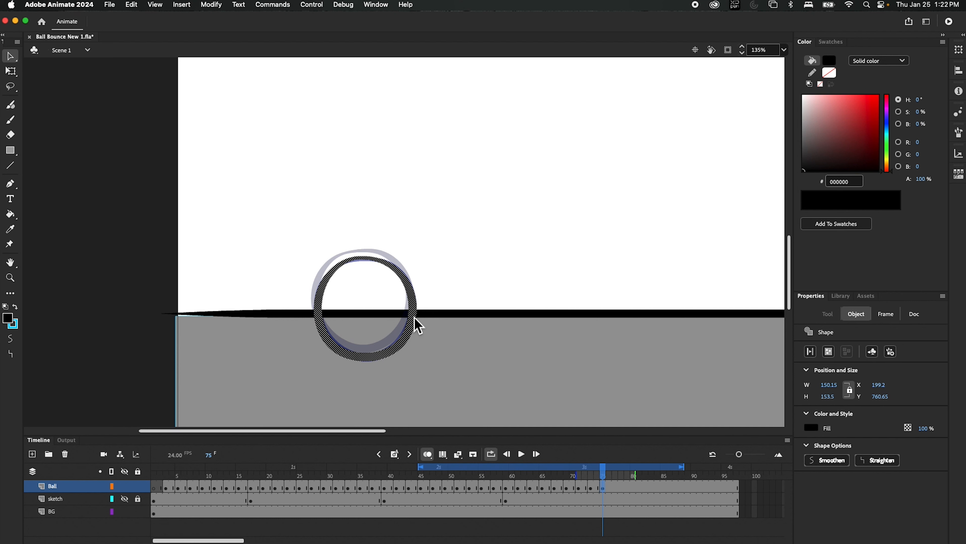
mouse_move(418, 324)
mouse_down()
mouse_move(429, 332)
mouse_move(425, 318)
mouse_up()
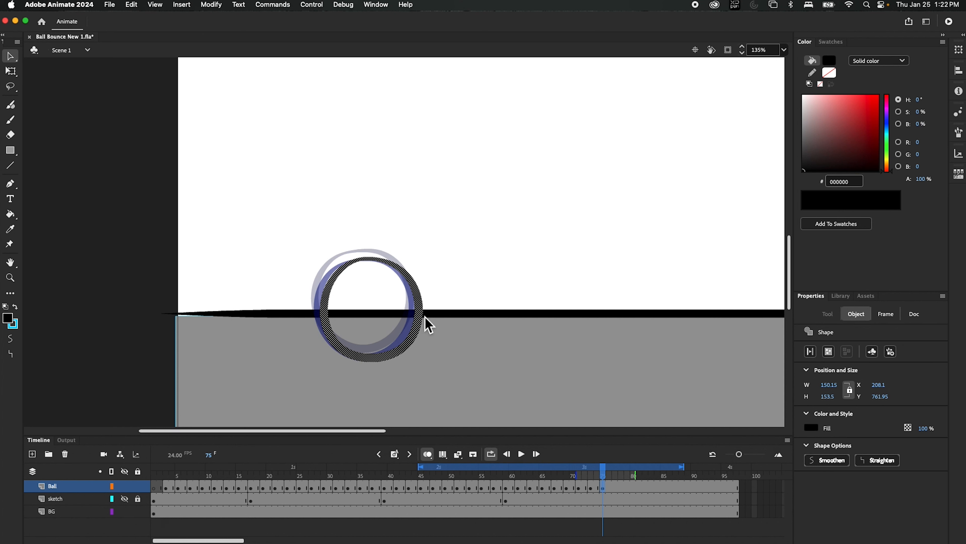
Compare frames 73 and 75 with onion skinning off and on, and copy frame 73 of the Ball layer
click(591, 493)
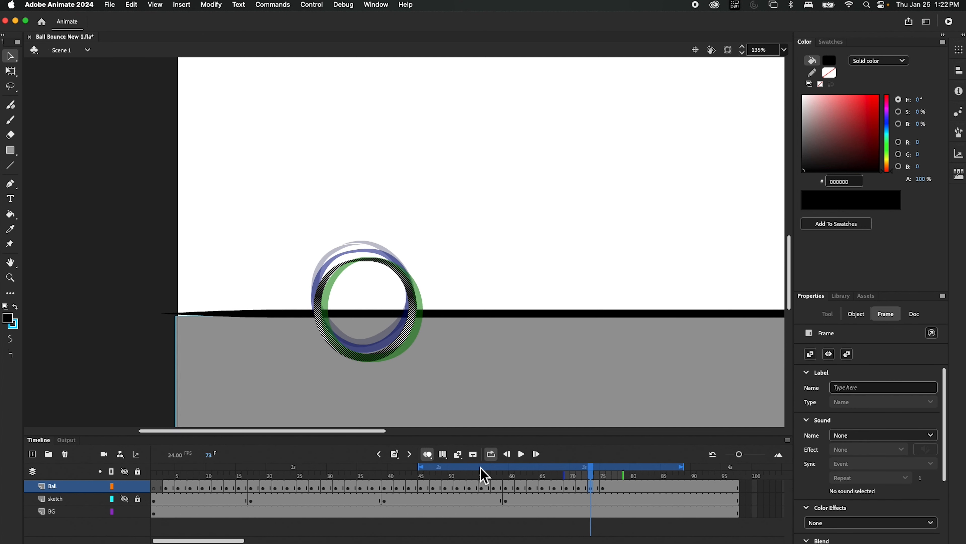
click(427, 454)
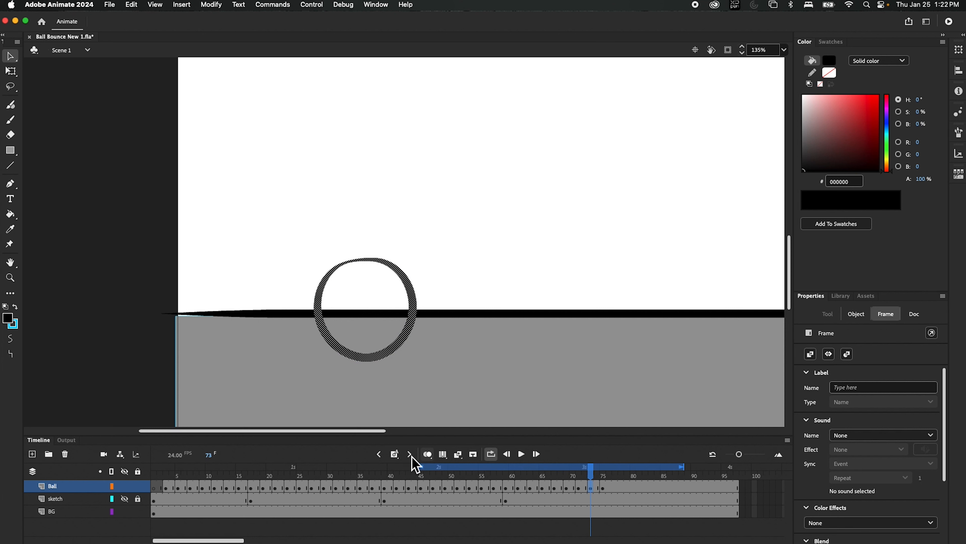
click(428, 454)
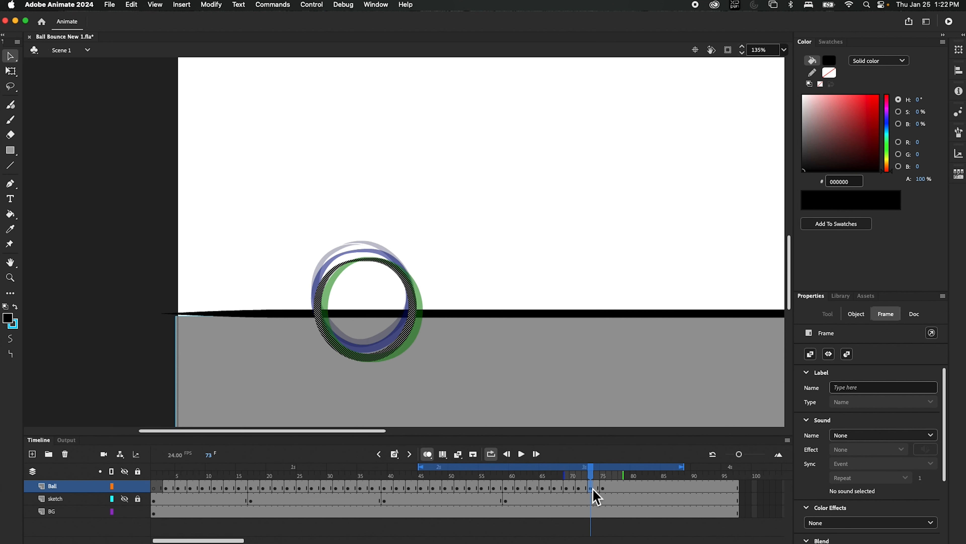
click(604, 489)
click(591, 490)
click(591, 491)
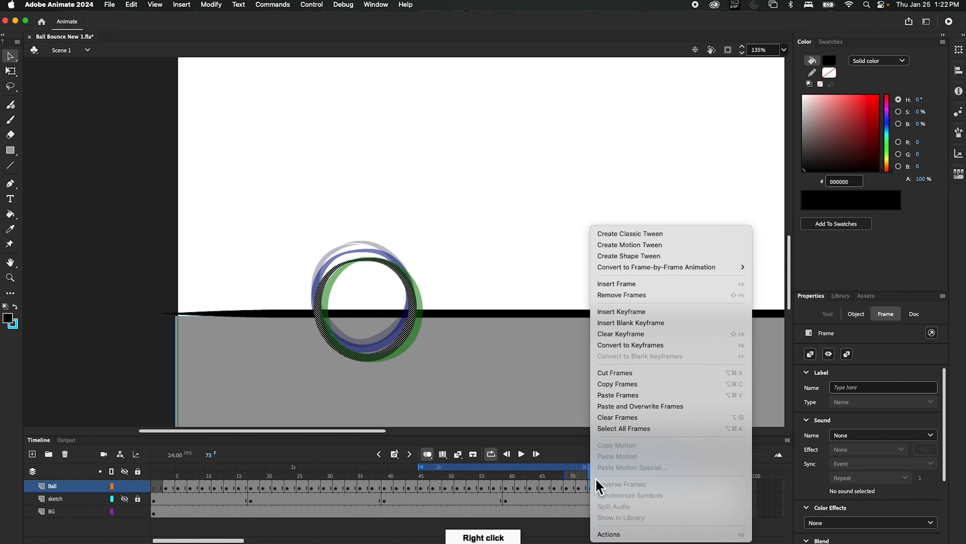
click(622, 394)
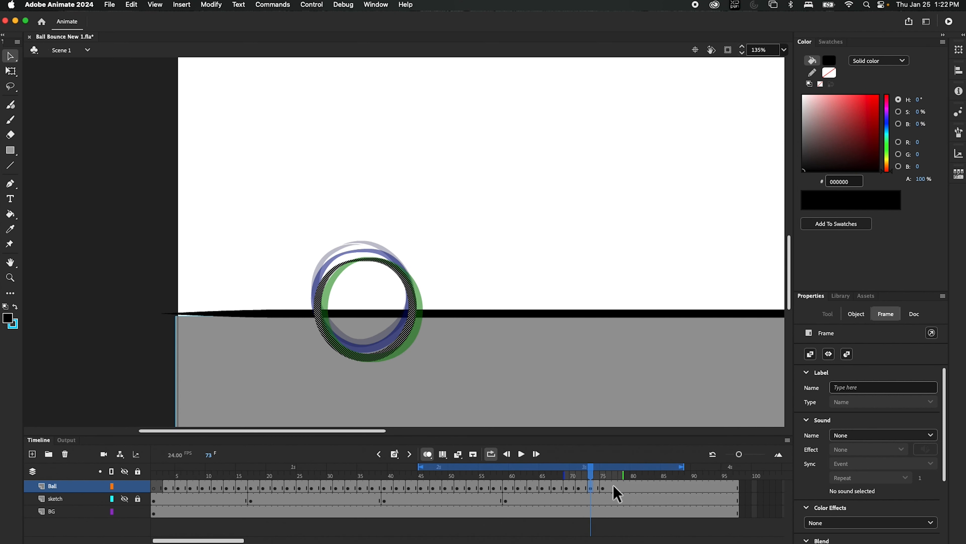
Paste the copied ball at frame 77 and shift it slightly right of the frame 75 pose, to about X 217.55, Y 762.85
click(616, 490)
right_click(618, 491)
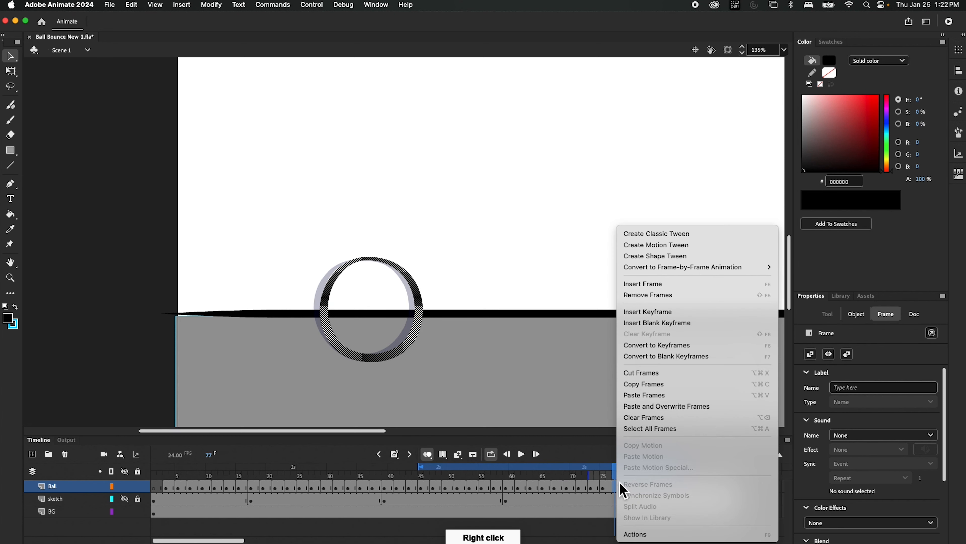
click(650, 398)
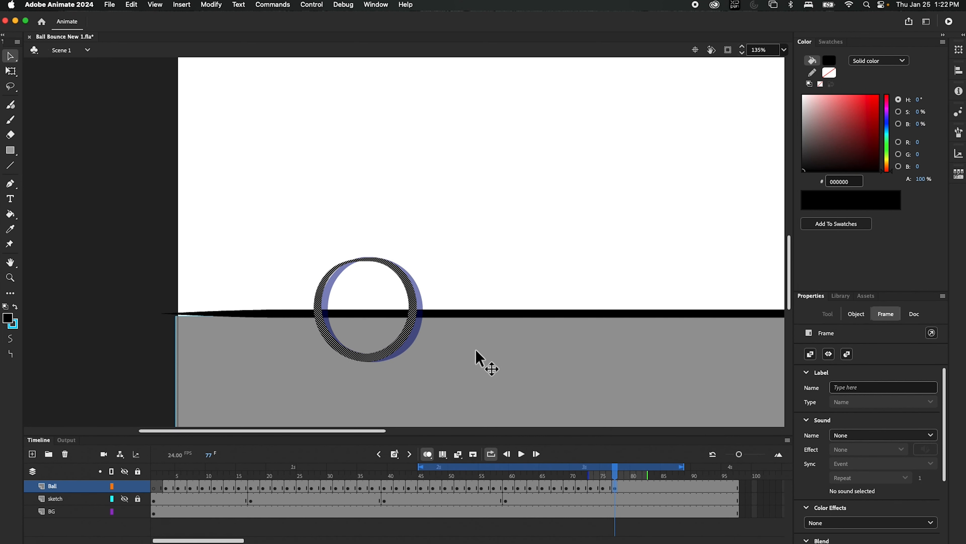
mouse_move(415, 320)
mouse_down()
mouse_move(432, 323)
mouse_move(426, 317)
mouse_up()
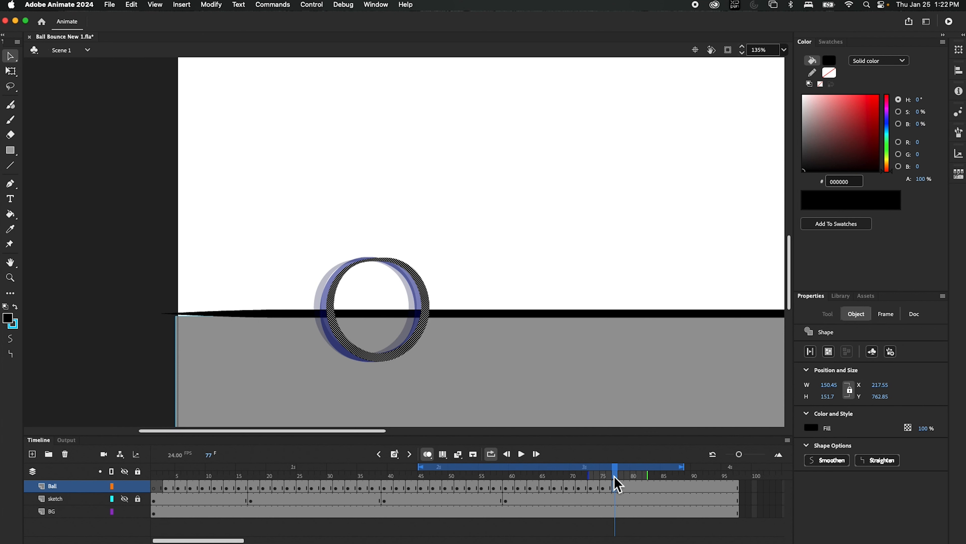
drag(617, 483, 614, 482)
Copy frame 75 of the Ball layer, paste it at frame 79, and shift the ball right to about X 225.7, Y 761.95
click(603, 489)
right_click(604, 486)
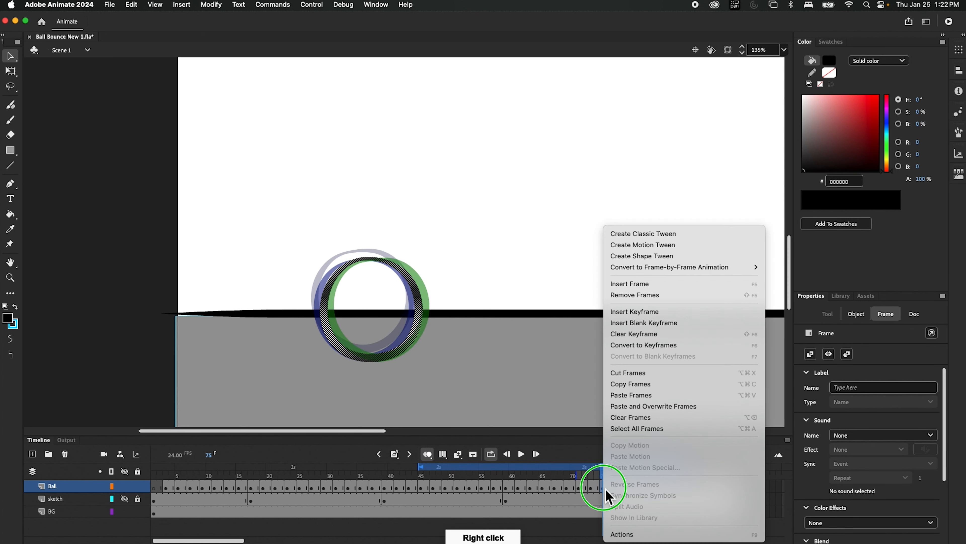
click(641, 398)
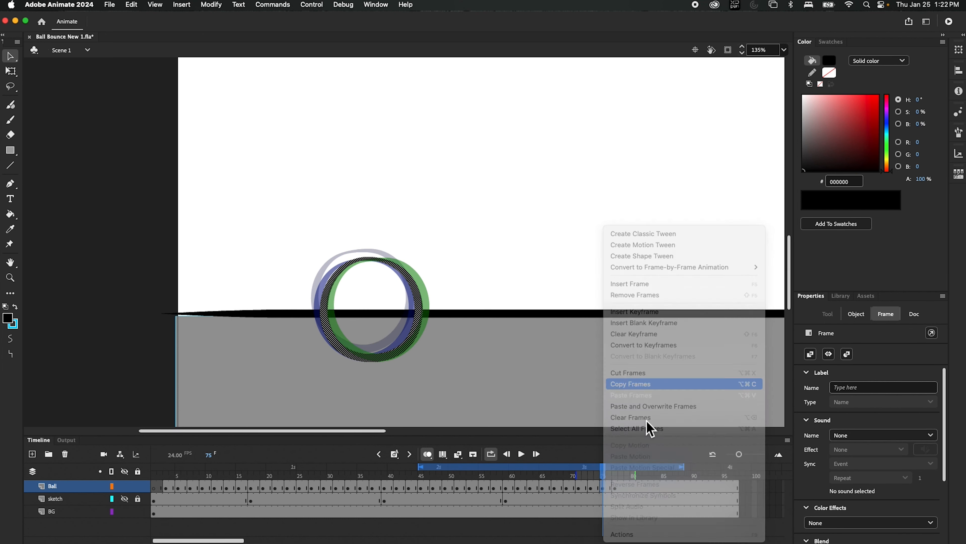
click(627, 486)
right_click(627, 486)
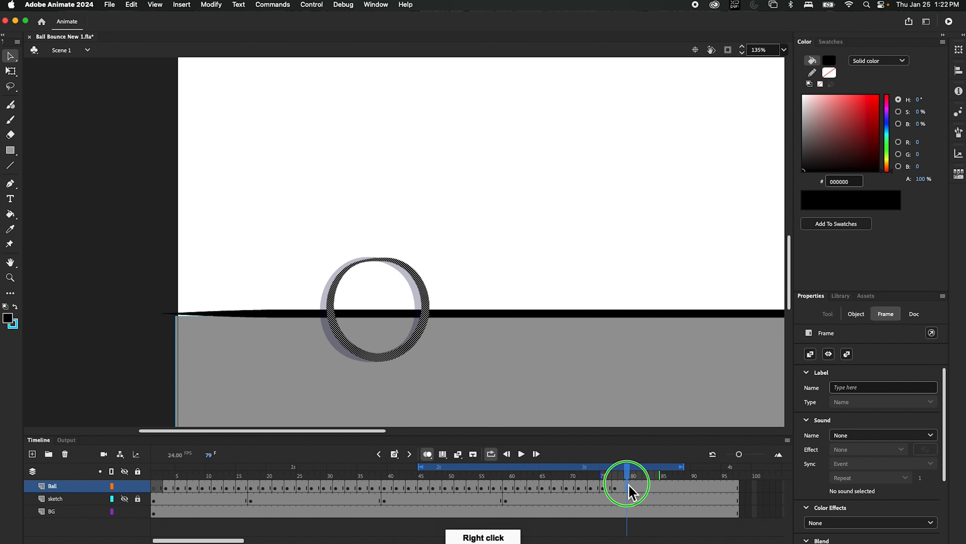
click(665, 397)
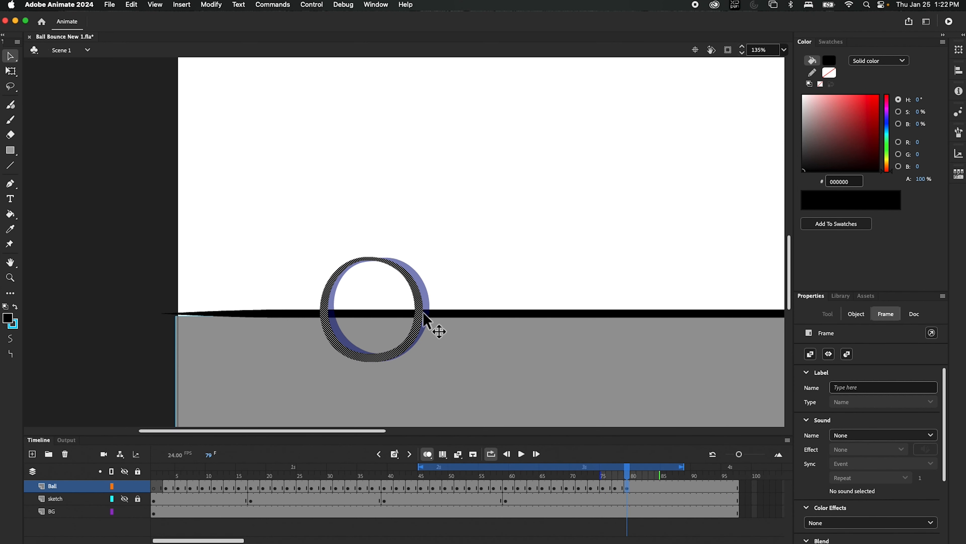
drag(424, 313, 434, 319)
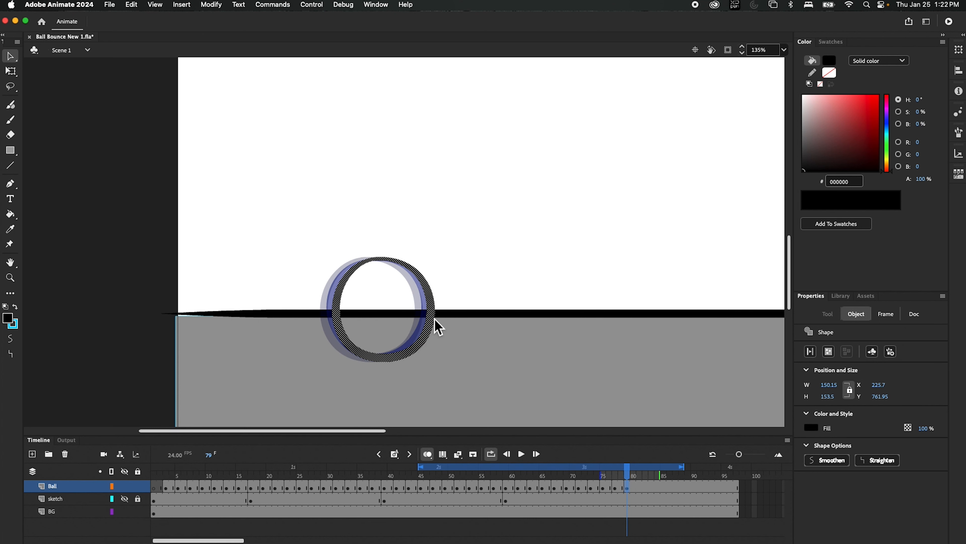
Copy frame 77 of the Ball layer, paste it at frame 81, and shift the ball right to about X 229.35, Y 762.85
click(616, 490)
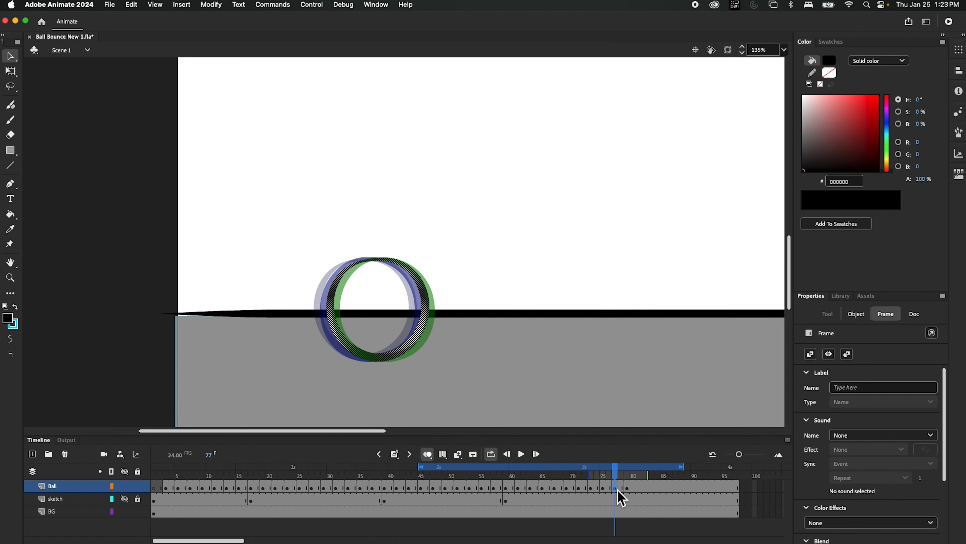
right_click(618, 491)
click(654, 389)
click(636, 487)
right_click(640, 487)
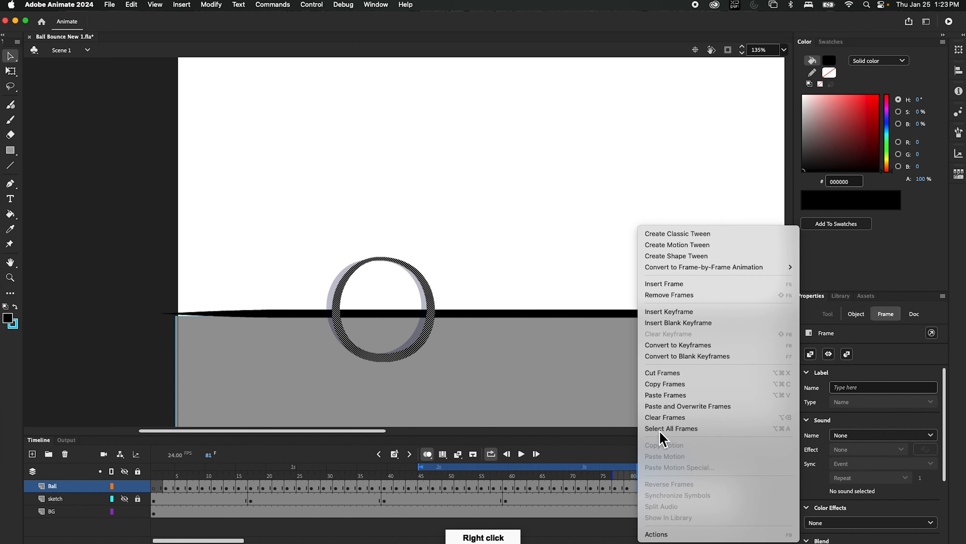
click(658, 396)
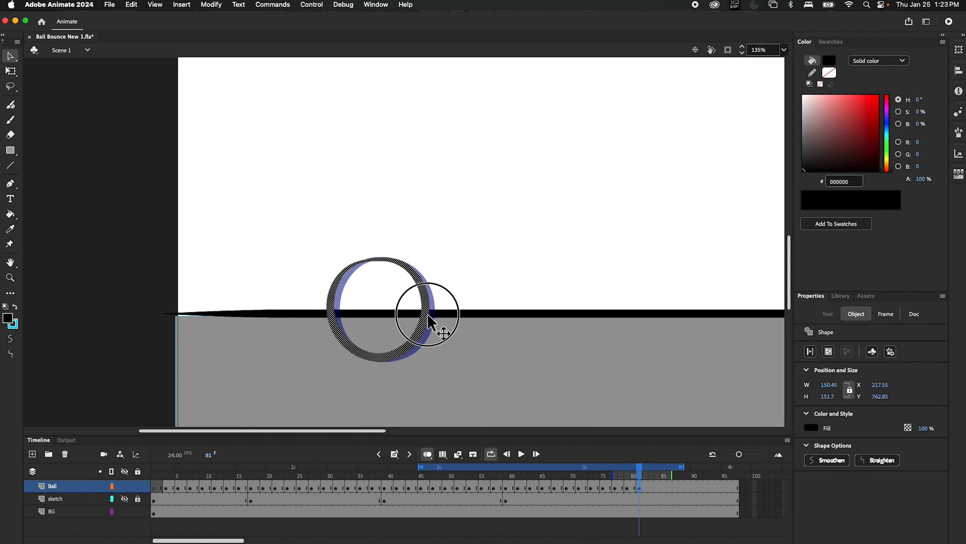
drag(432, 323, 438, 316)
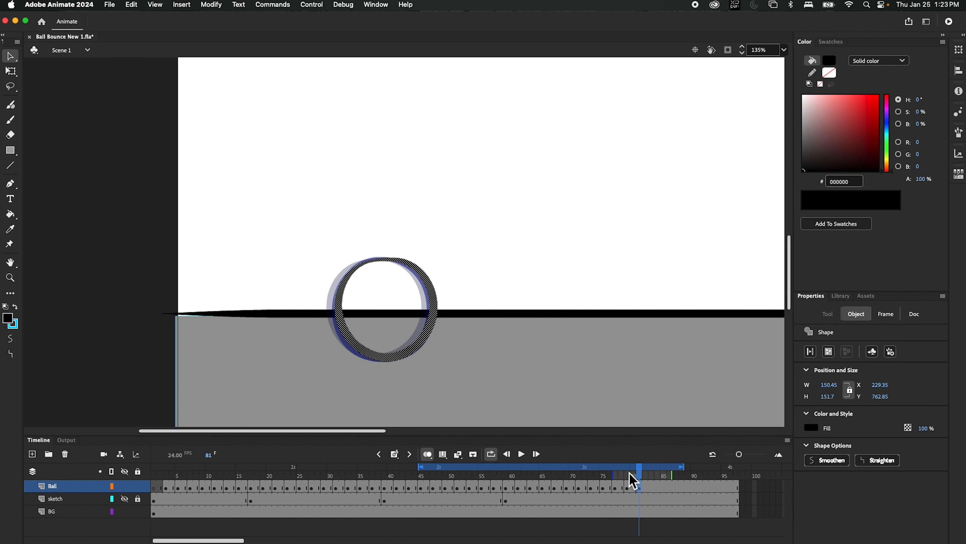
Copy frame 79 of the Ball layer, paste it at frame 83, and shift the ball right to about X 233.8, Y 761.95
click(627, 488)
right_click(629, 489)
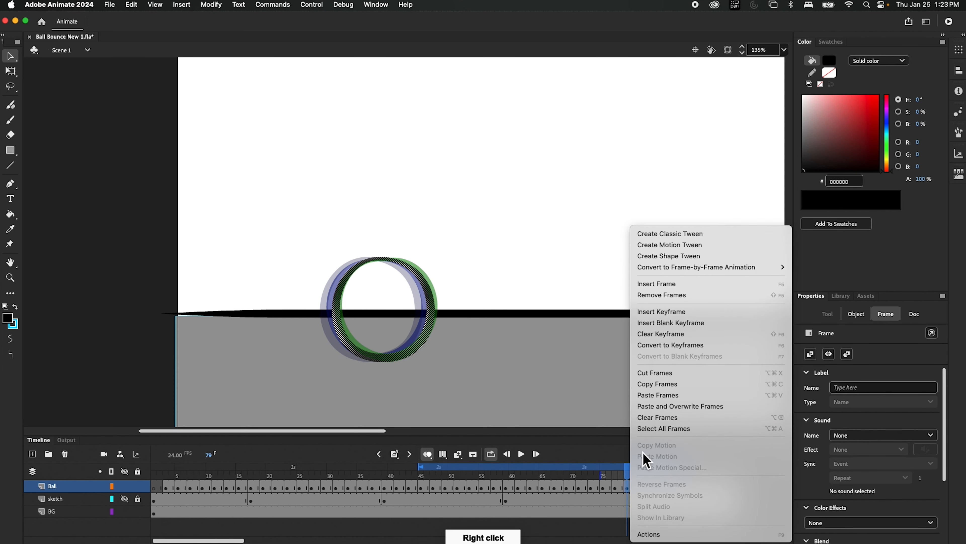
click(664, 384)
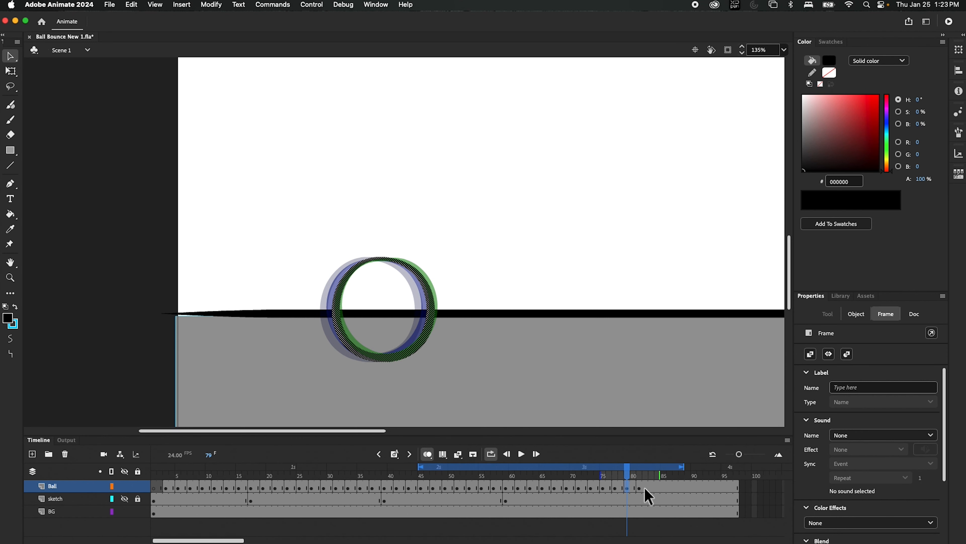
click(652, 488)
right_click(652, 489)
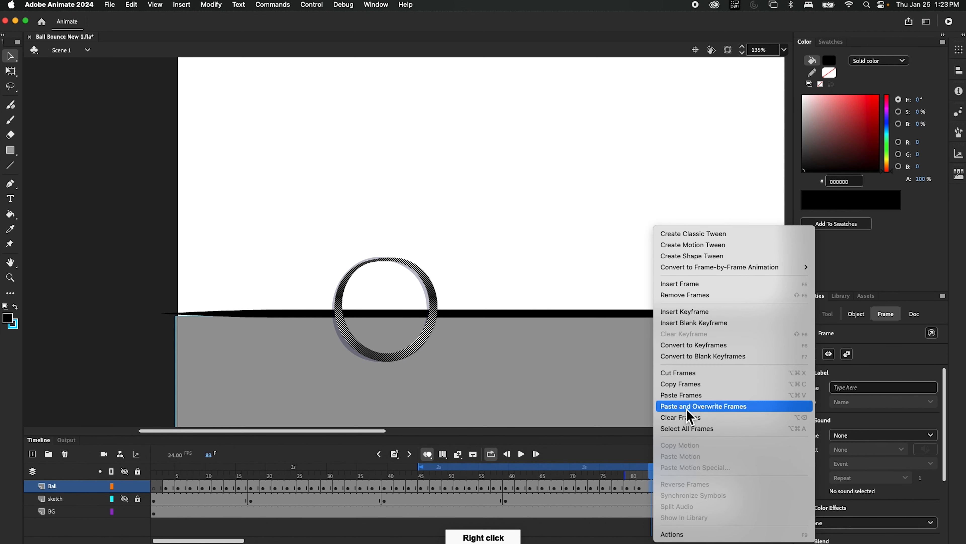
click(691, 401)
click(432, 315)
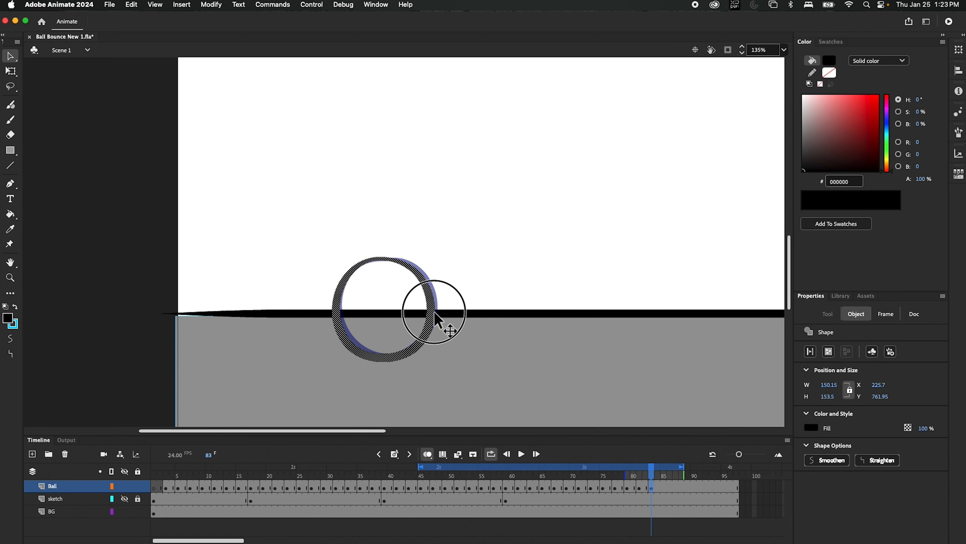
drag(442, 312, 442, 314)
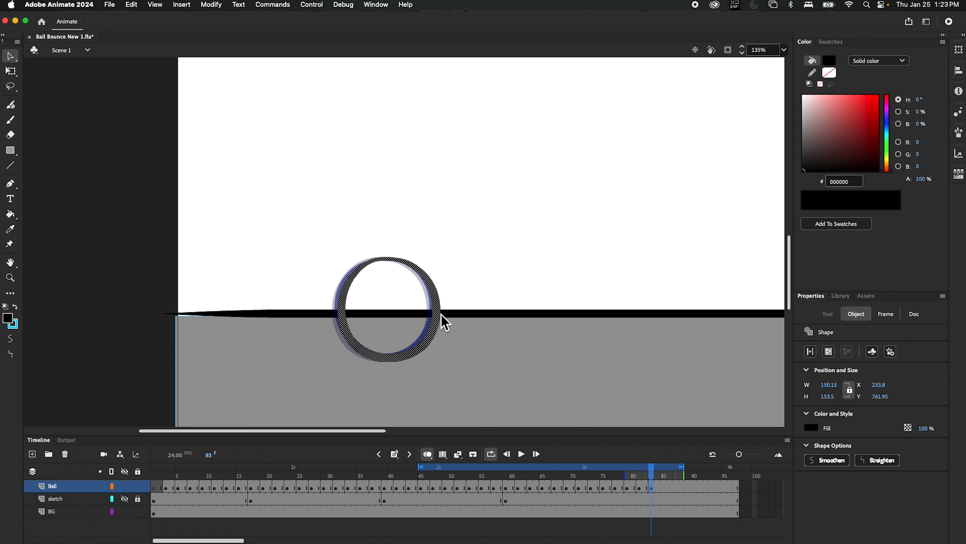
Copy frame 81 of the Ball layer, paste it at frame 85, and shift the ball slightly right of the frame 83 pose
click(640, 490)
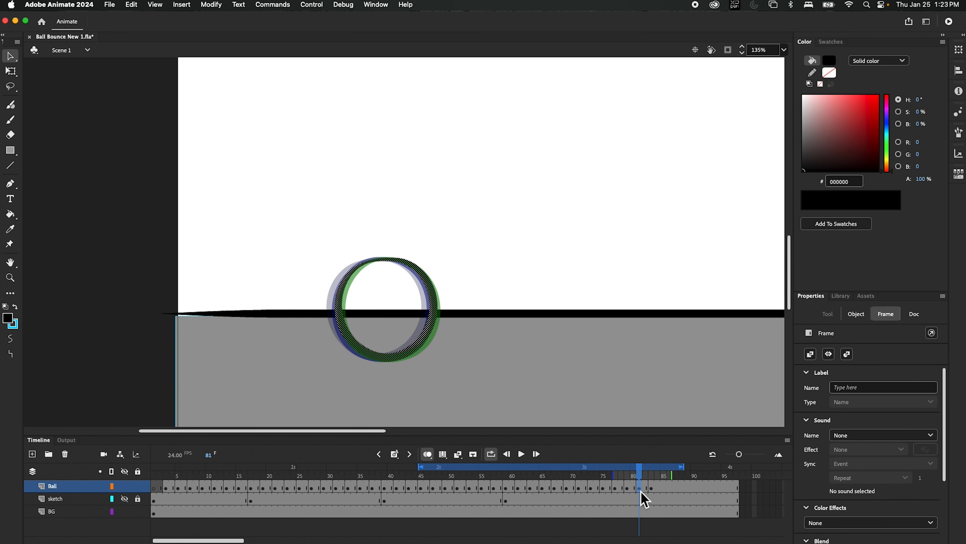
right_click(644, 497)
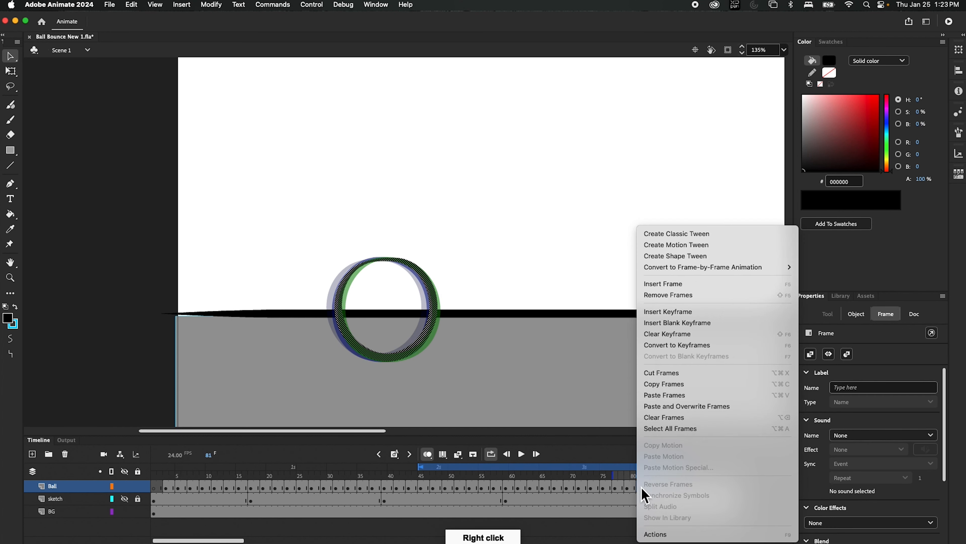
click(669, 395)
click(664, 488)
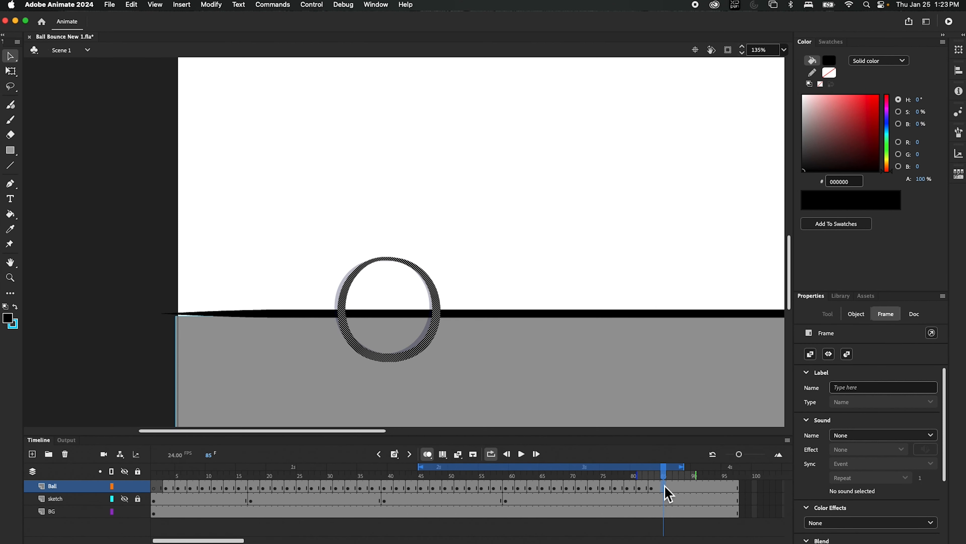
right_click(666, 490)
click(692, 398)
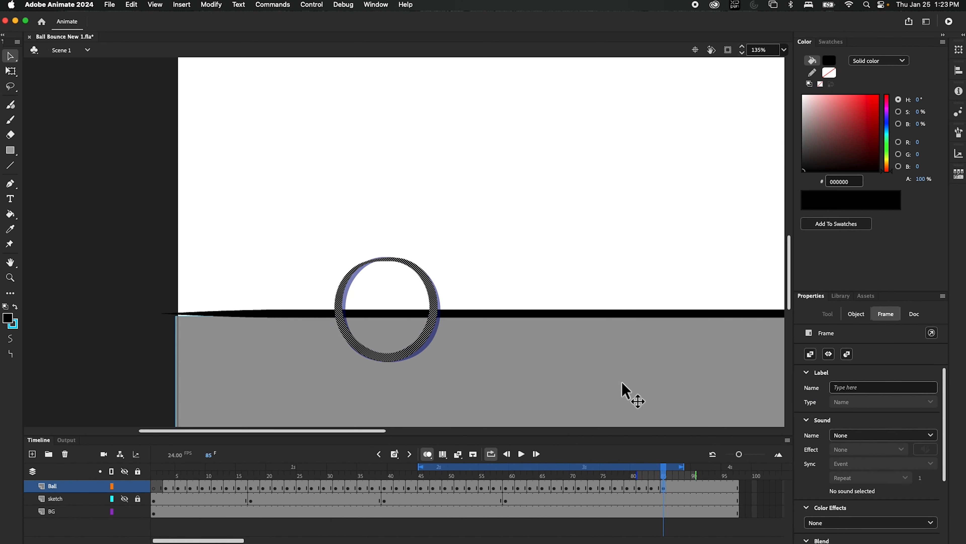
click(438, 326)
drag(440, 313, 440, 316)
Turn off onion skinning, move the loop range's start to about frame 63, and play back the ball's roll
drag(665, 482, 676, 506)
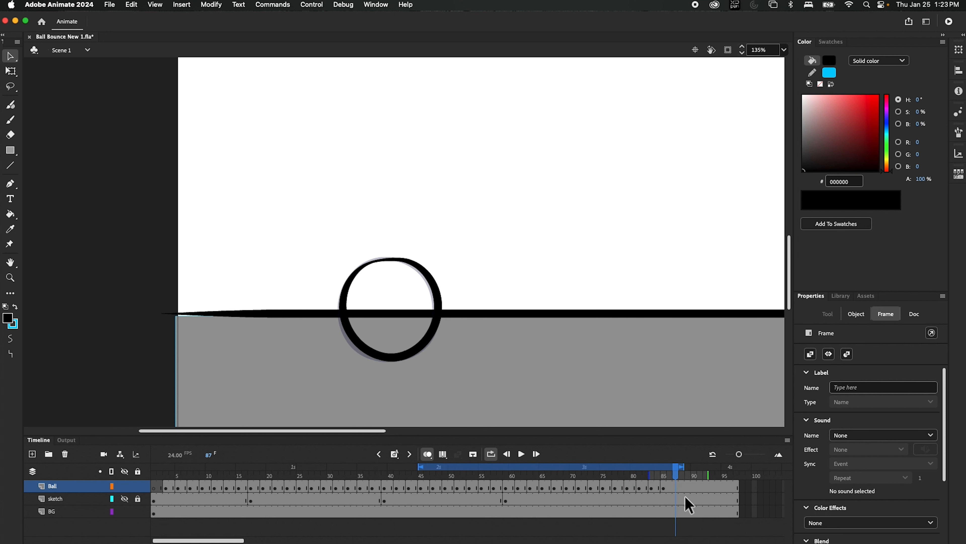
click(423, 457)
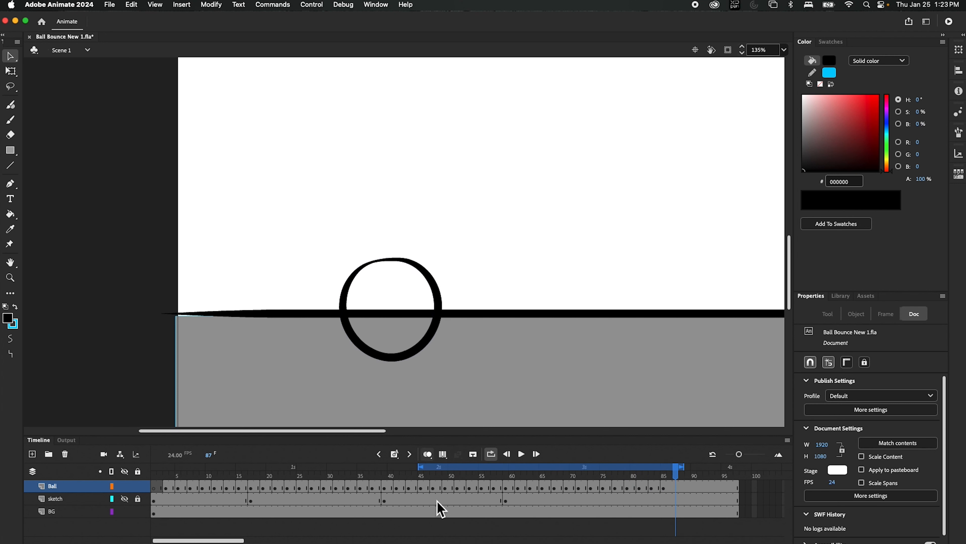
drag(424, 478, 538, 481)
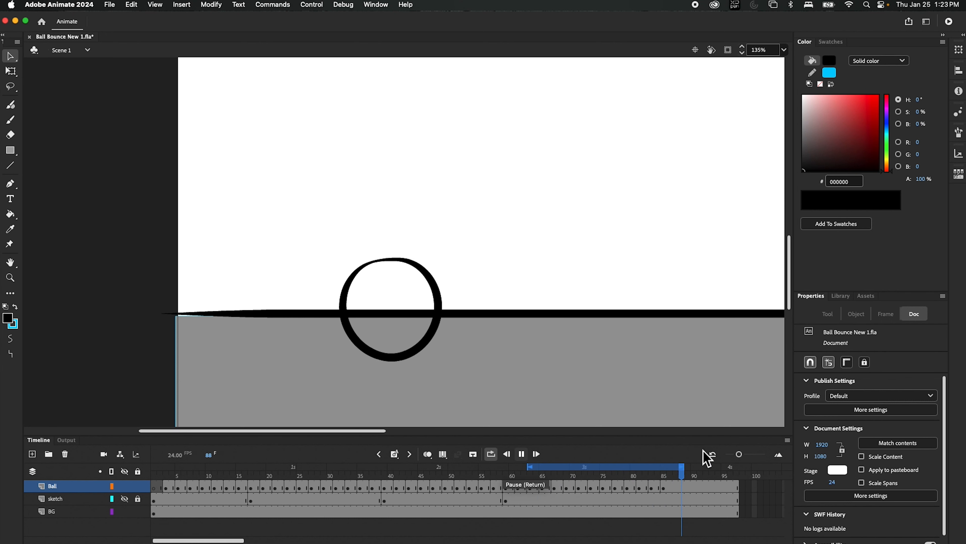
click(521, 454)
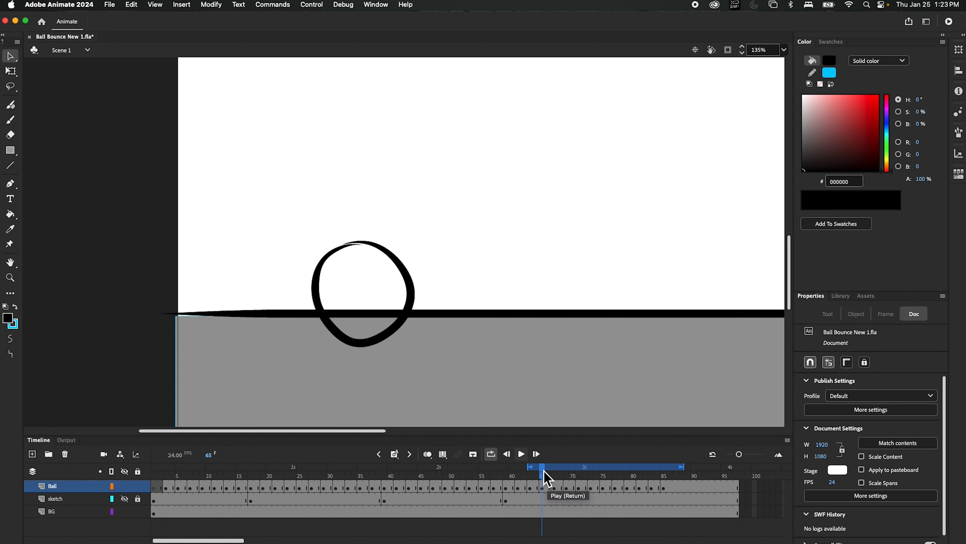
click(521, 454)
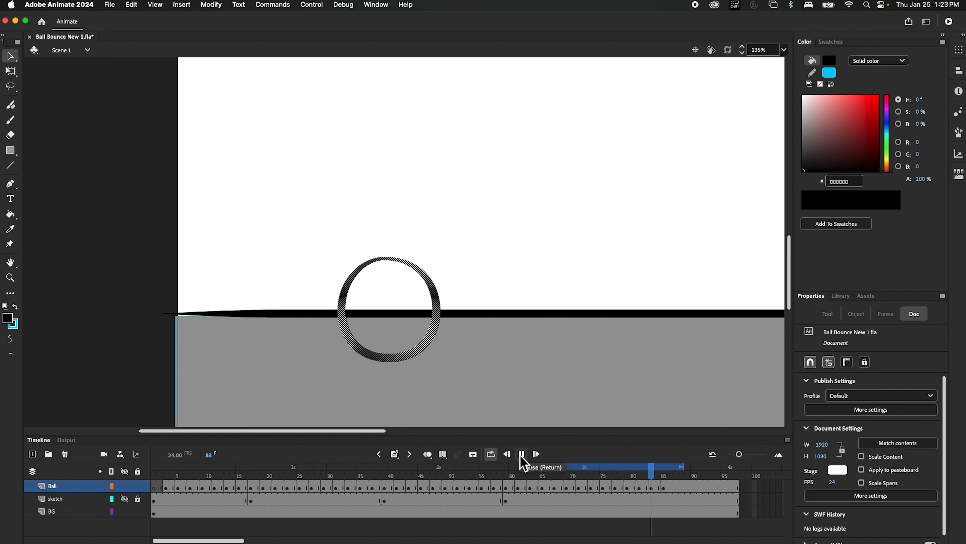
click(522, 455)
Copy frame 83 of the Ball layer and paste it at frame 87
click(666, 485)
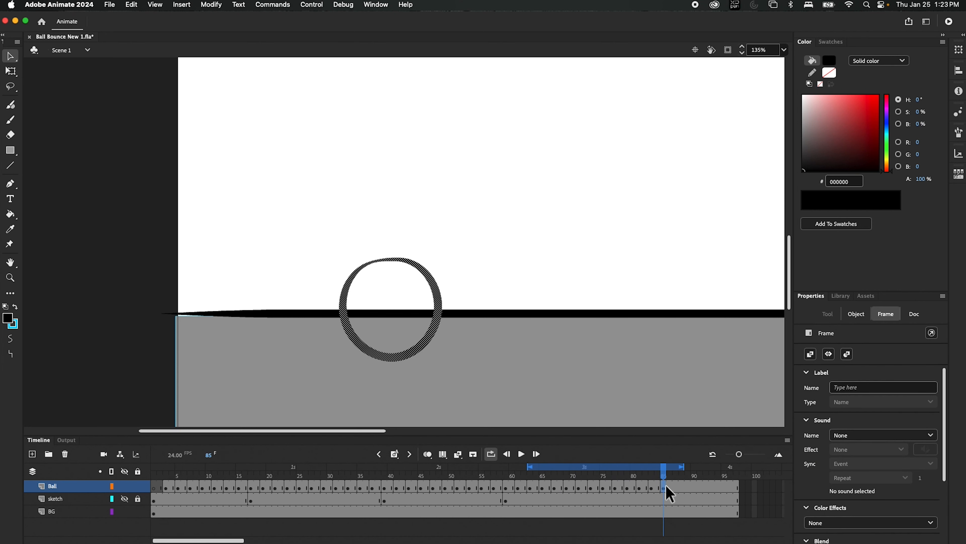
mouse_move(663, 472)
mouse_down()
mouse_move(648, 473)
mouse_move(663, 473)
mouse_up()
click(652, 489)
right_click(652, 487)
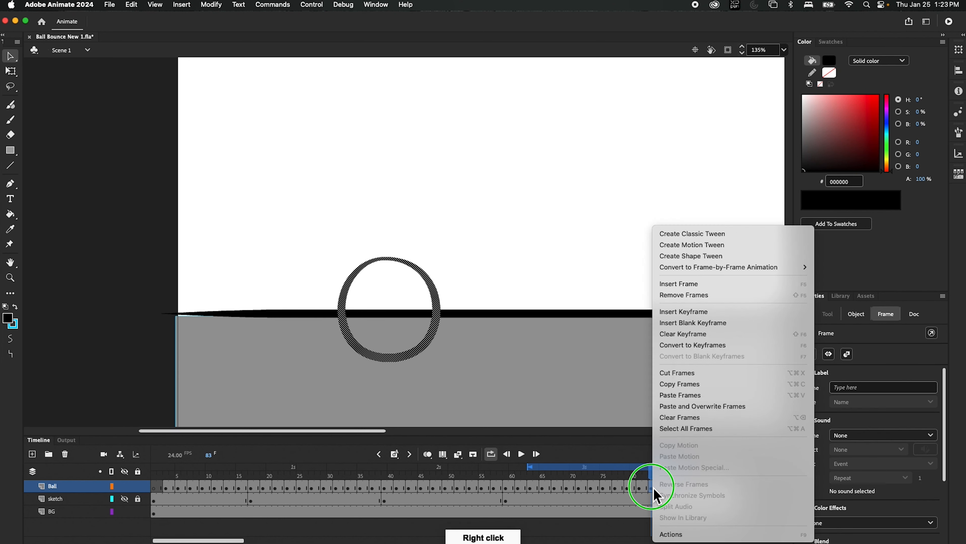
click(686, 384)
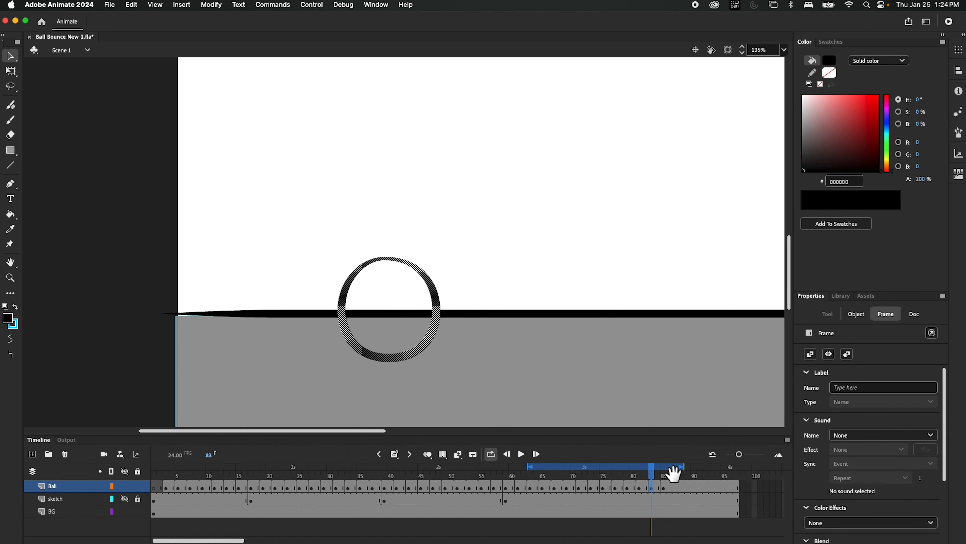
click(675, 486)
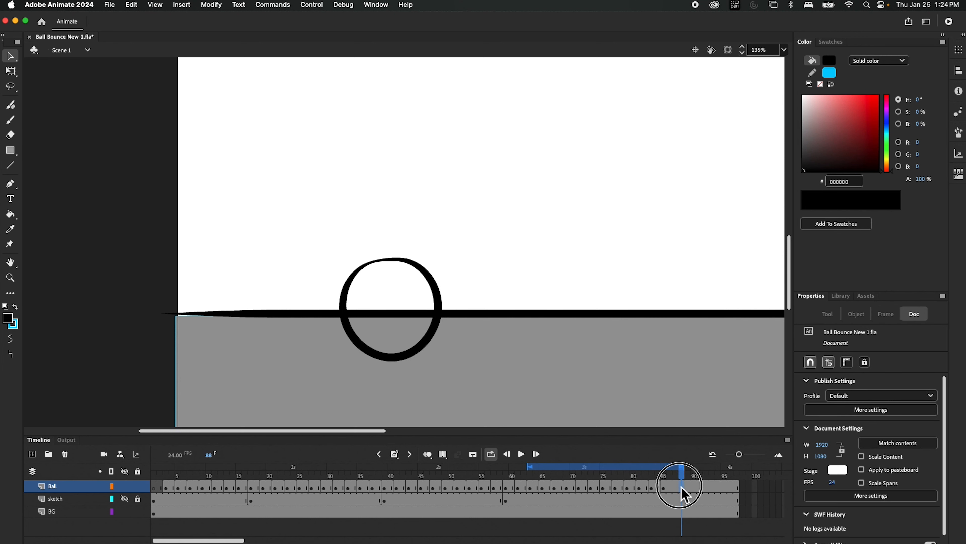
right_click(675, 487)
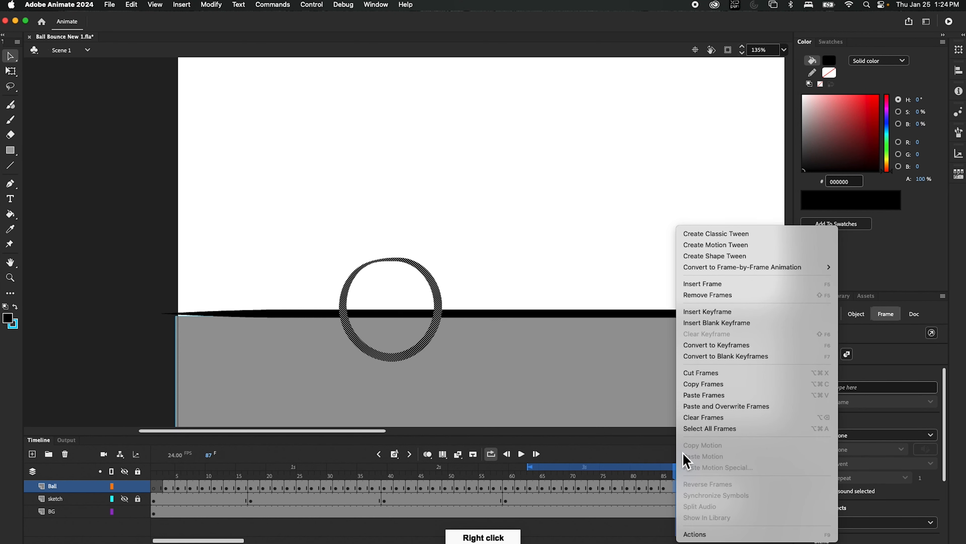
click(703, 395)
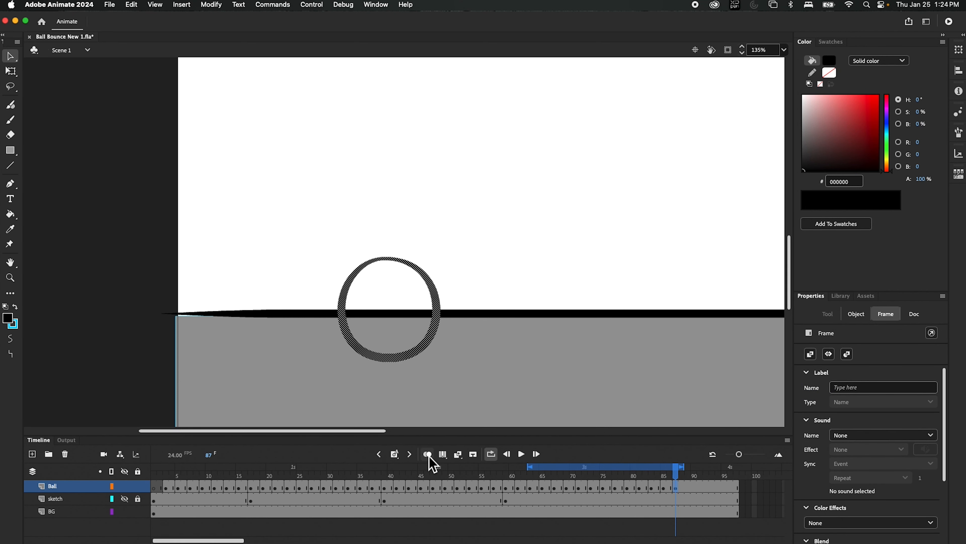
With onion skinning on, nudge frame 87's ball four small increments to the right, just past the frame 85 pose
click(427, 455)
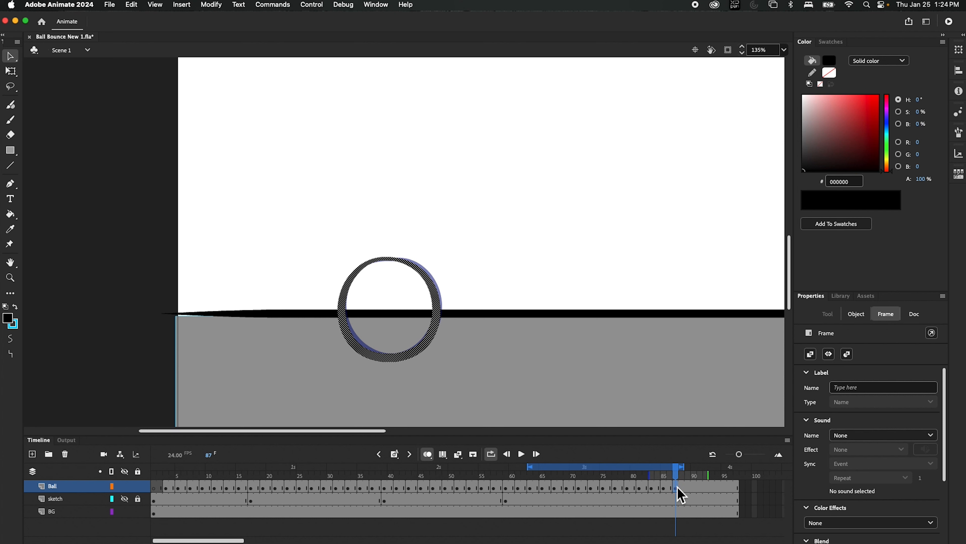
key(Right)
key(Right)
key(Right)
key(Right)
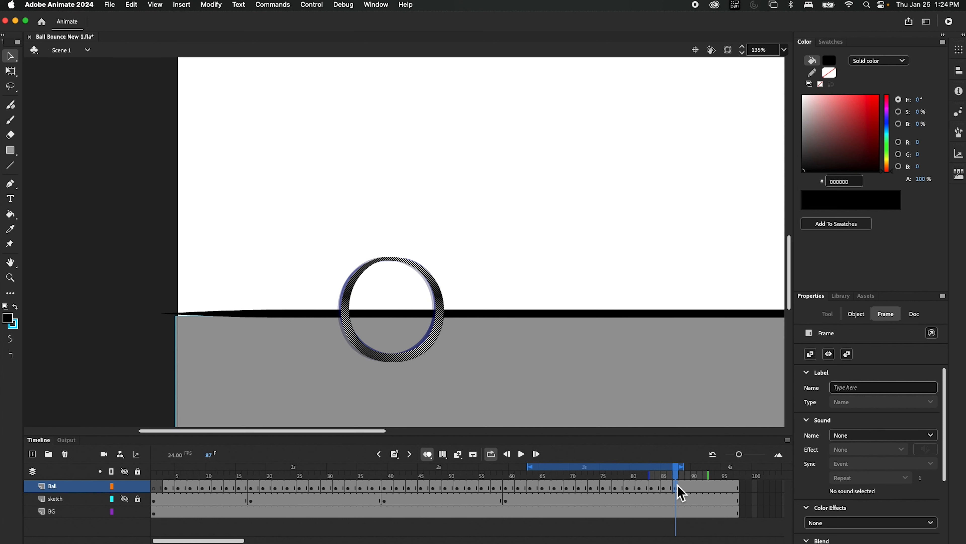
mouse_move(675, 474)
mouse_down()
mouse_move(684, 481)
mouse_move(676, 477)
mouse_up()
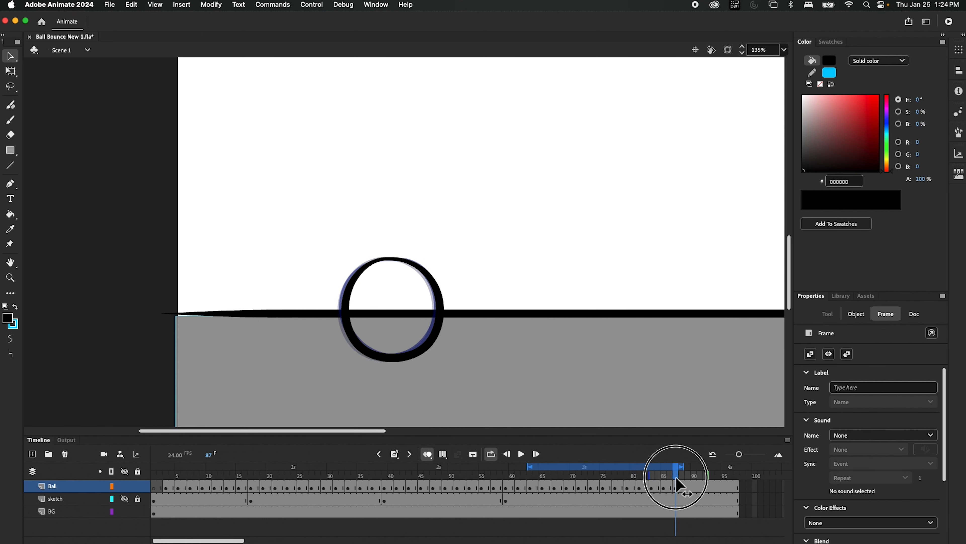
Paste the copied frame 83 ball at frame 89 of the Ball layer
click(675, 485)
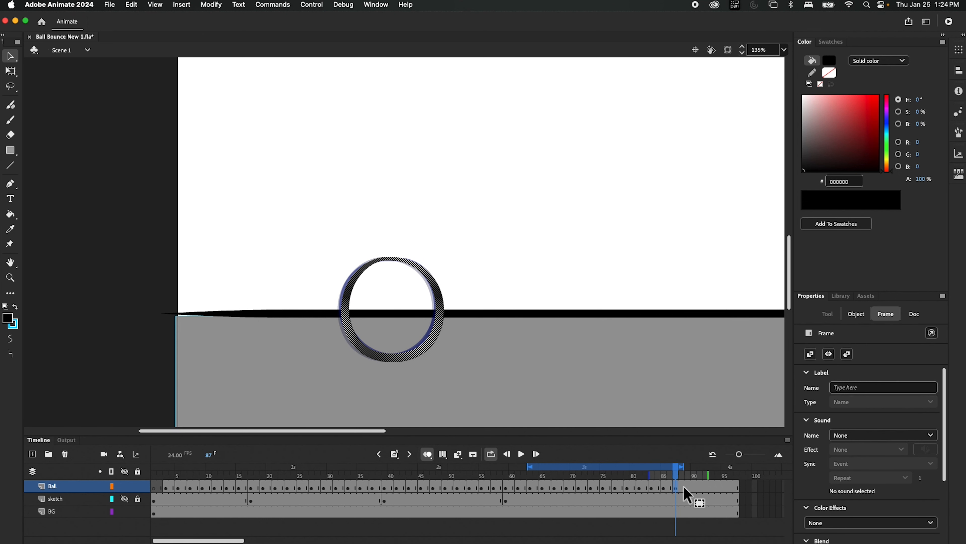
click(683, 486)
click(688, 486)
right_click(688, 488)
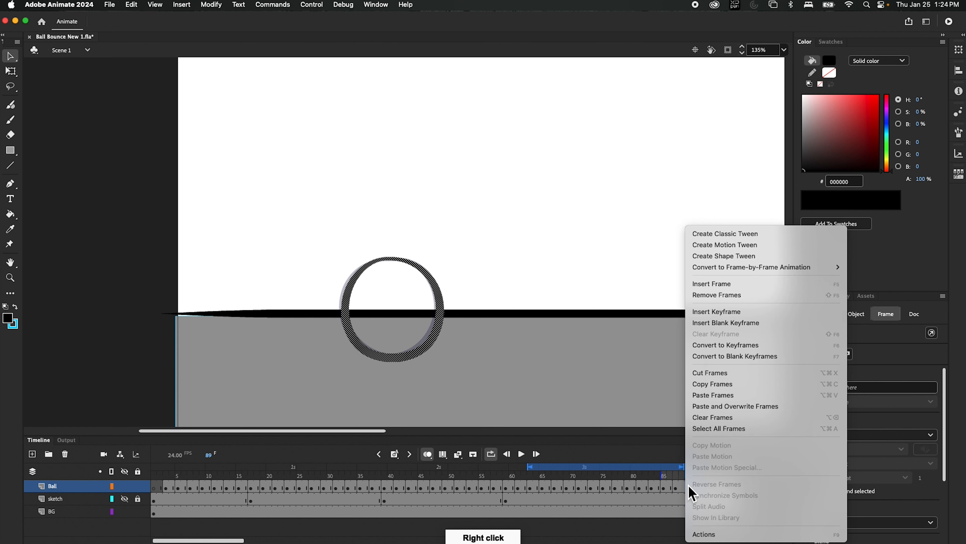
click(716, 398)
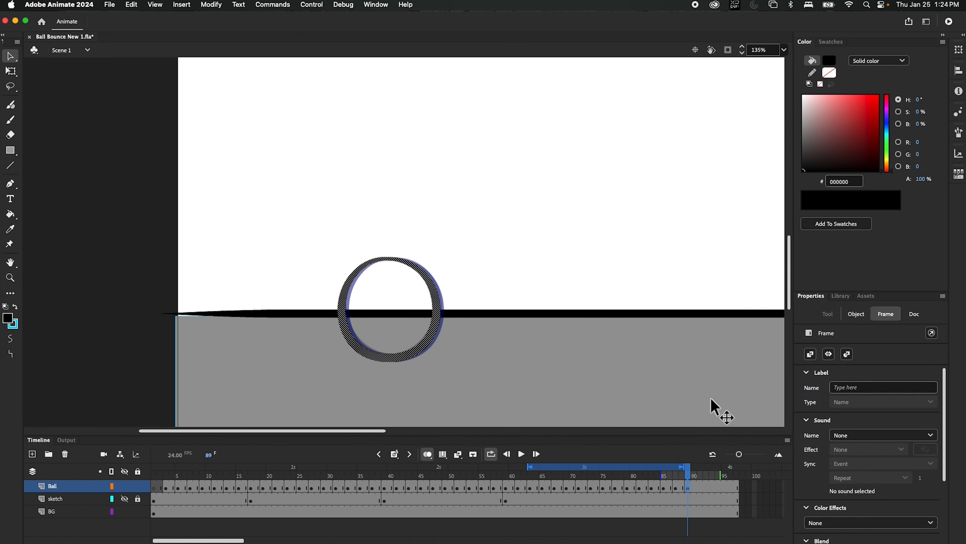
Undo the frame 89 paste, insert keyframes at frames 89 and 91 of the Ball layer, and shift the ball slightly right
key(super+z)
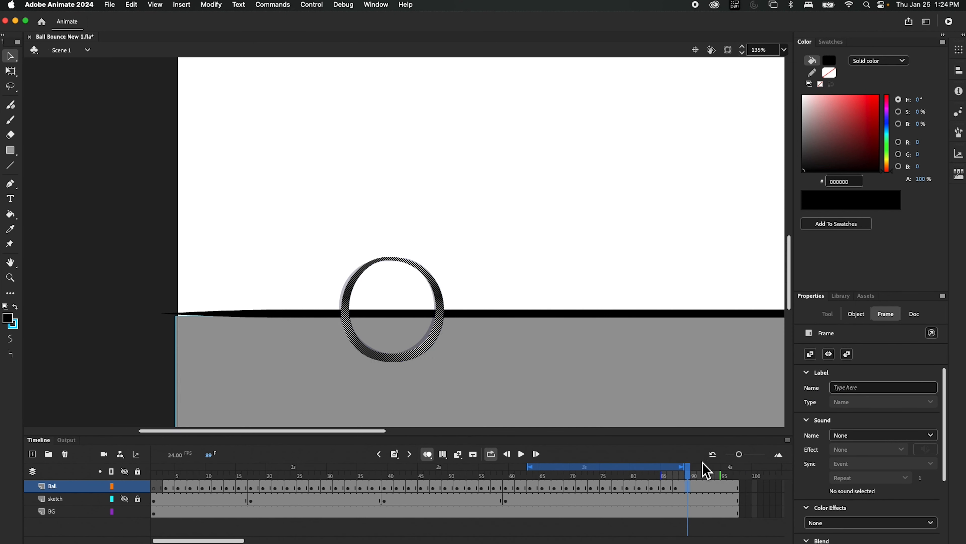
right_click(694, 494)
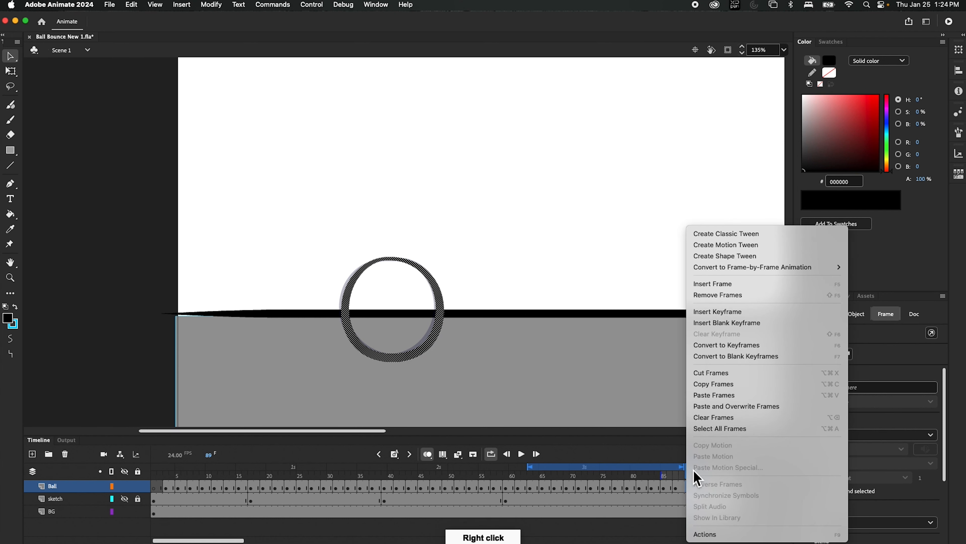
drag(395, 456, 419, 470)
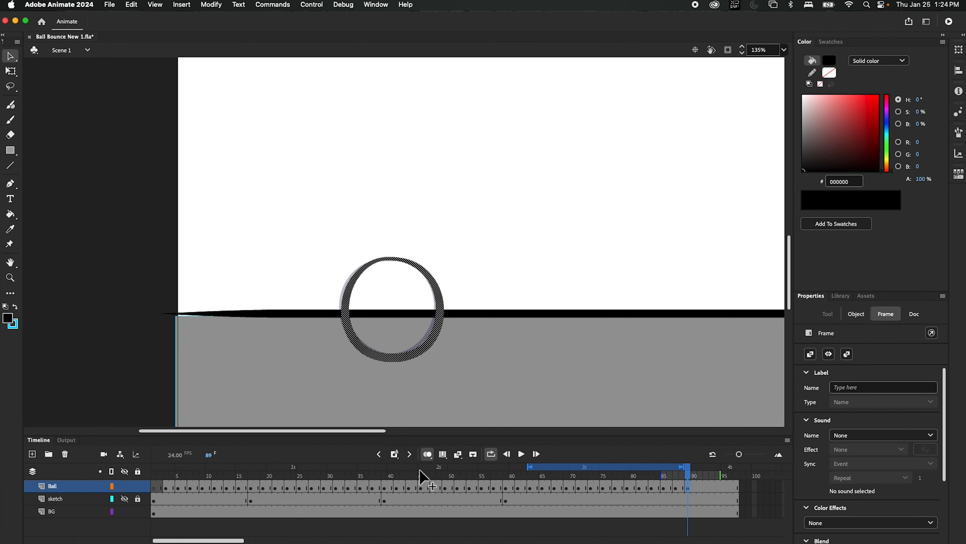
click(701, 487)
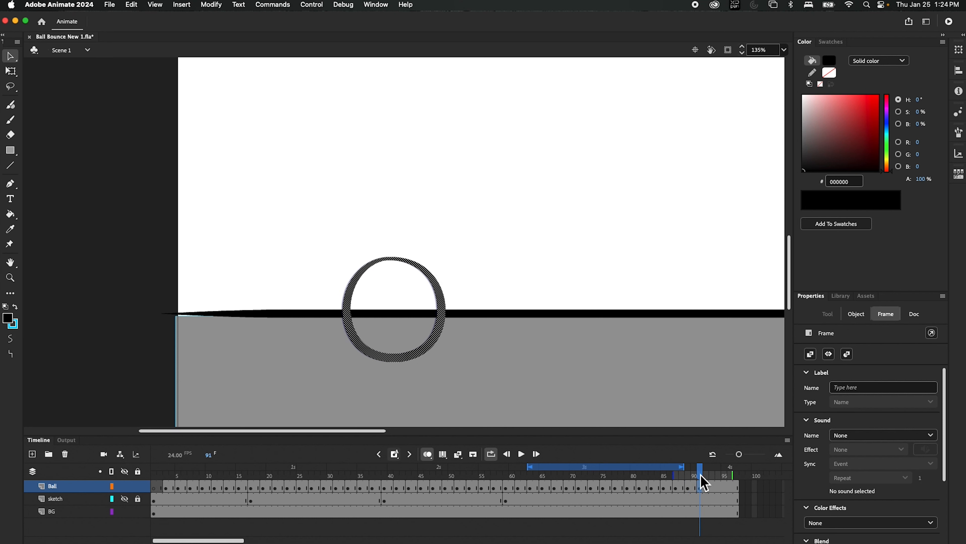
Turn off onion skinning, extend the loop range's end to frame 97, and play back the ball's roll to its stop
drag(700, 475, 469, 503)
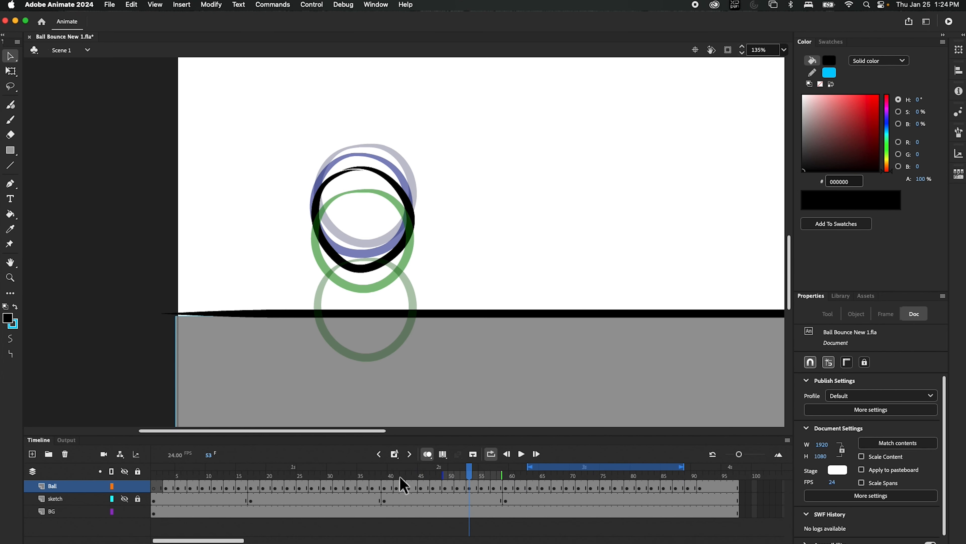
click(427, 454)
click(521, 453)
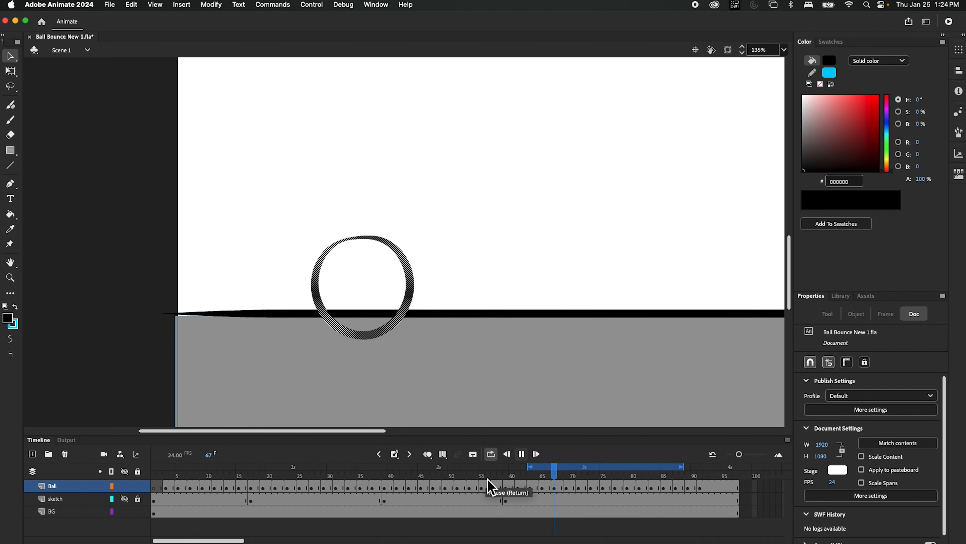
click(678, 472)
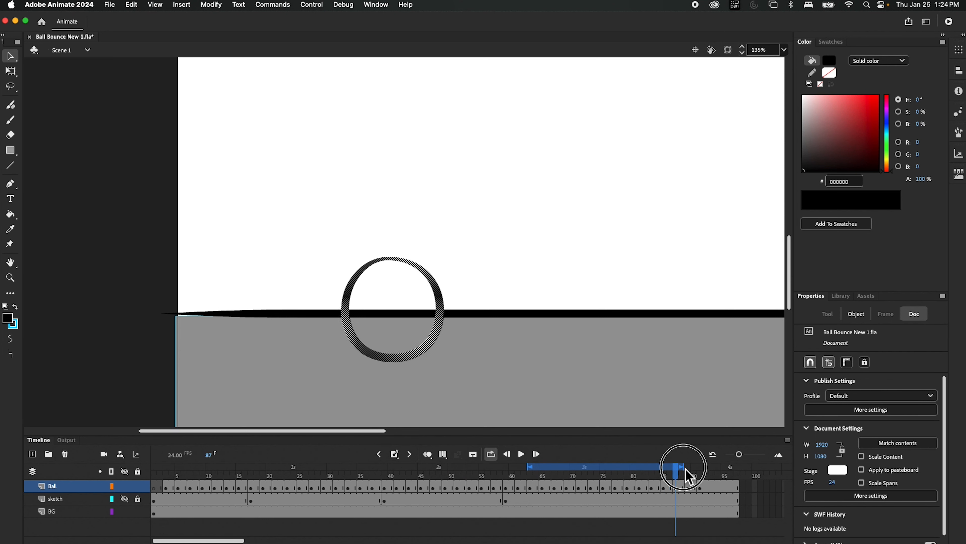
drag(685, 467, 738, 466)
click(522, 454)
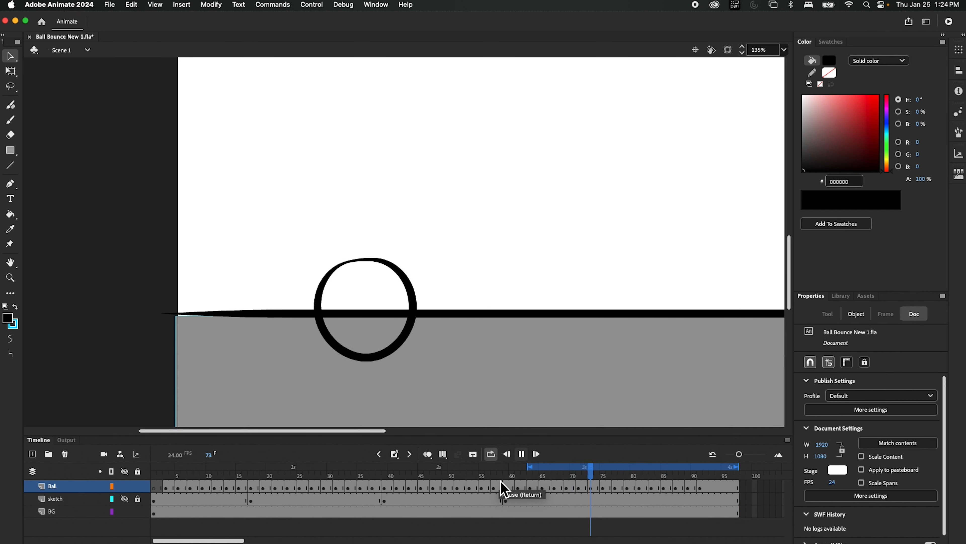
Fit the whole stage in the view, stop the playback, and turn off looping
click(784, 50)
click(805, 66)
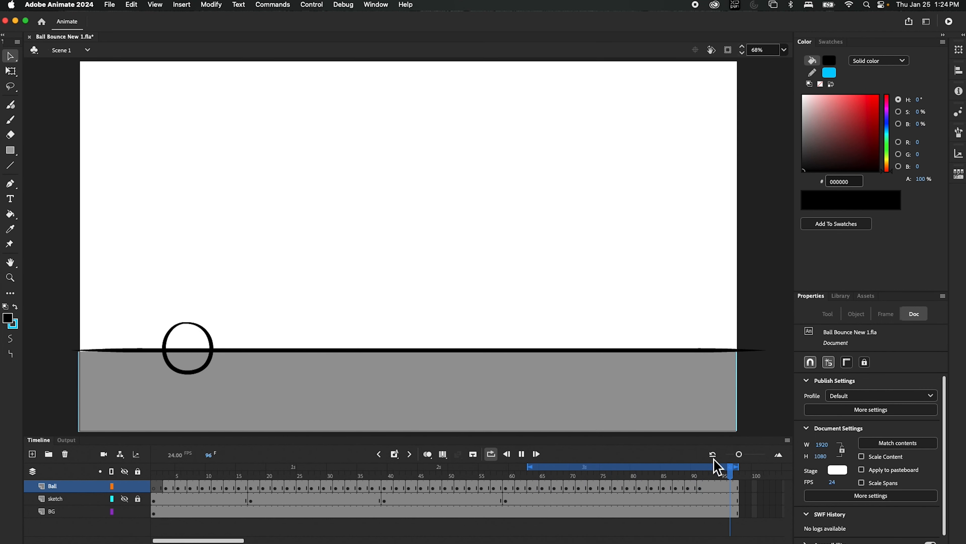
click(521, 453)
click(491, 454)
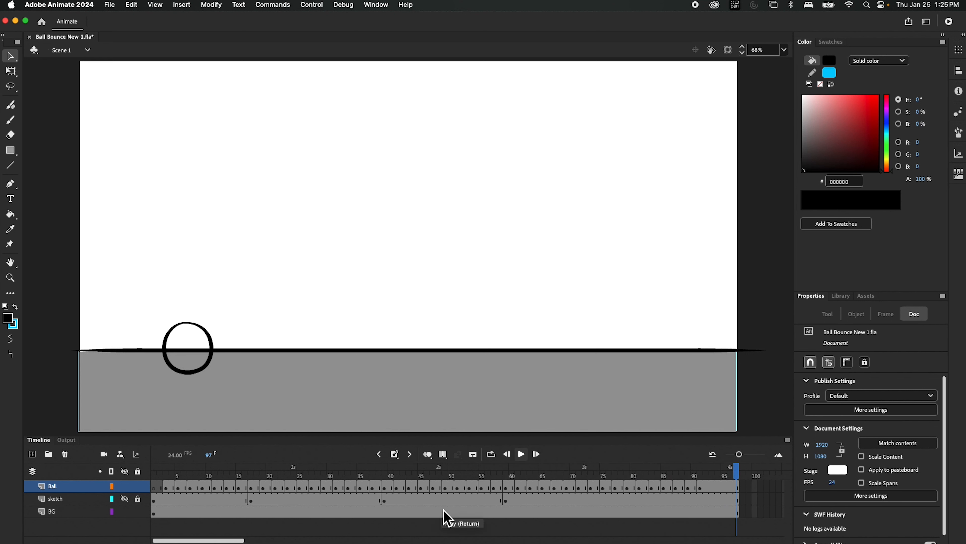
Play back the full bounce animation without looping, and scrub back to frame 75
click(518, 456)
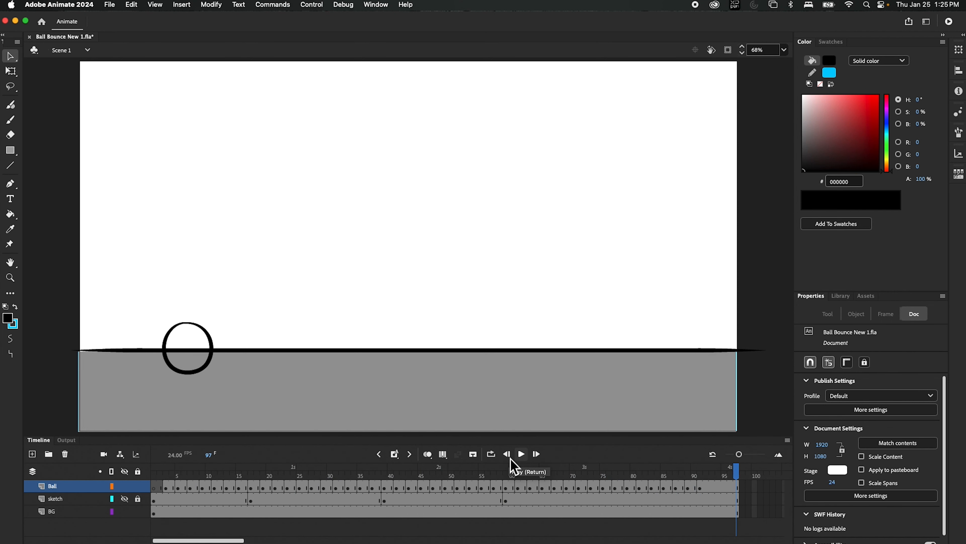
click(521, 456)
drag(741, 479, 584, 516)
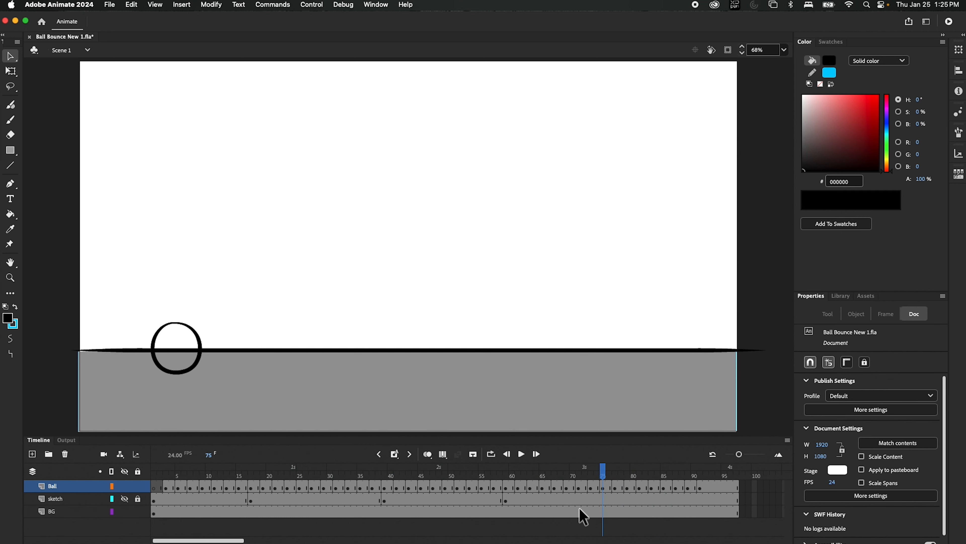